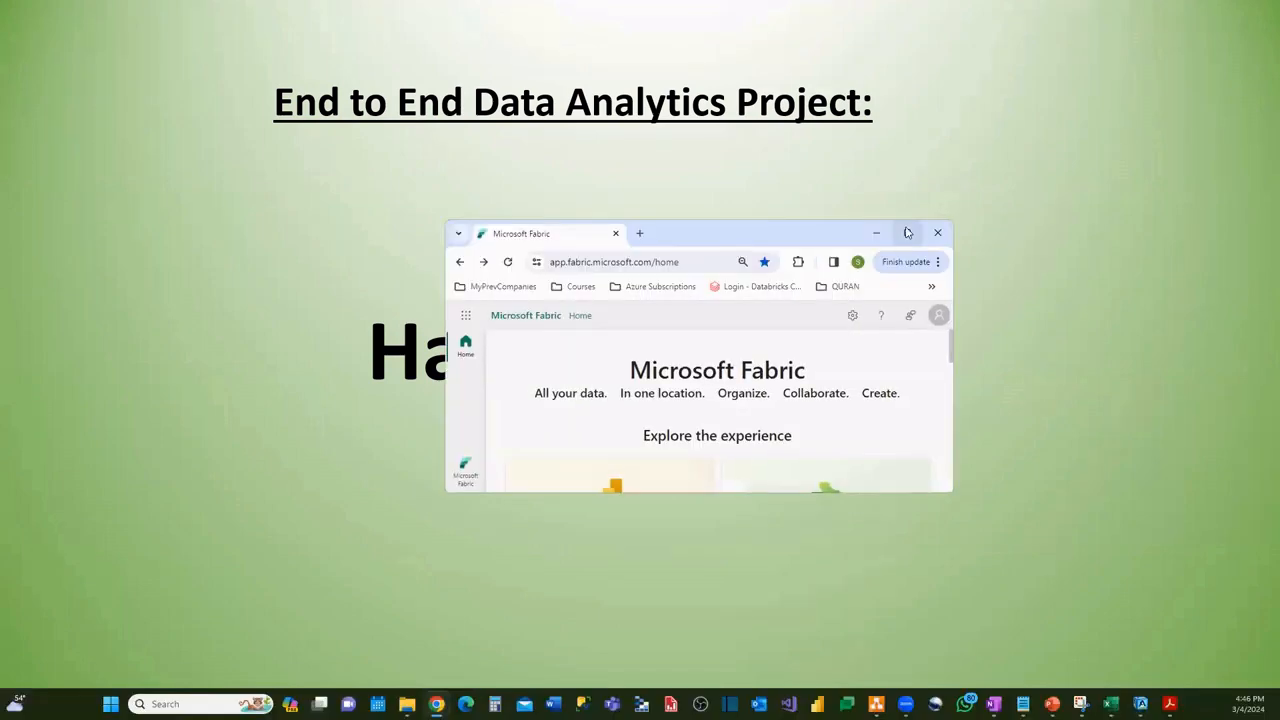
# Create a lakehouse named GlobalHealthLakehouse from the Synapse Data Engineering experience in Microsoft Fabric
pyautogui.click(907, 228)
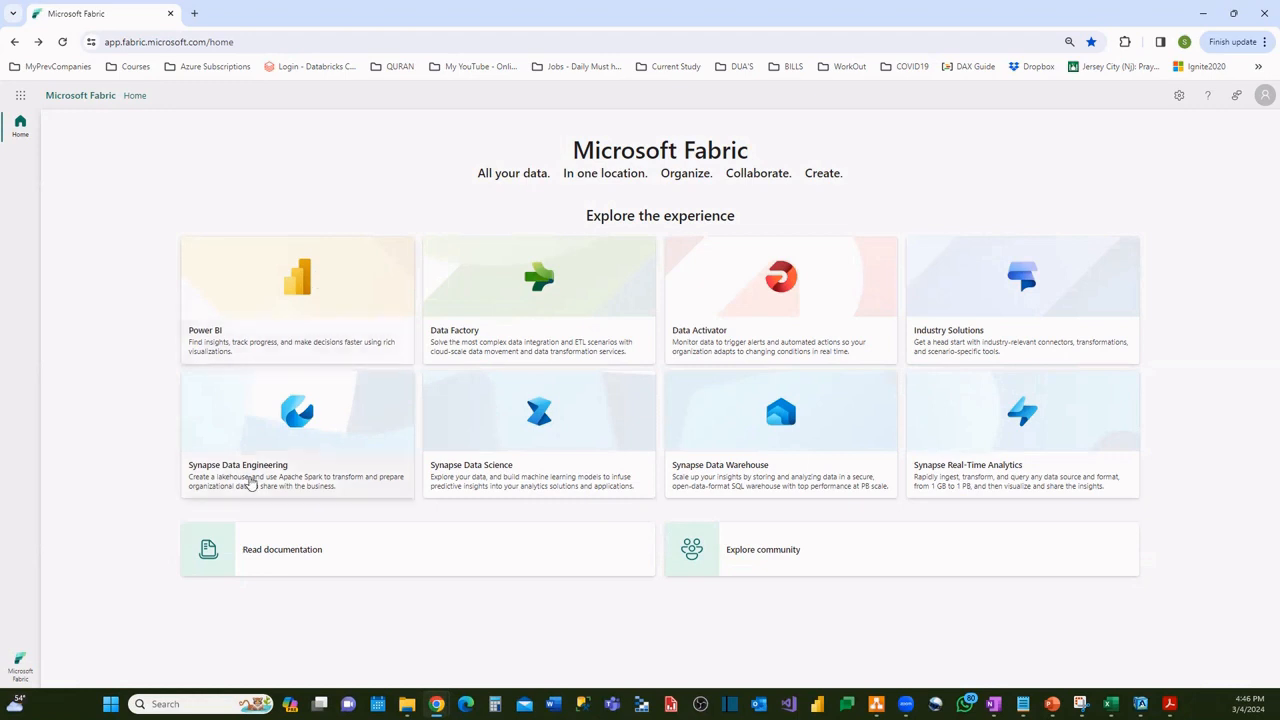
pyautogui.click(252, 482)
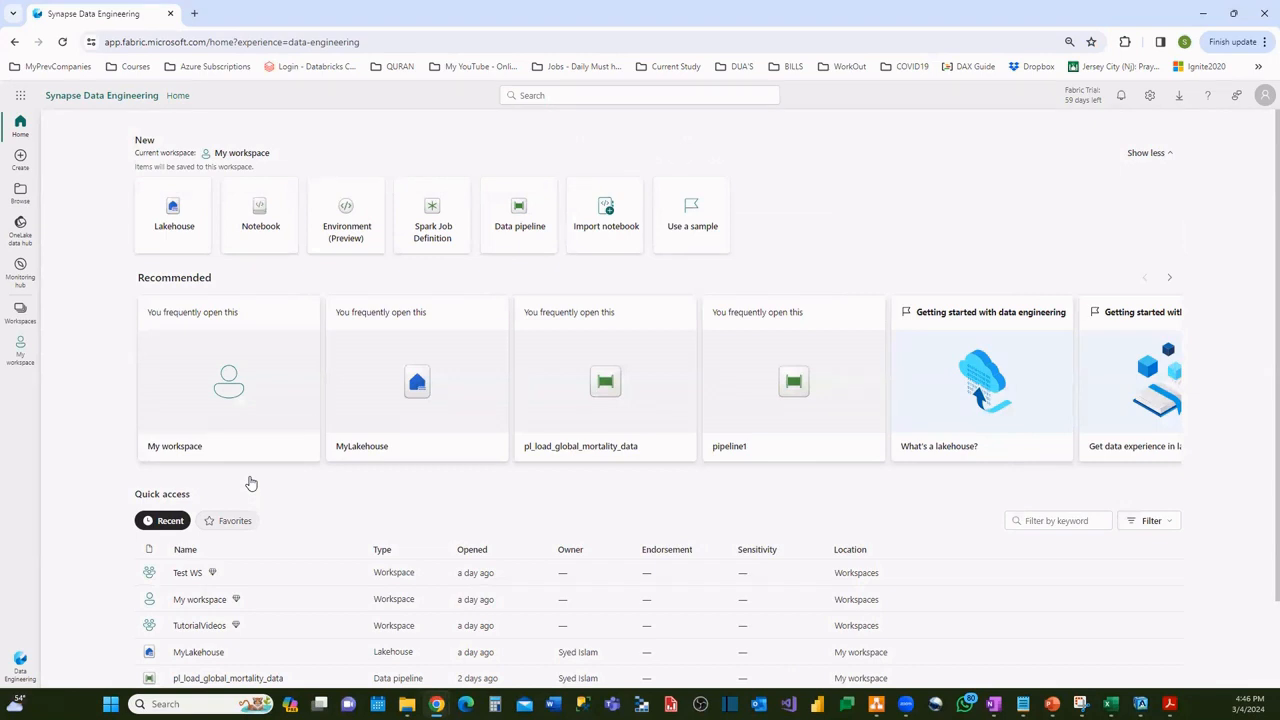
pyautogui.click(170, 220)
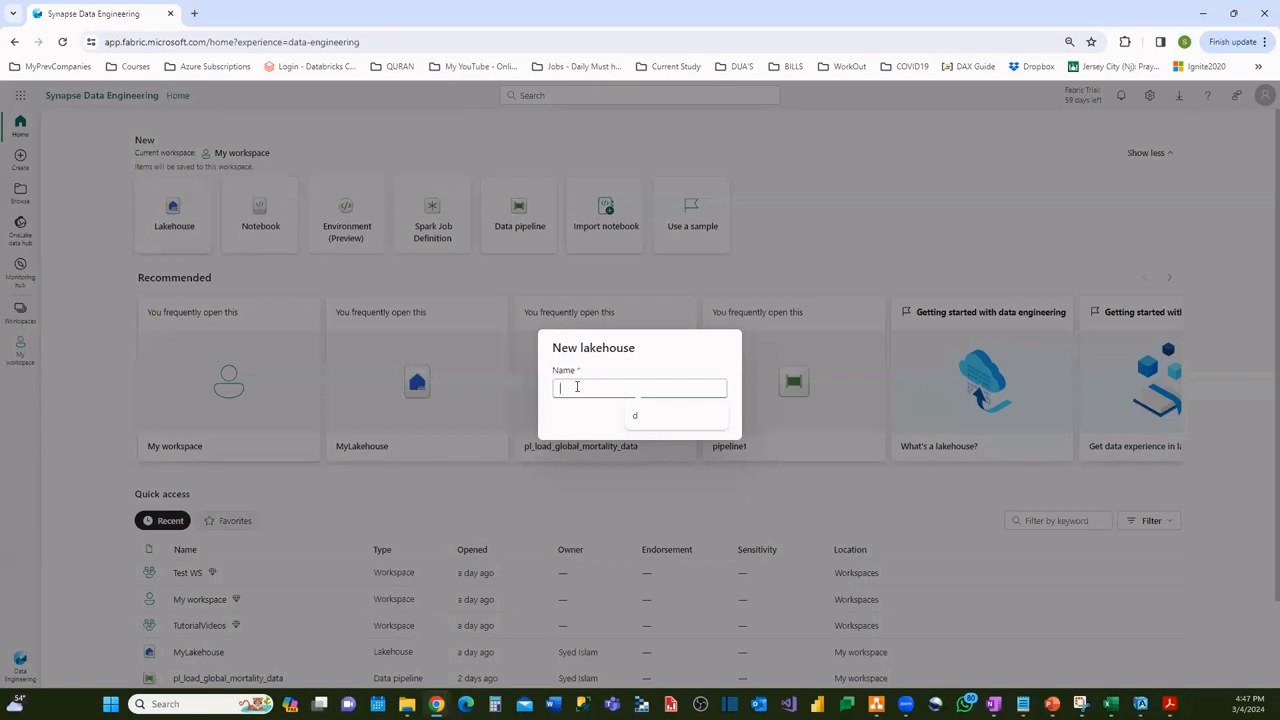
pyautogui.write('Glob')
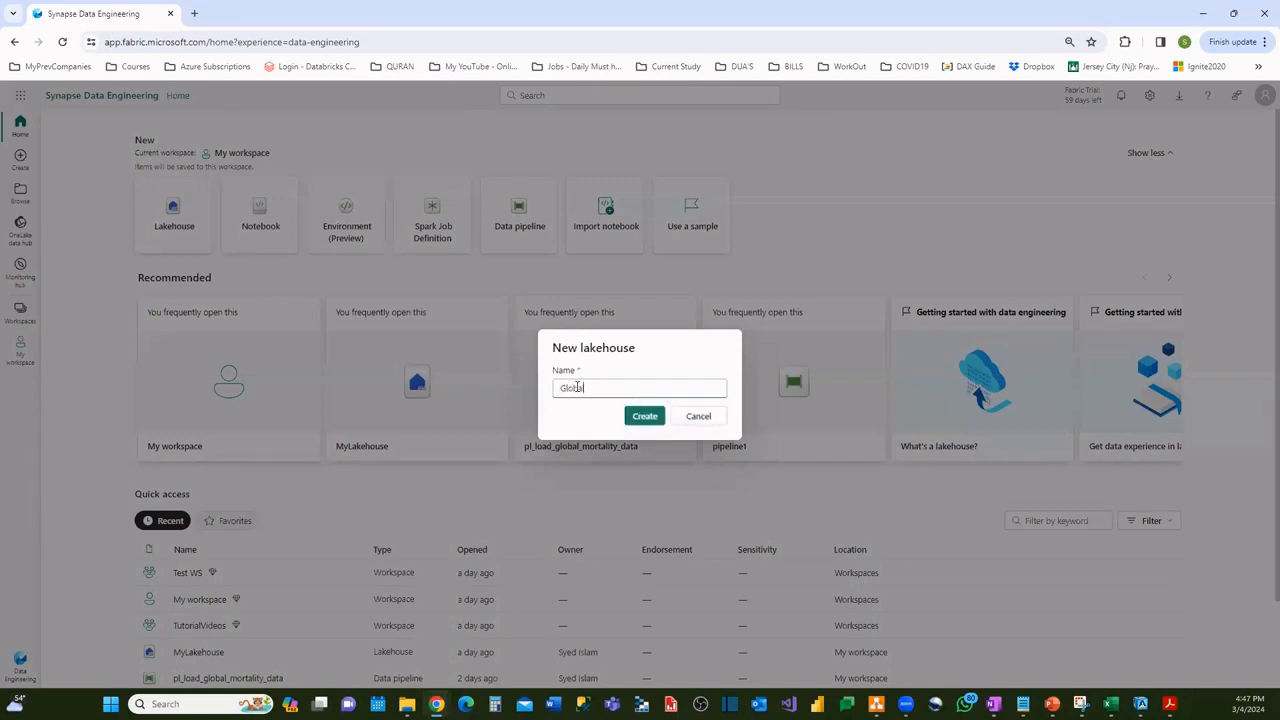
pyautogui.write('alHealthLAkehouse')
pyautogui.press('BackSpace')
pyautogui.write('a')
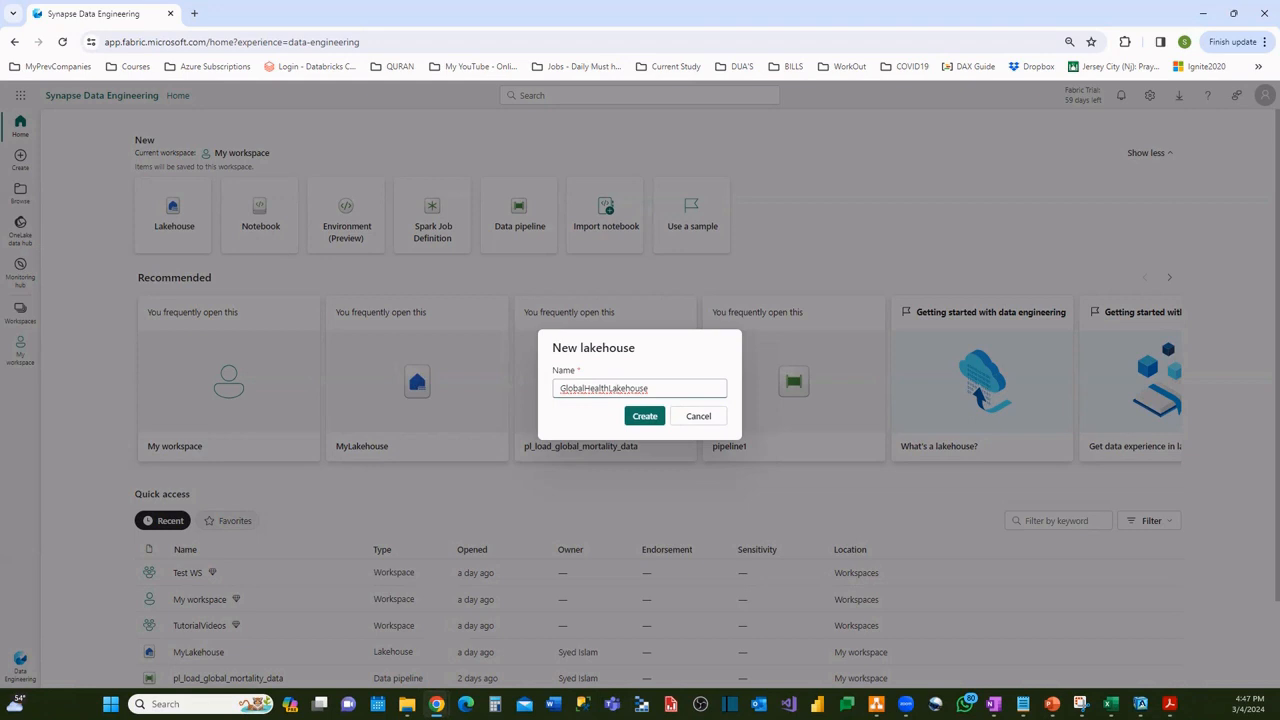
pyautogui.click(648, 418)
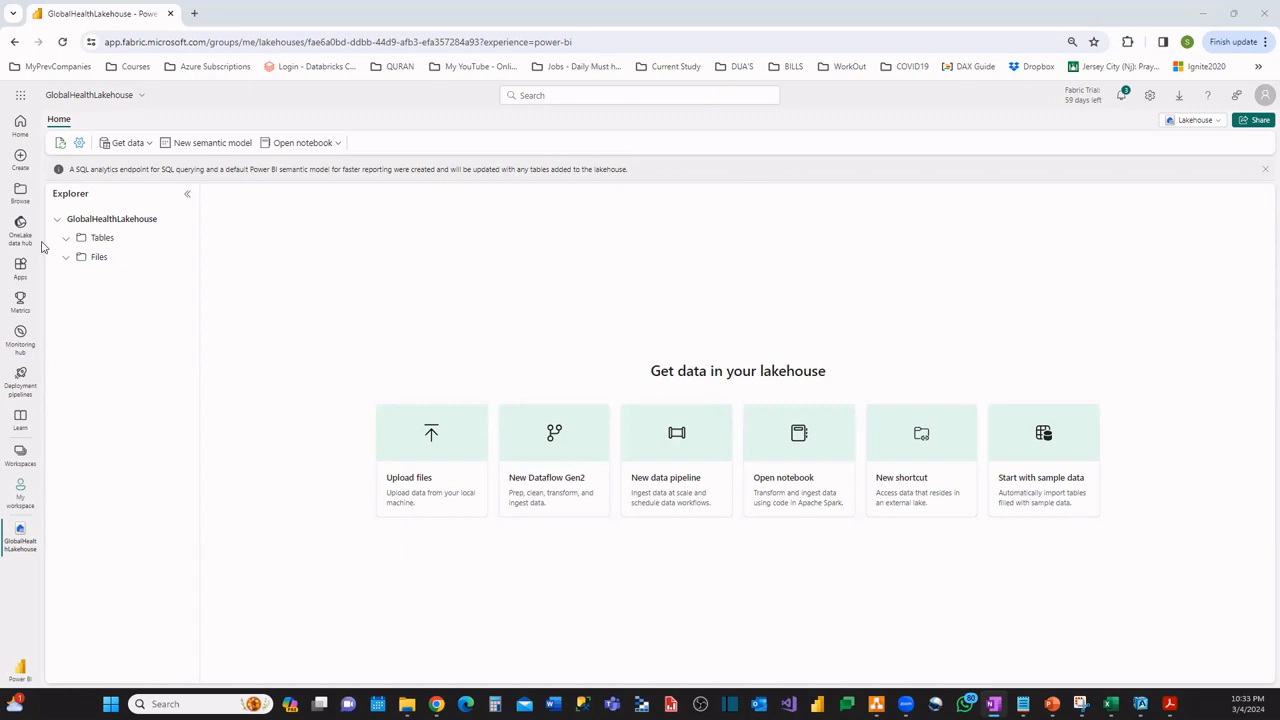
# Review the GlobalHealthLakehouse items in My workspace, then reopen the lakehouse
pyautogui.click(19, 456)
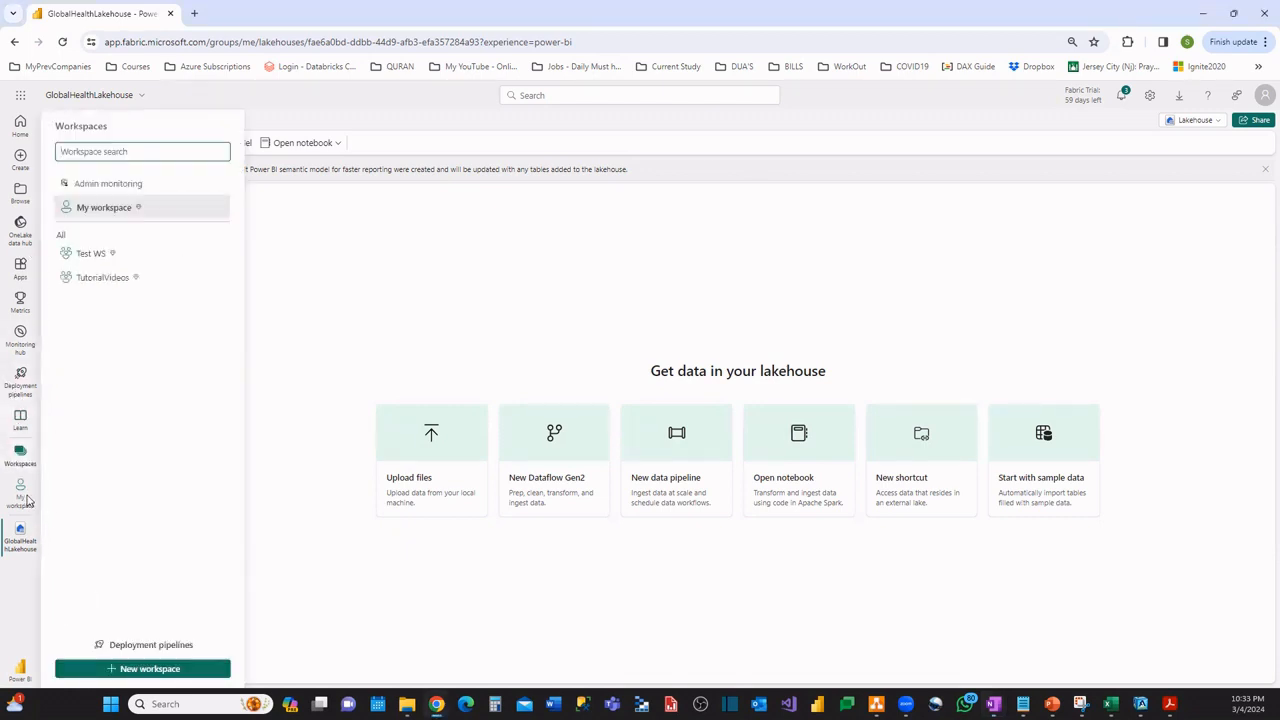
pyautogui.click(120, 208)
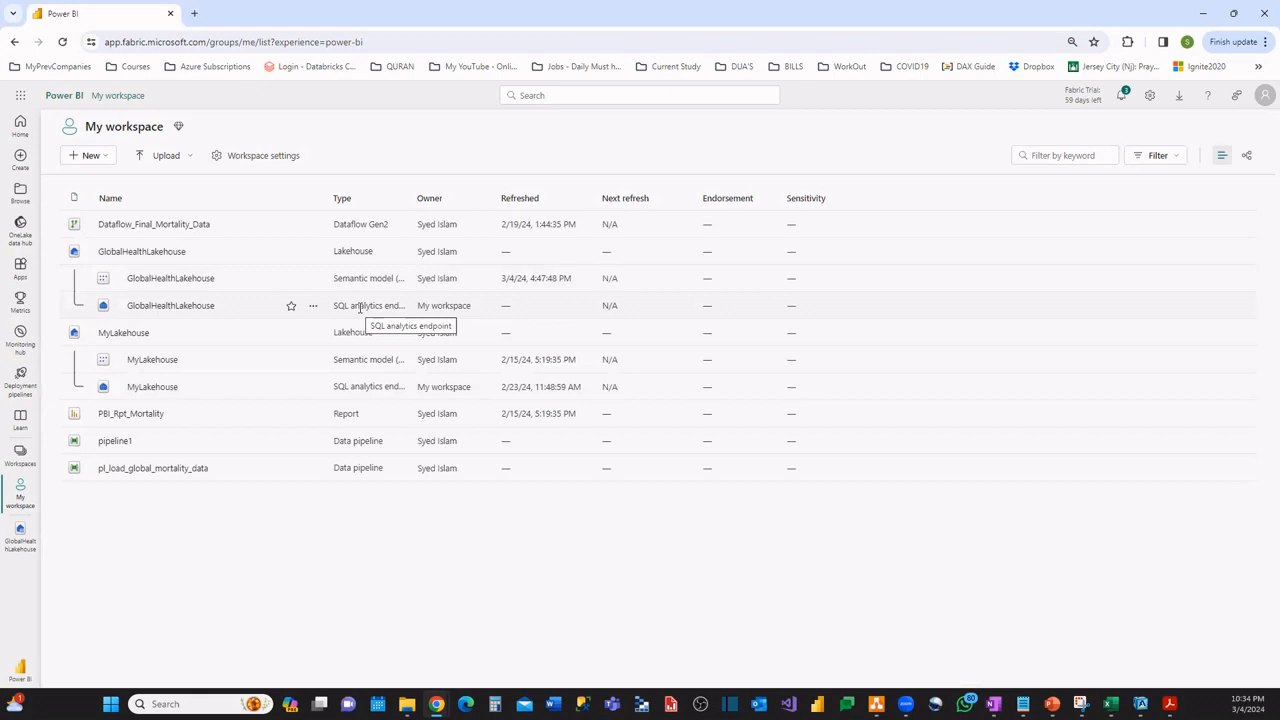
pyautogui.click(152, 257)
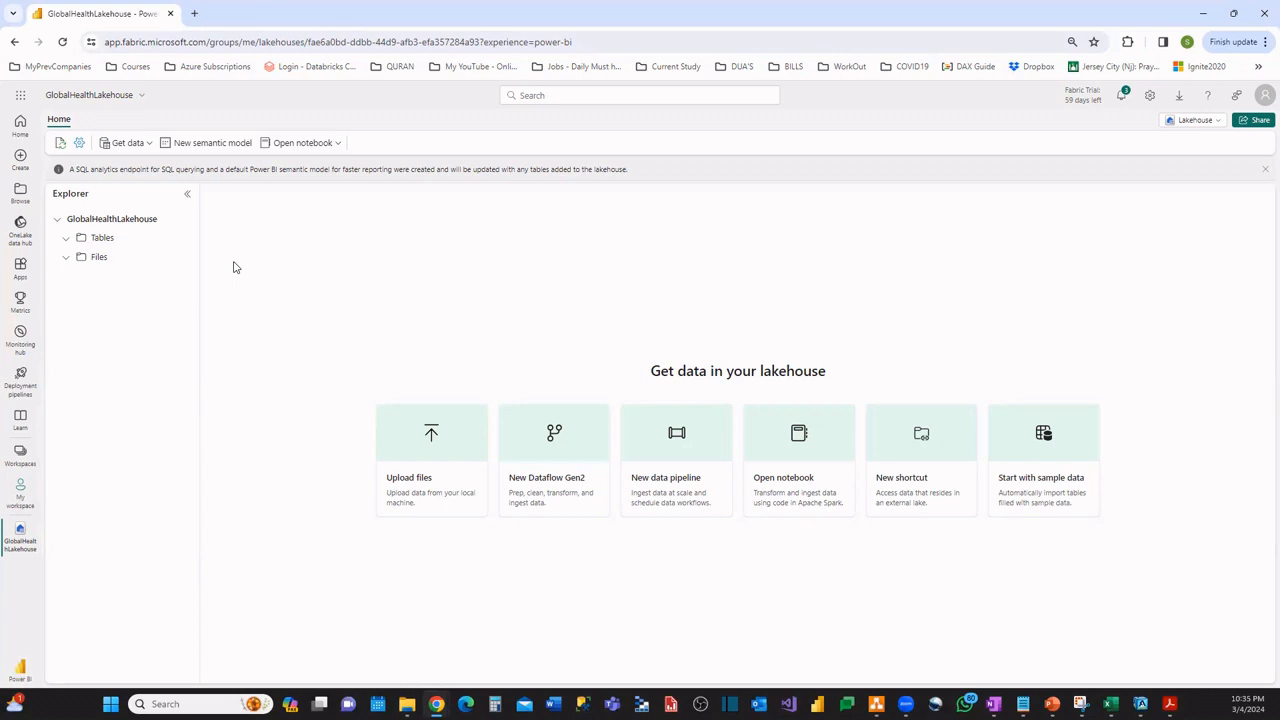
# Open Countries.csv from the Normalized data folder in Excel and look through its rows from beginning to end
pyautogui.moveTo(407, 704)
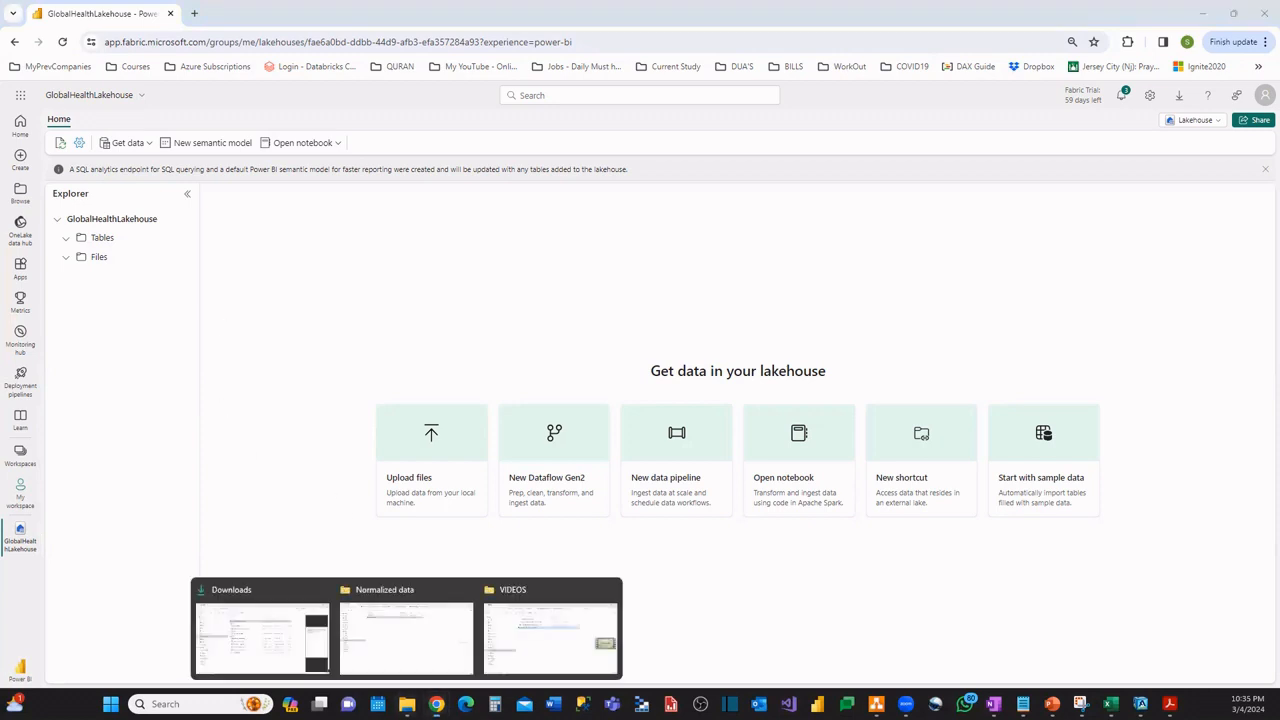
pyautogui.click(391, 633)
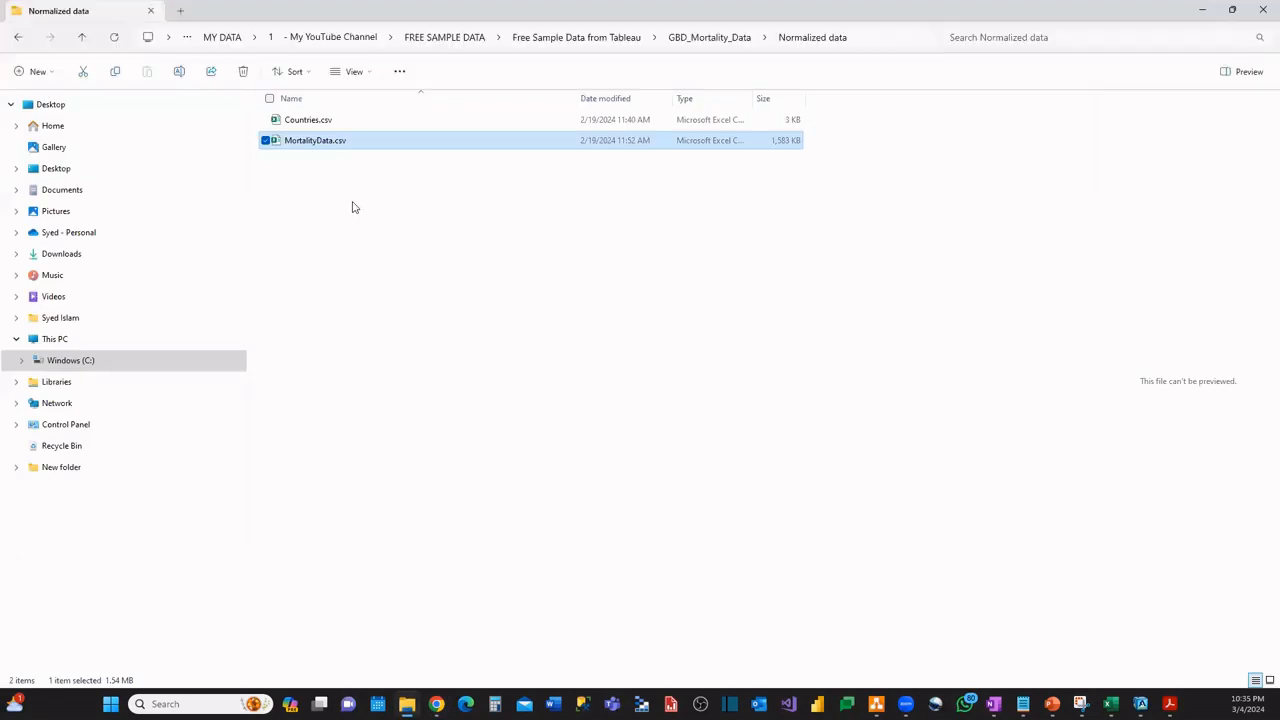
pyautogui.click(305, 125)
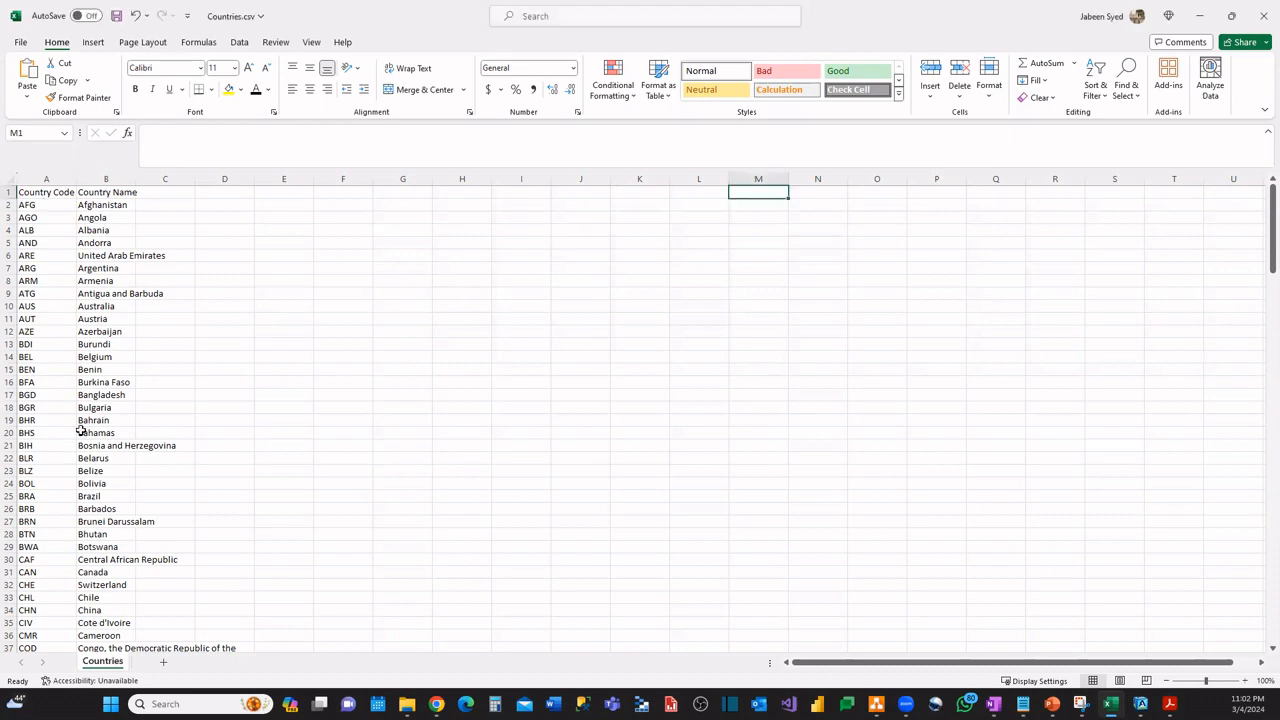
pyautogui.scroll(-10, 84, 434)
pyautogui.scroll(-20, 84, 434)
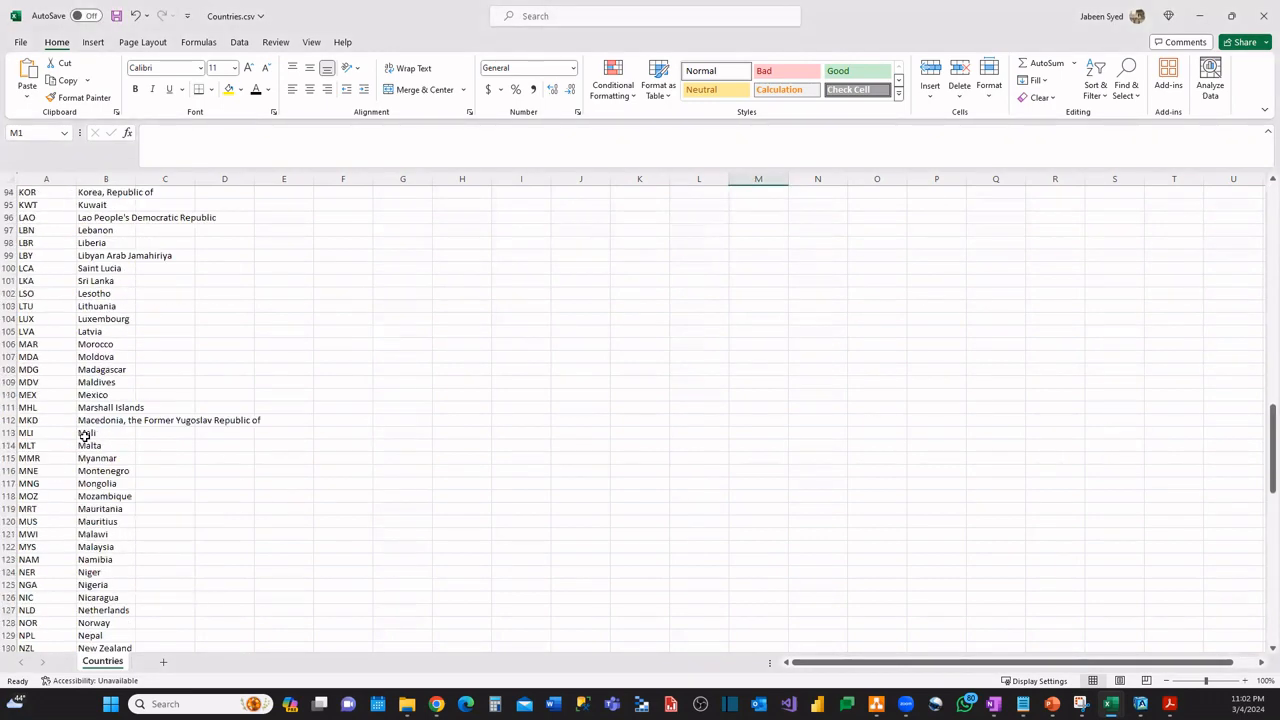
pyautogui.scroll(-10, 84, 434)
pyautogui.scroll(20, 84, 434)
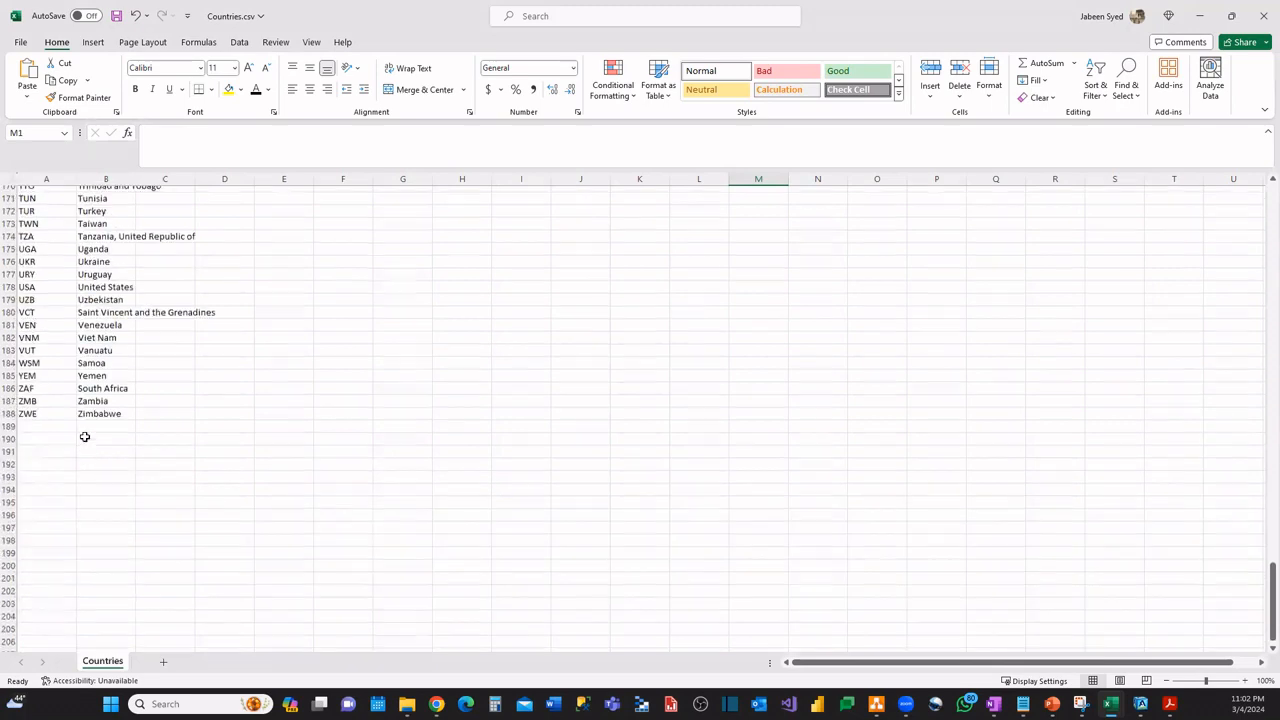
pyautogui.scroll(20, 80, 434)
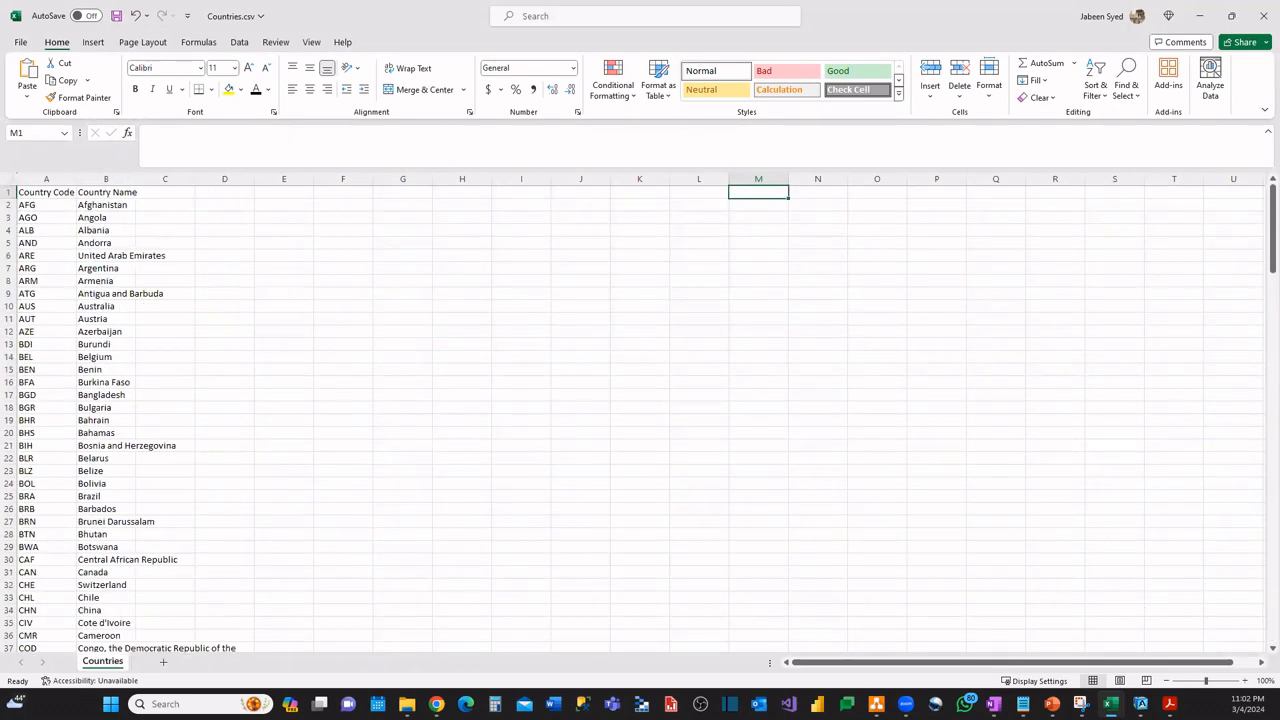
# Examine the first and last rows of MortalityData.csv in Excel, then return to the lakehouse in the browser
pyautogui.moveTo(1110, 704)
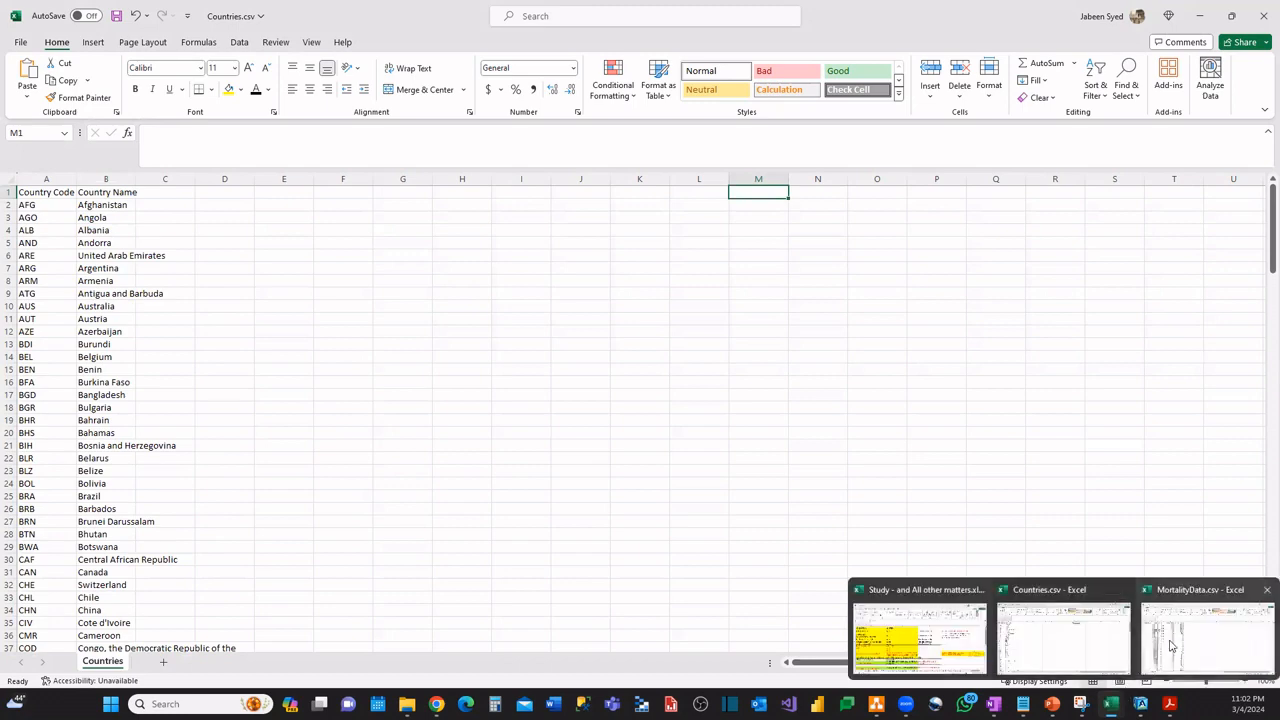
pyautogui.click(1172, 645)
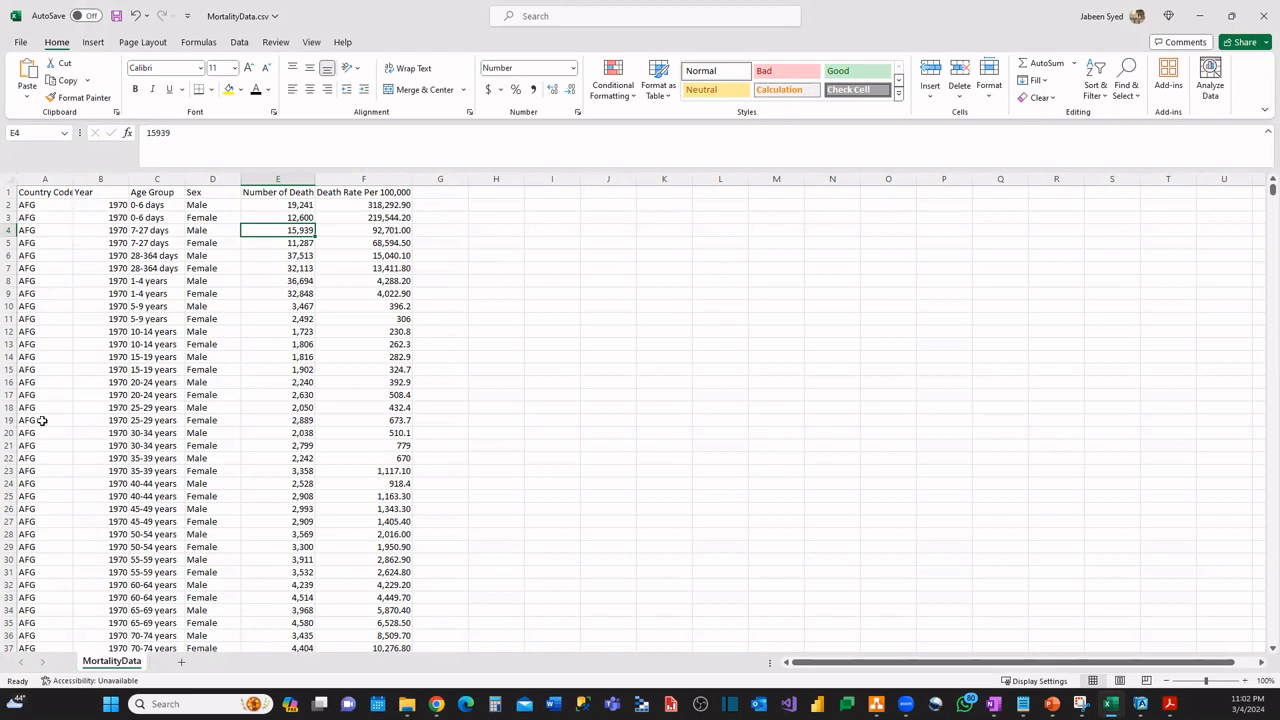
pyautogui.click(58, 459)
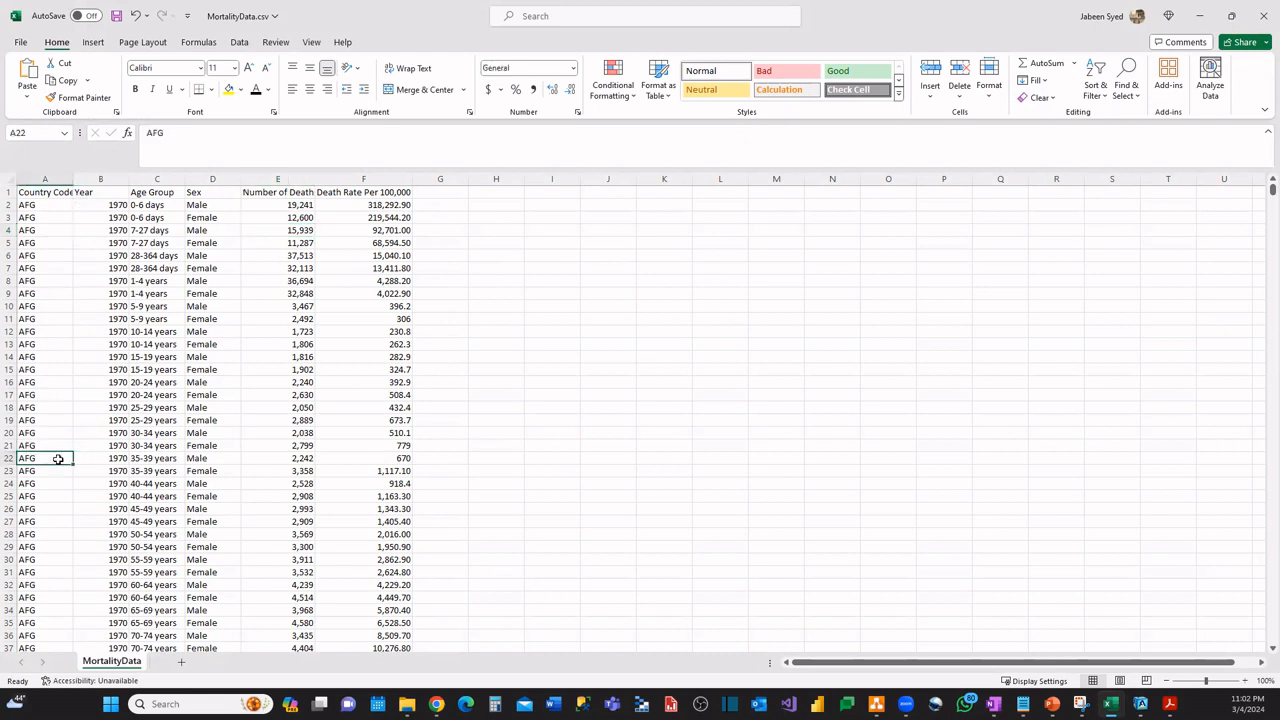
pyautogui.hotkey('ctrl', 'Down')
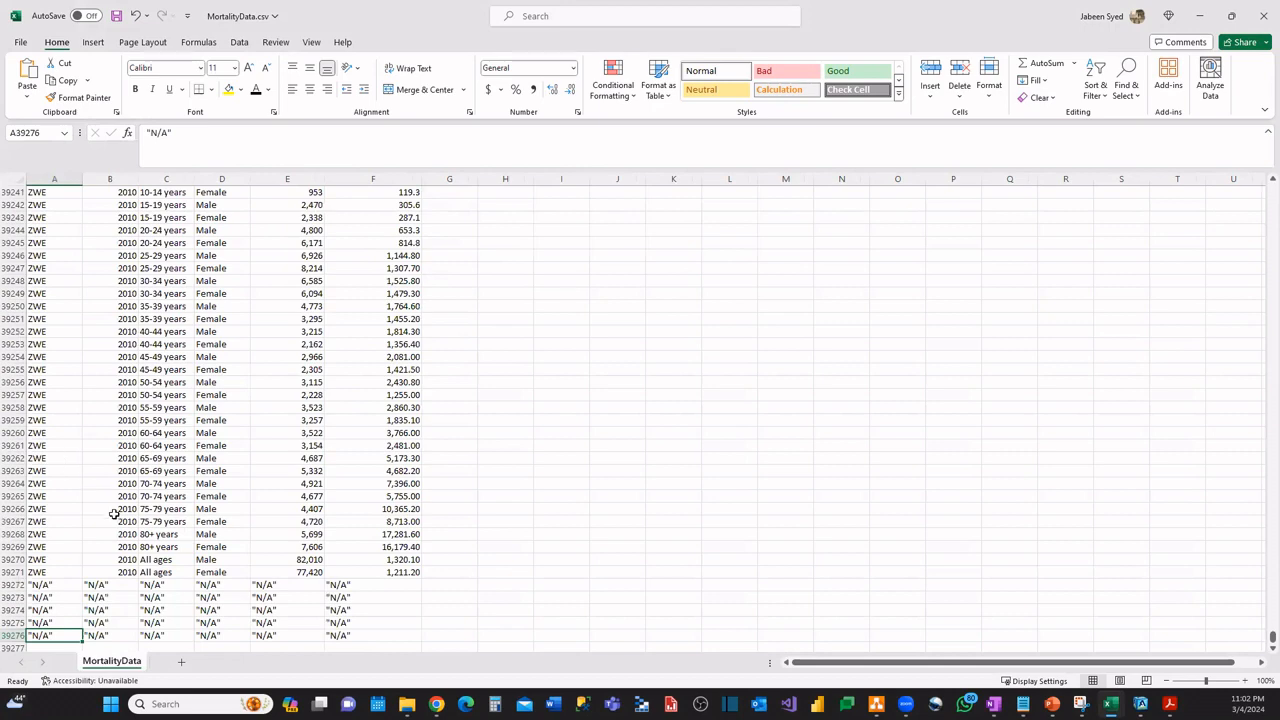
pyautogui.scroll(-2, 114, 532)
pyautogui.click(118, 533)
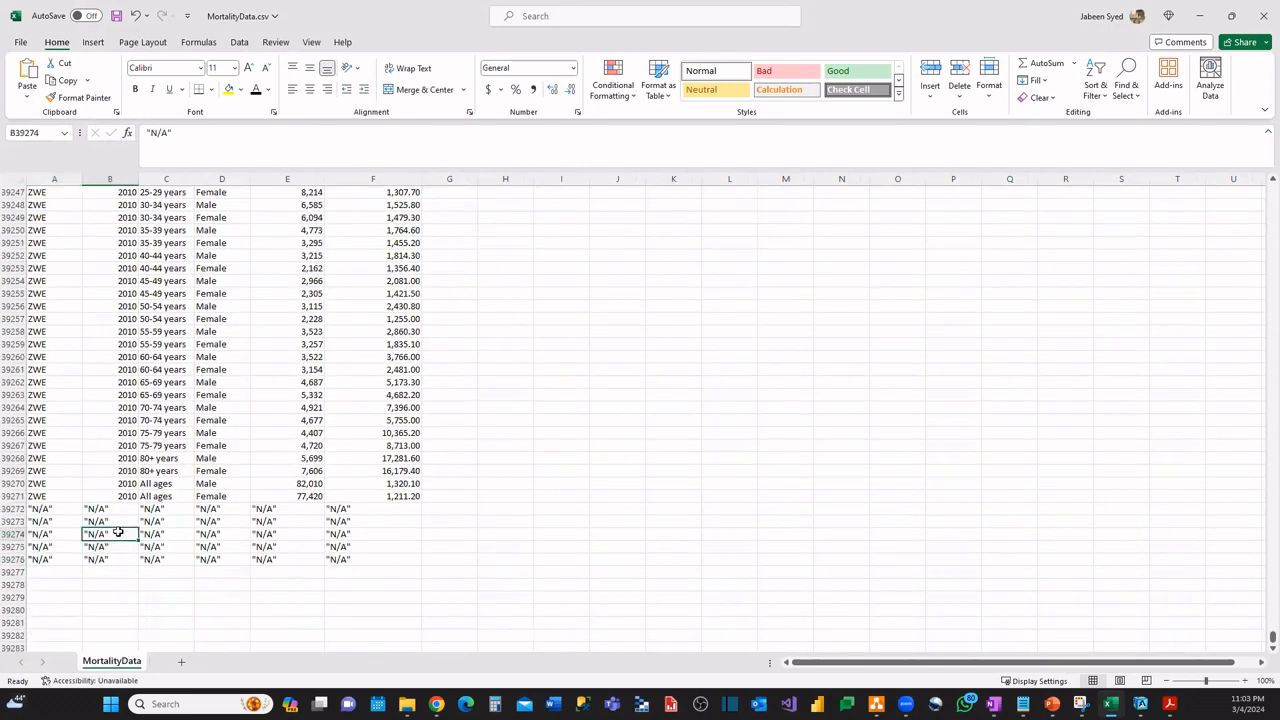
pyautogui.hotkey('ctrl', 'Up')
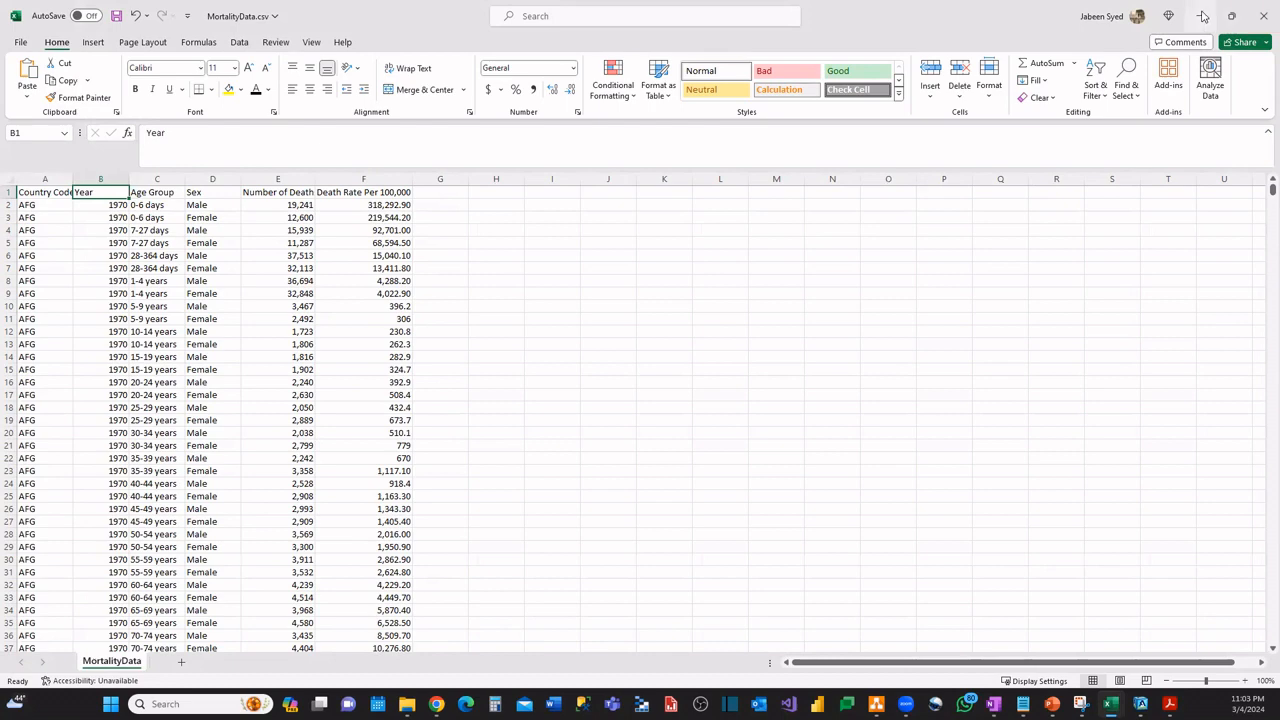
pyautogui.click(1231, 15)
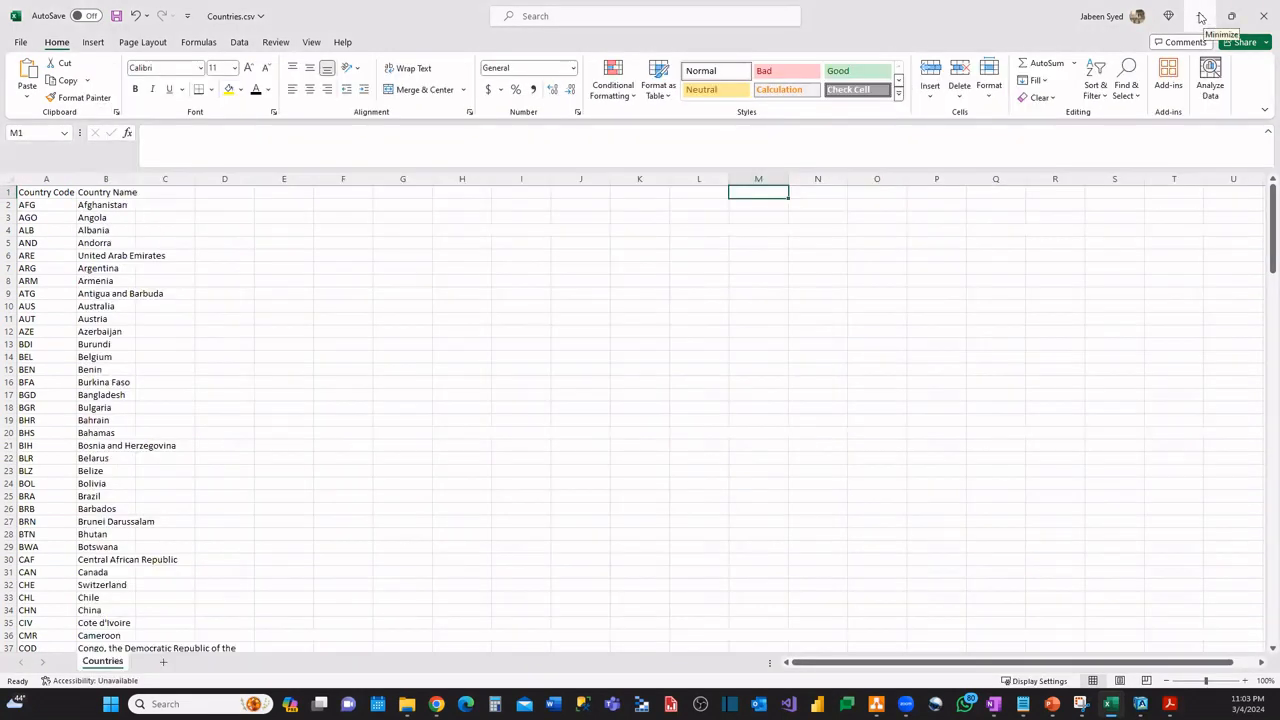
pyautogui.click(1202, 17)
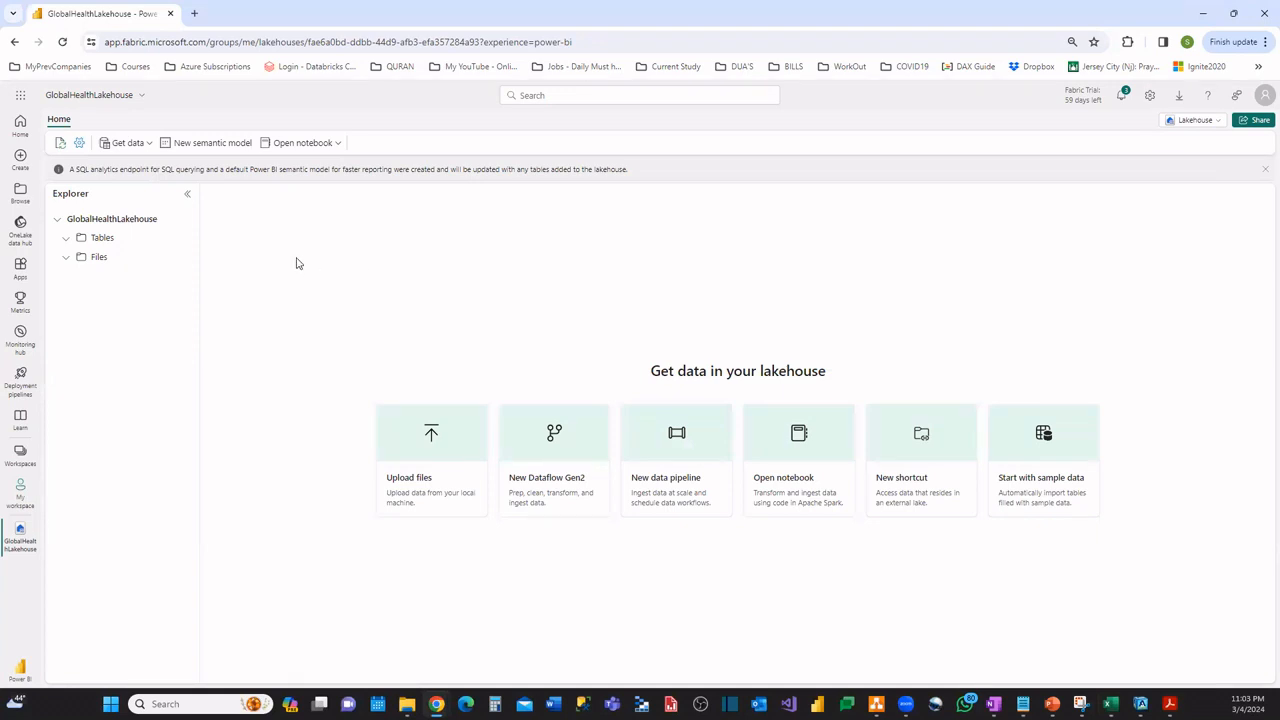
# Upload Countries.csv and MortalityData.csv from the Normalized data folder to the lakehouse's Files, overwriting any existing files
pyautogui.click(147, 147)
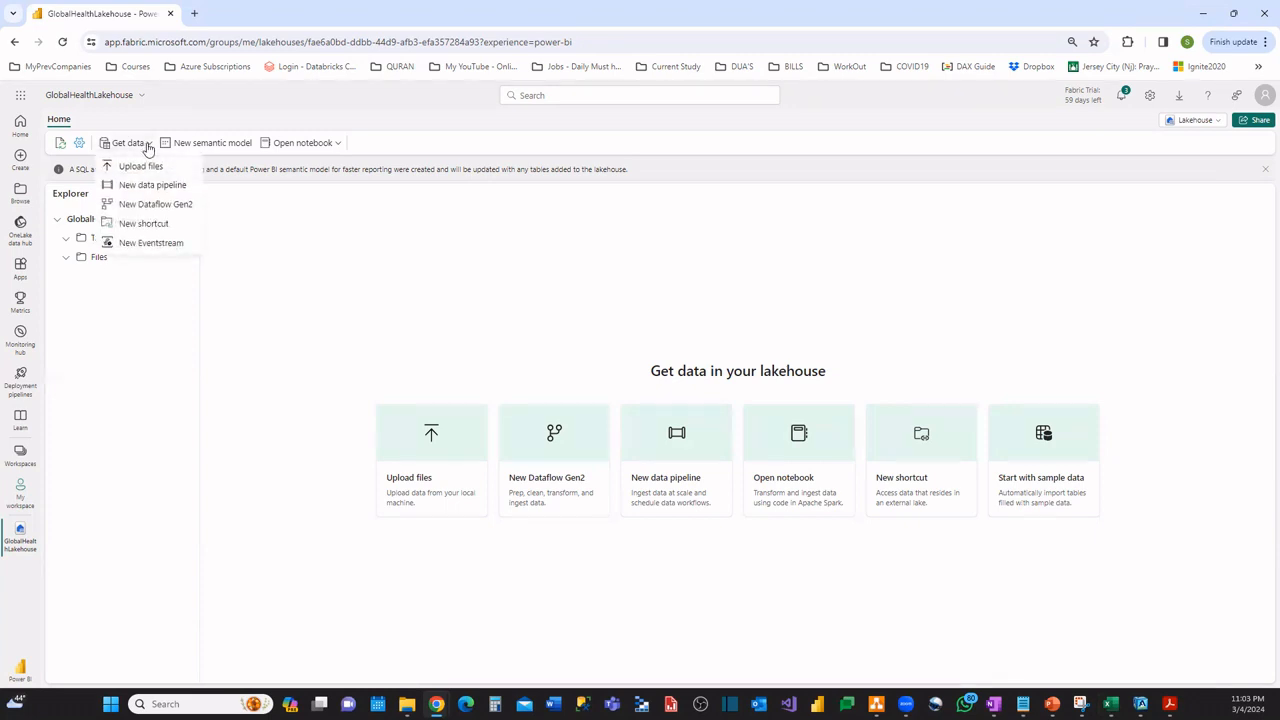
pyautogui.click(141, 168)
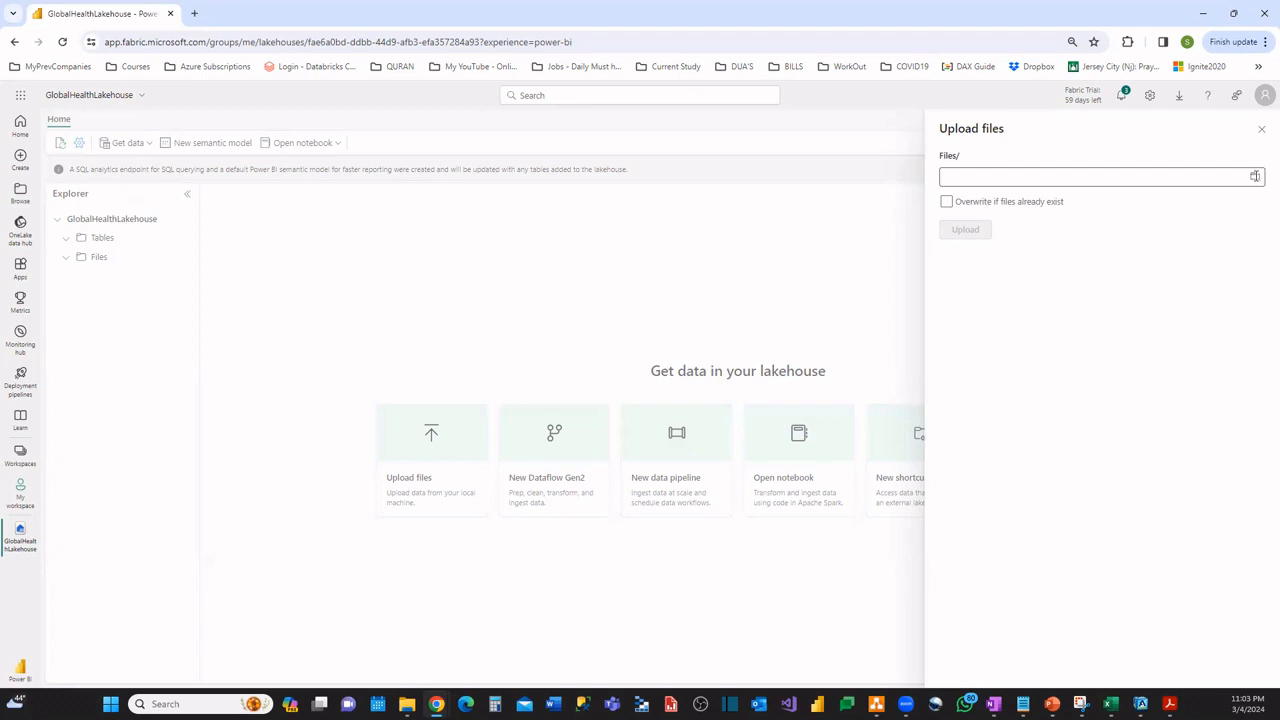
pyautogui.click(1255, 176)
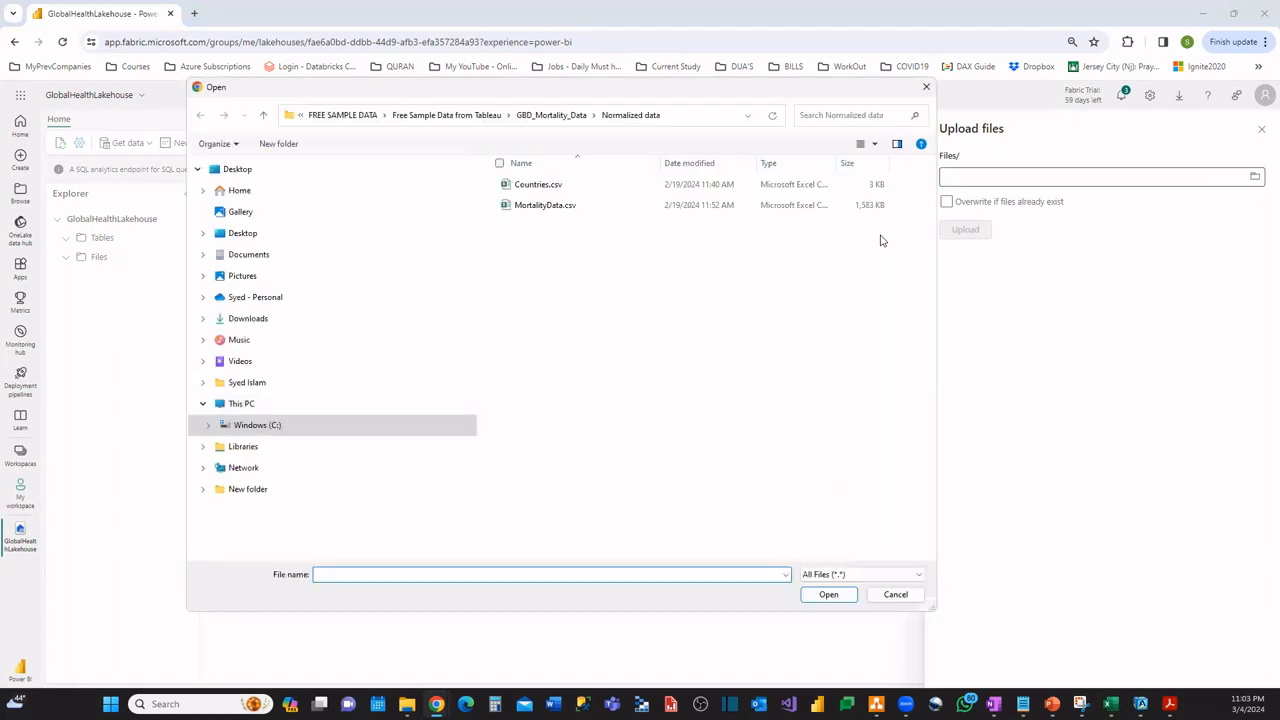
pyautogui.click(548, 186)
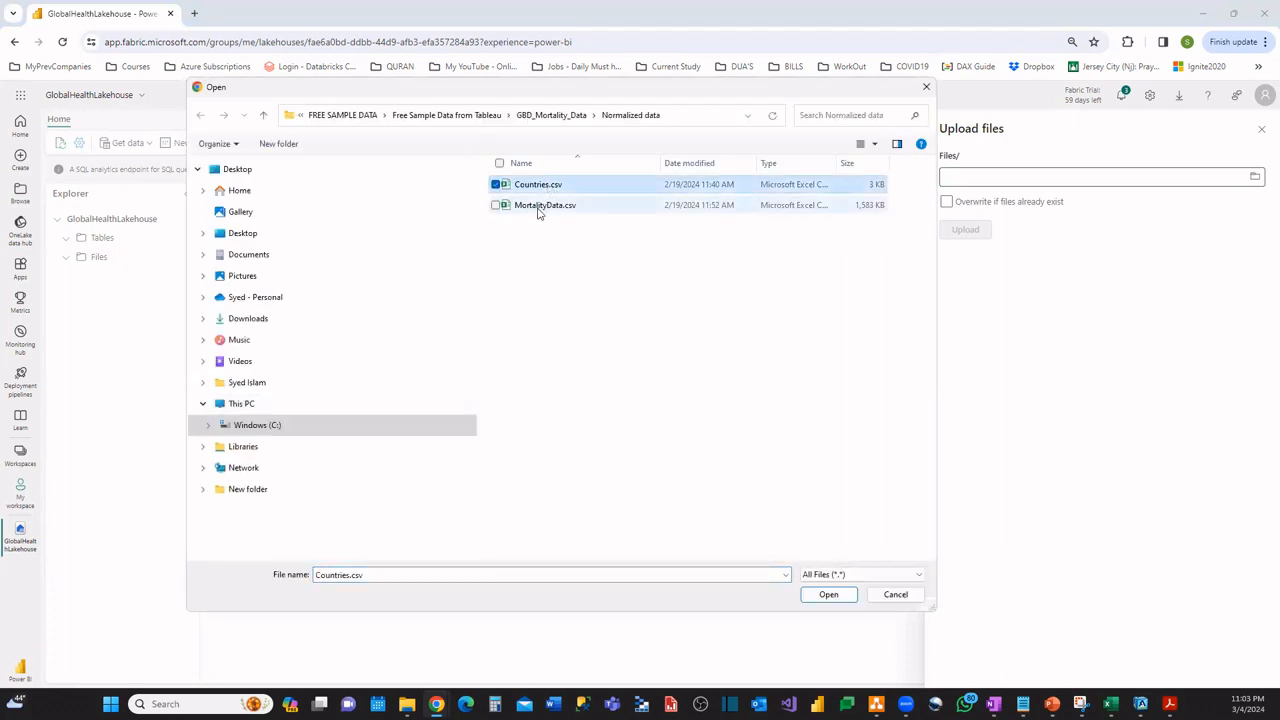
pyautogui.keyDown('ctrl'); pyautogui.click(538, 206); pyautogui.keyUp('ctrl')
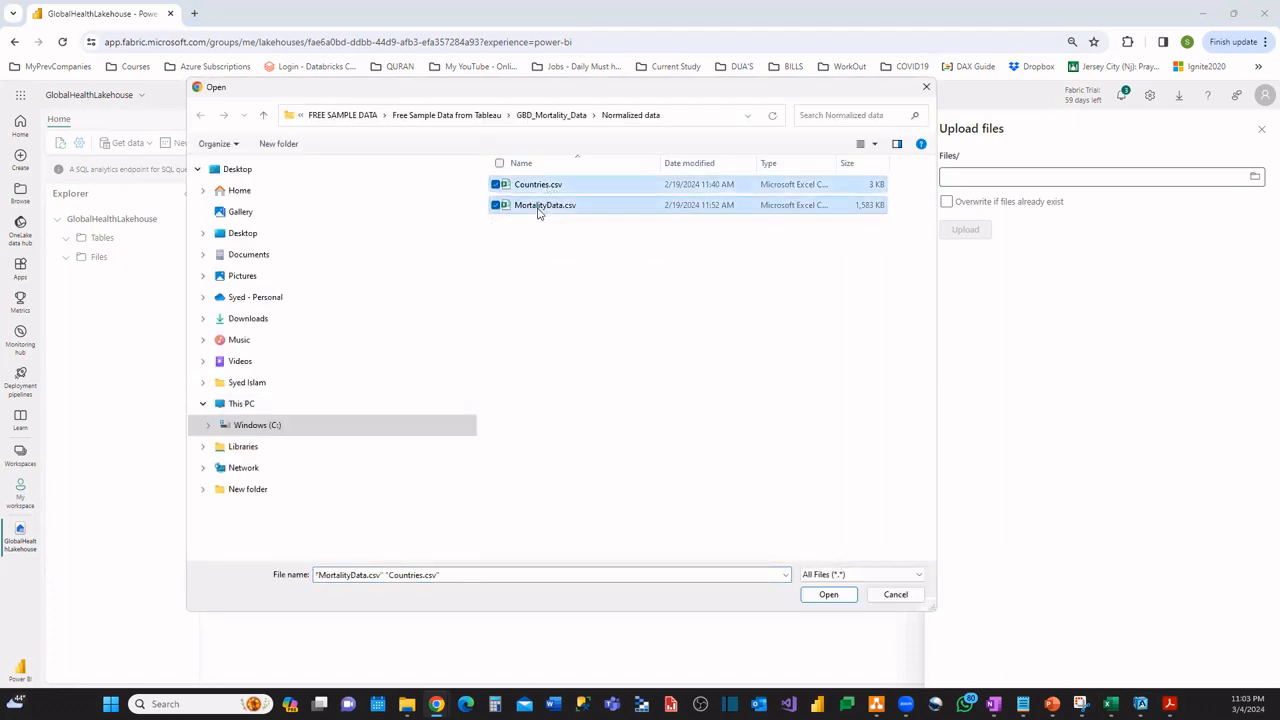
pyautogui.click(829, 595)
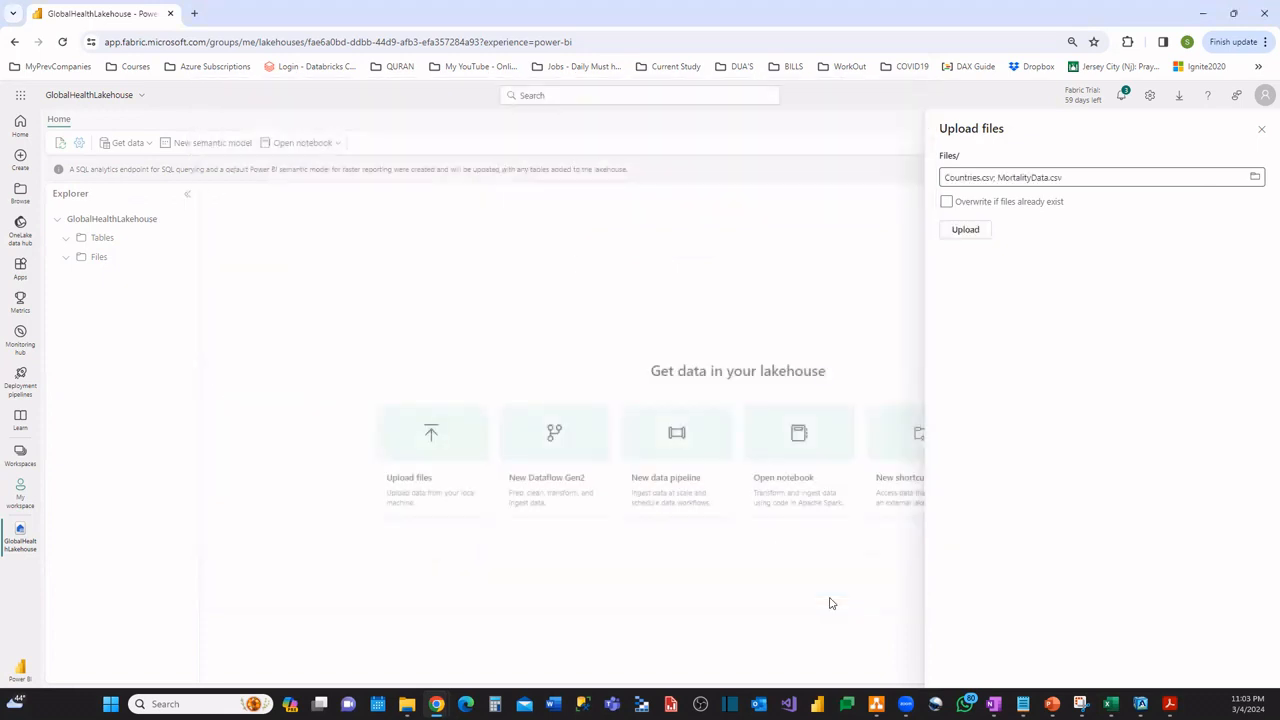
pyautogui.click(948, 204)
pyautogui.click(965, 231)
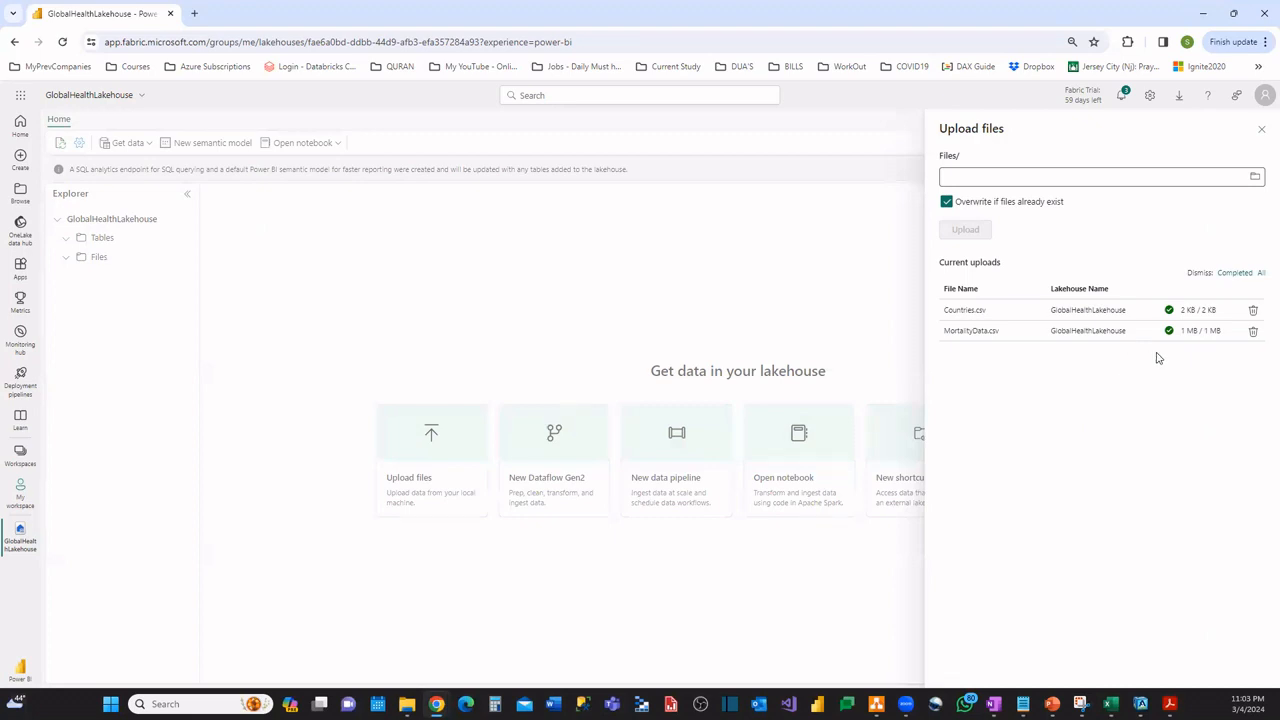
pyautogui.click(1261, 131)
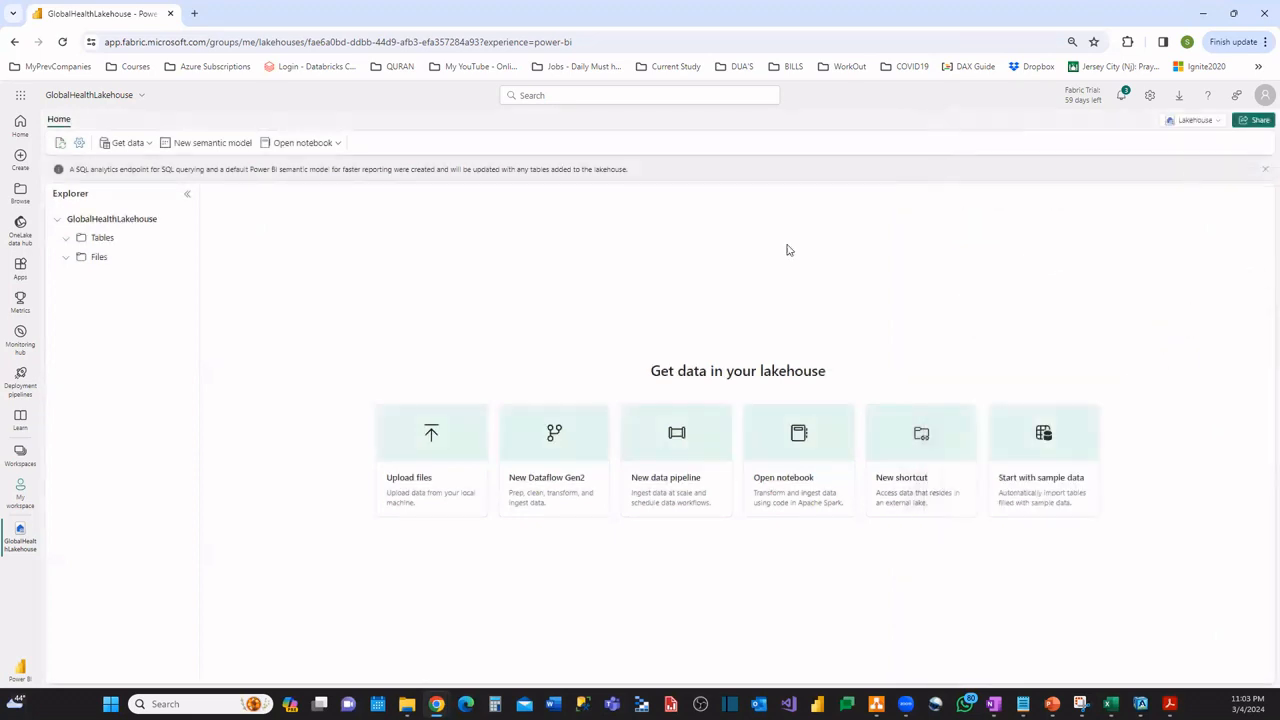
# Preview the contents of Countries.csv in the lakehouse's Files folder
pyautogui.click(105, 262)
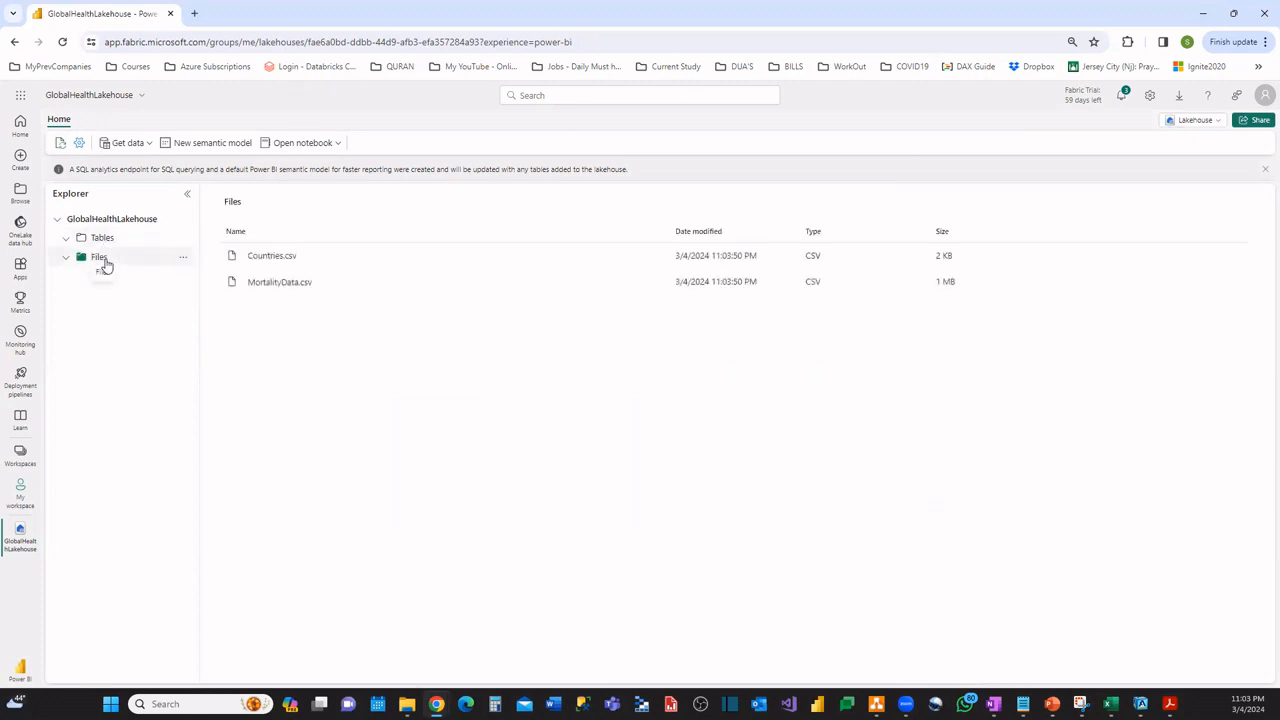
pyautogui.click(270, 260)
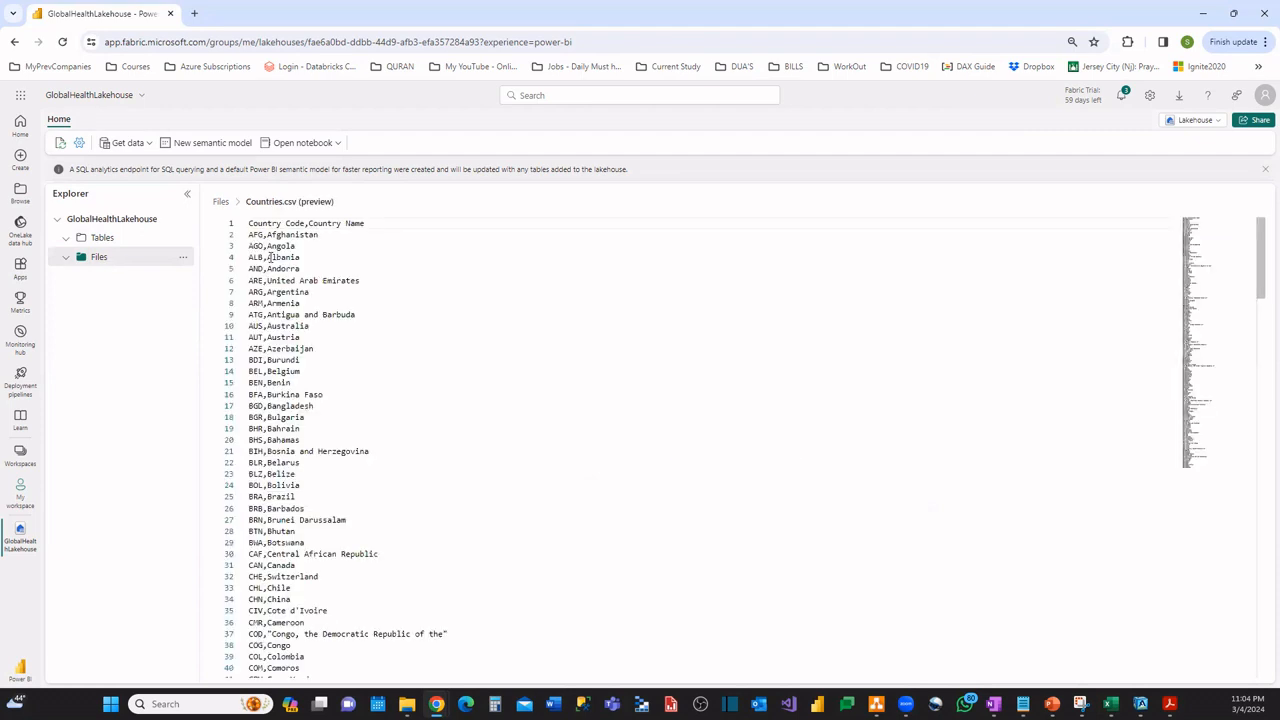
pyautogui.scroll(-5, 271, 258)
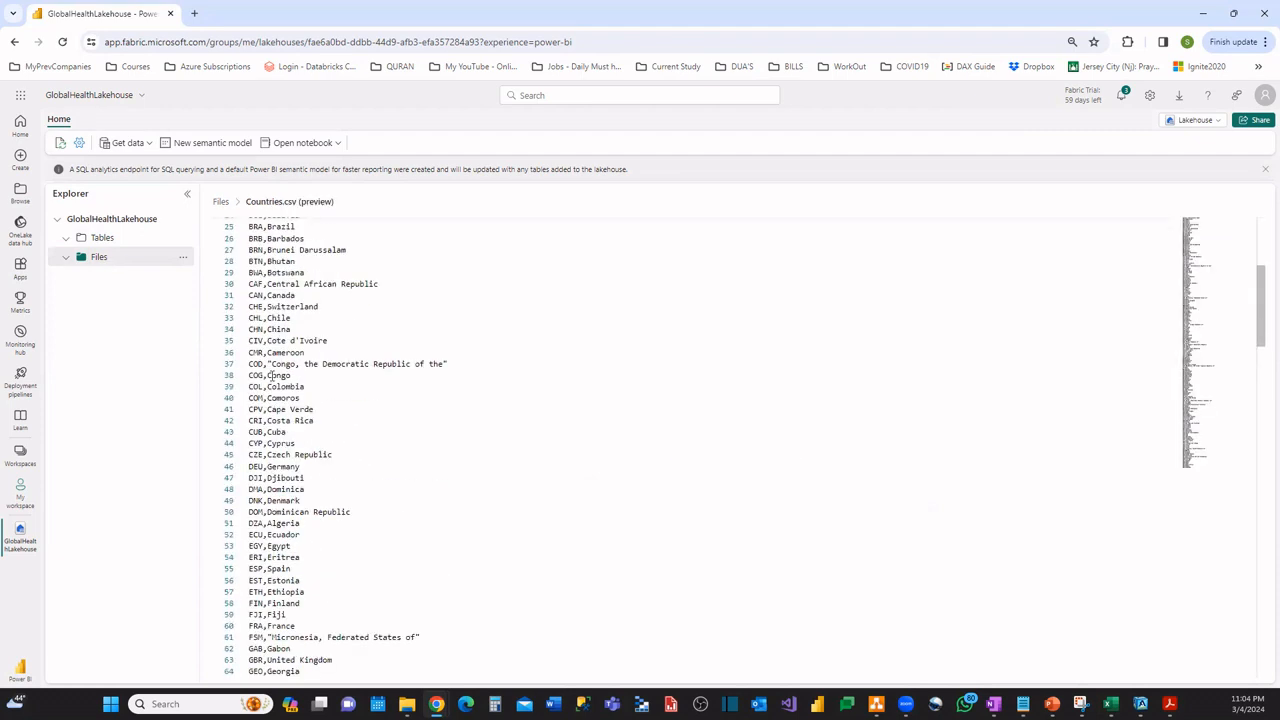
pyautogui.scroll(5, 270, 377)
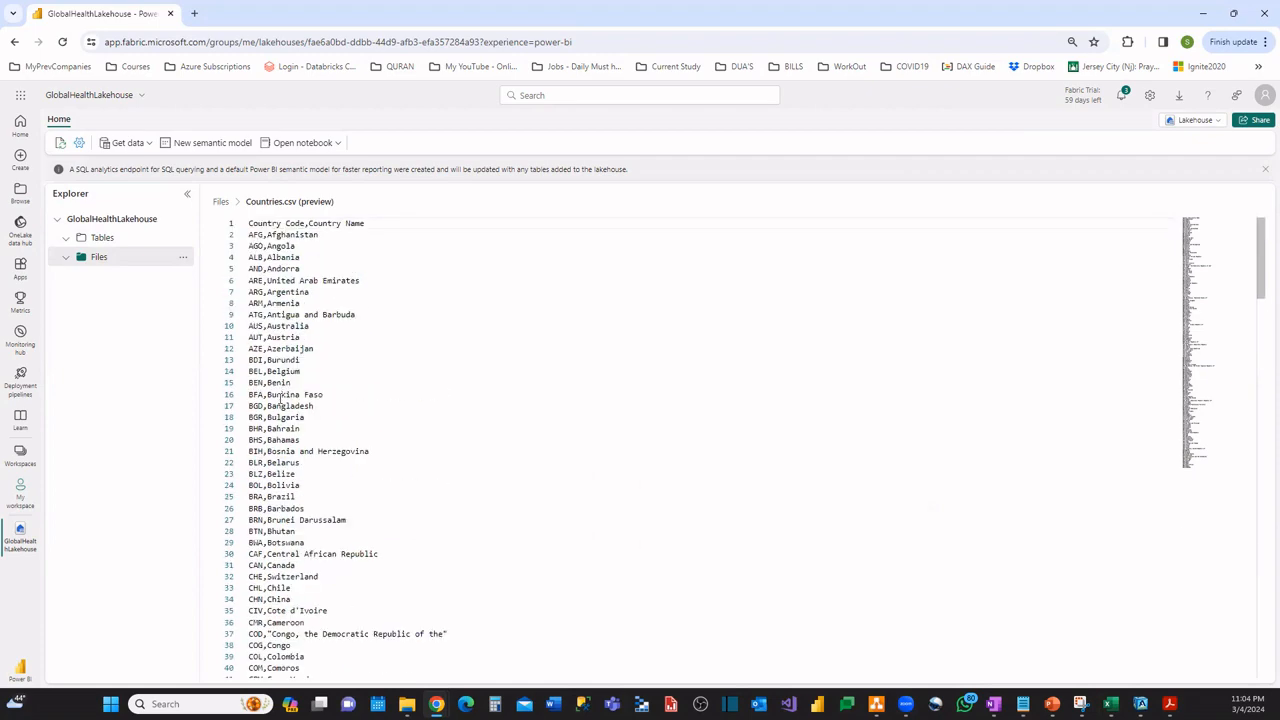
# Preview the contents of MortalityData.csv in the lakehouse's Files folder and look through its rows
pyautogui.click(100, 256)
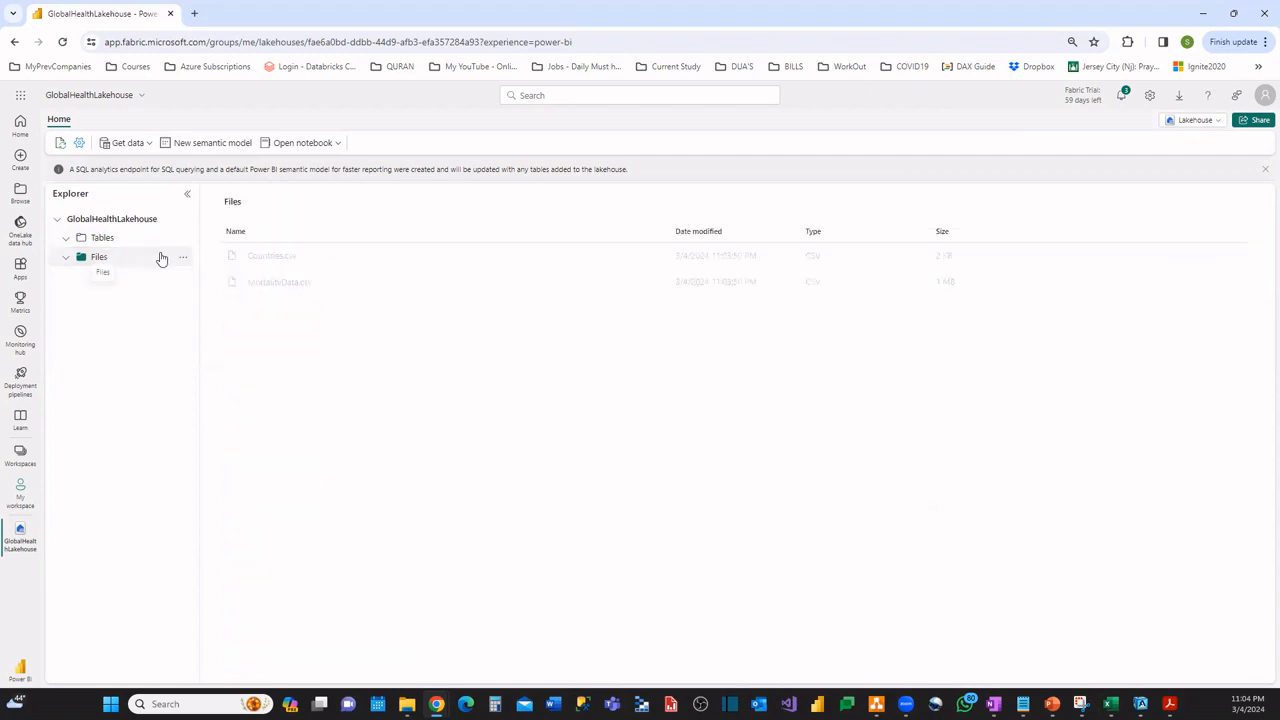
pyautogui.click(270, 283)
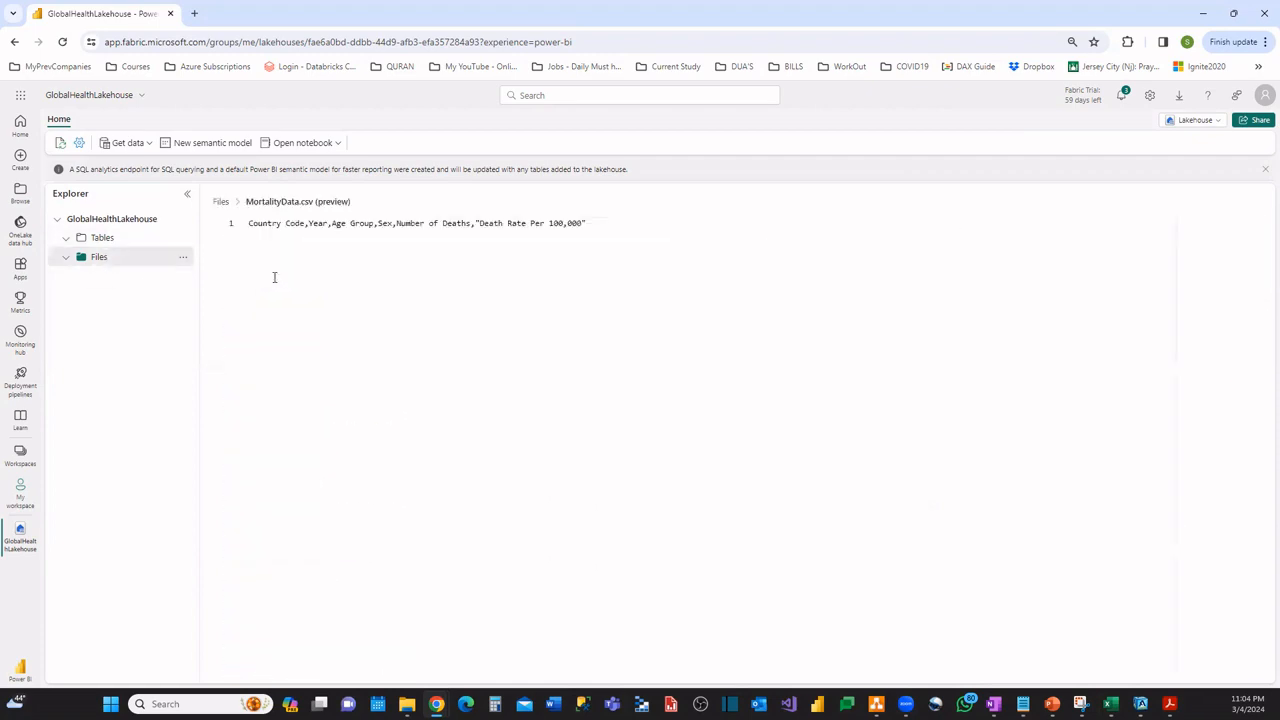
pyautogui.scroll(-18, 345, 492)
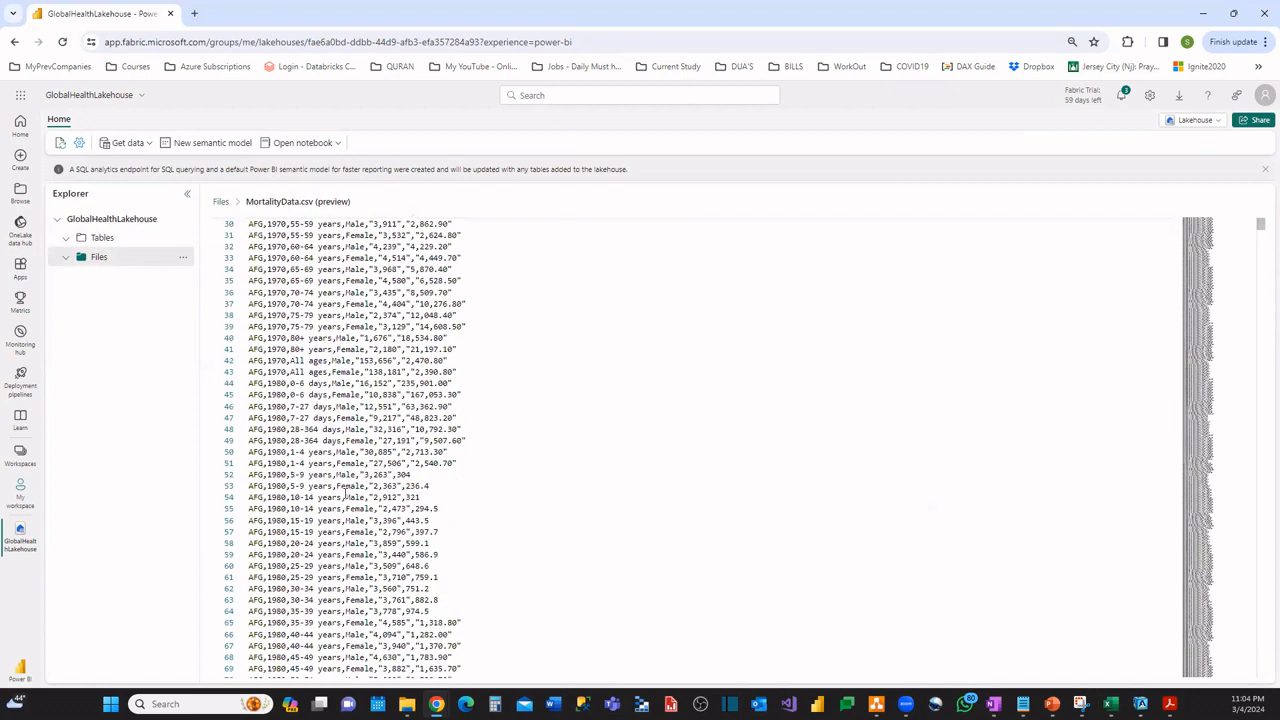
pyautogui.scroll(-14, 346, 510)
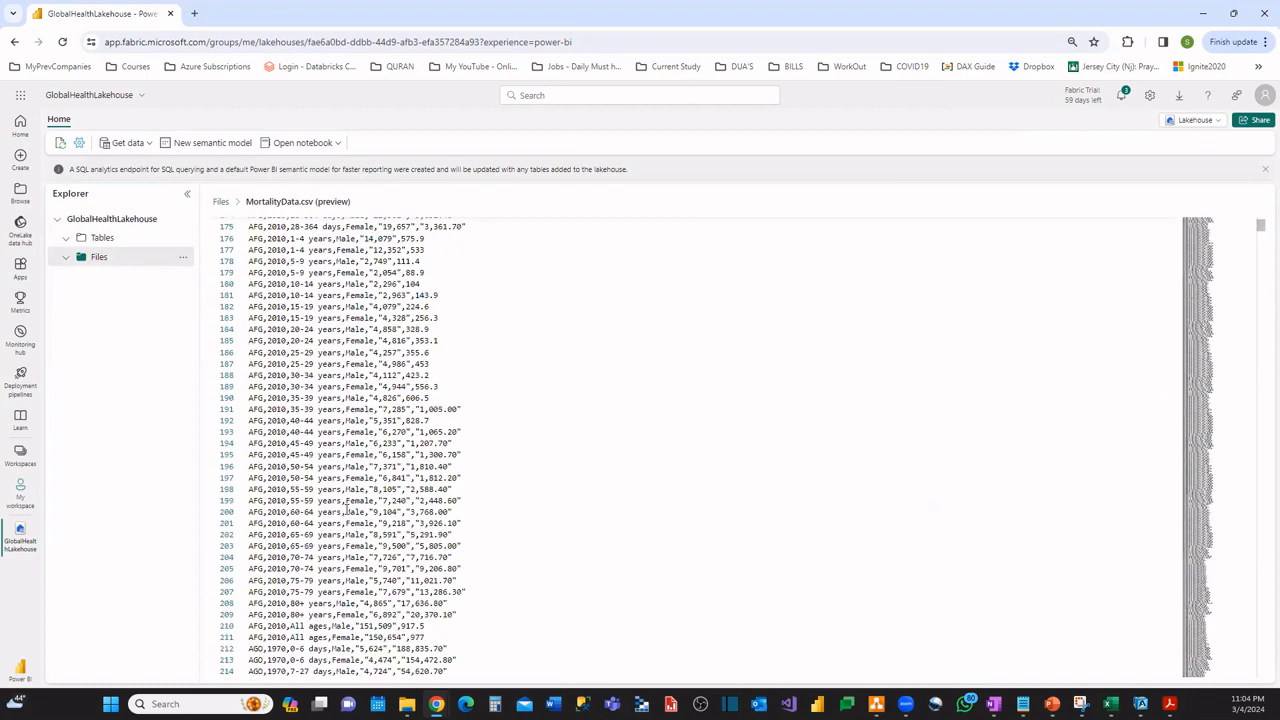
pyautogui.scroll(-13, 342, 523)
pyautogui.scroll(20, 333, 548)
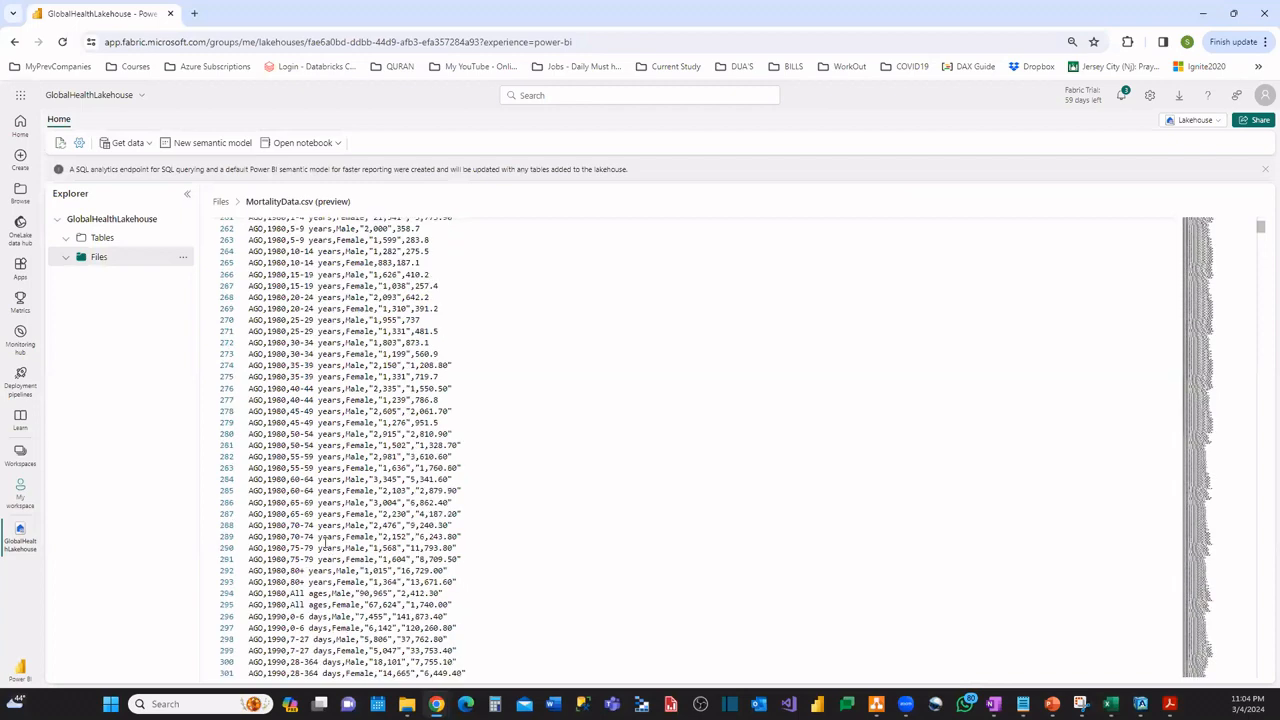
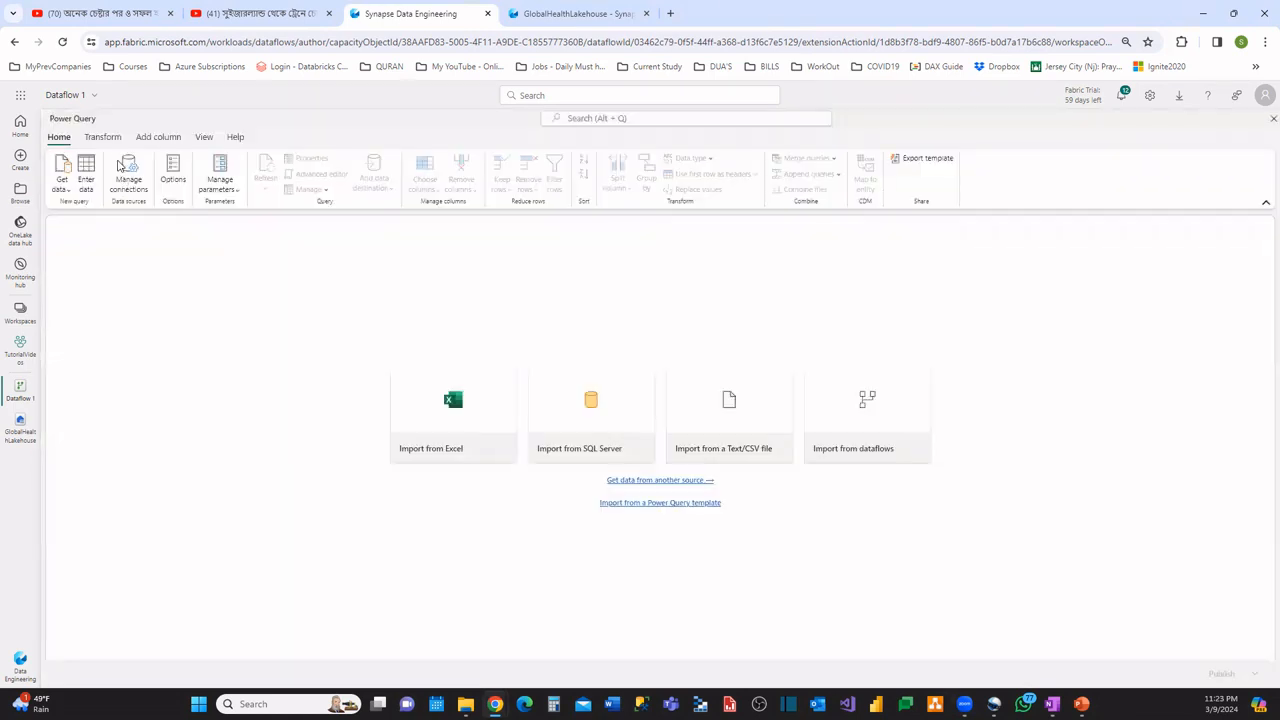
# Rename the dataflow as Dataflow_MortalityData
pyautogui.click(88, 95)
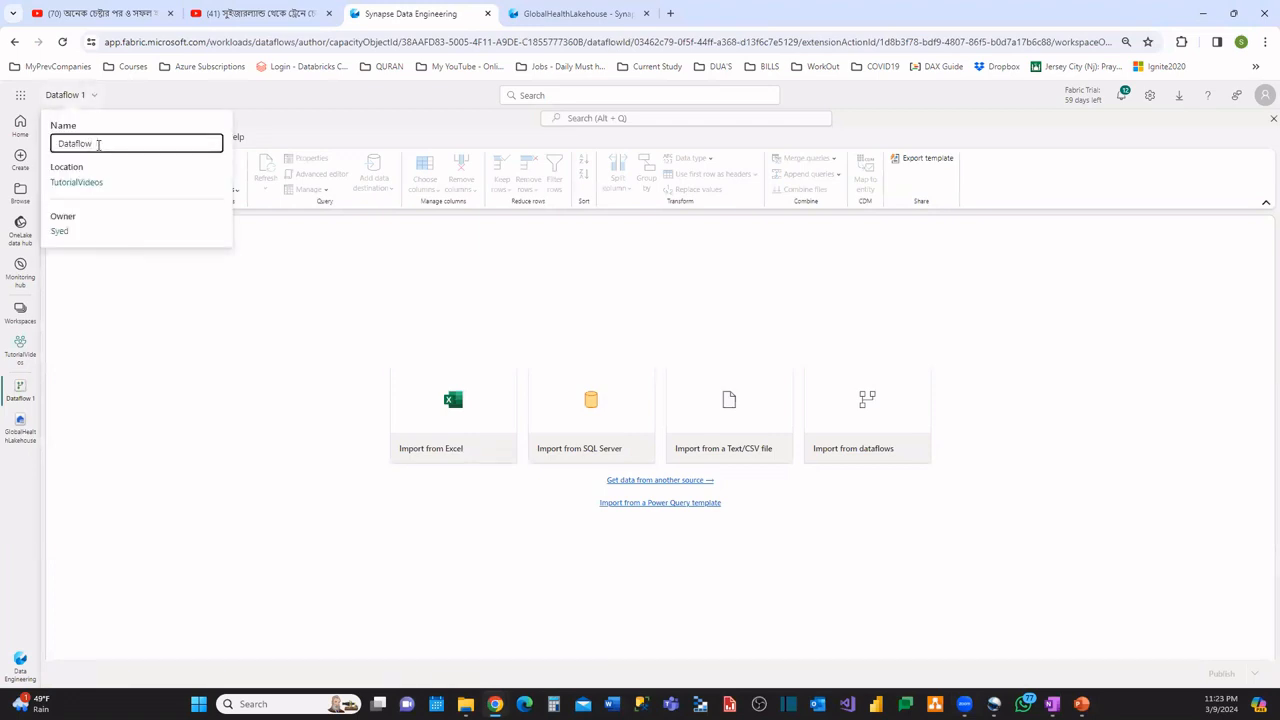
pyautogui.write('flow_MortalityData')
pyautogui.press('Return')
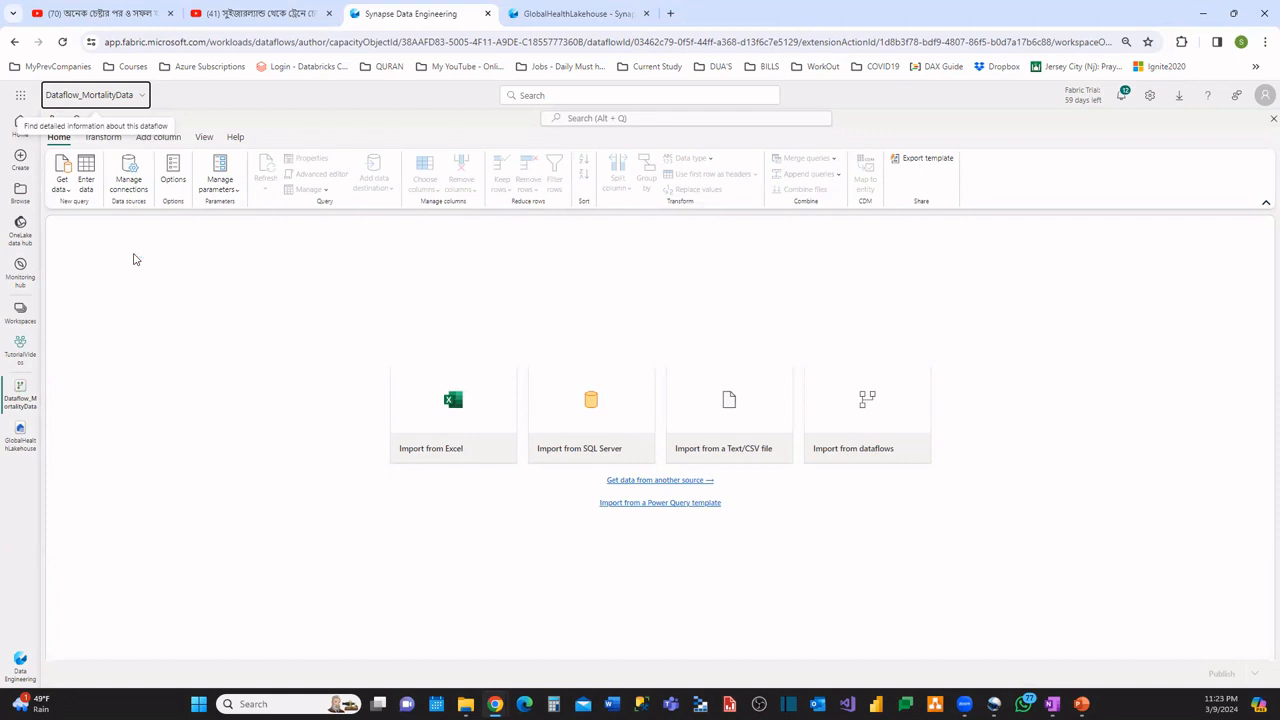
# Search the data sources for "lakehouse" and connect to the Microsoft Fabric Lakehouse source with the Lakehouse (none) connection
pyautogui.click(64, 186)
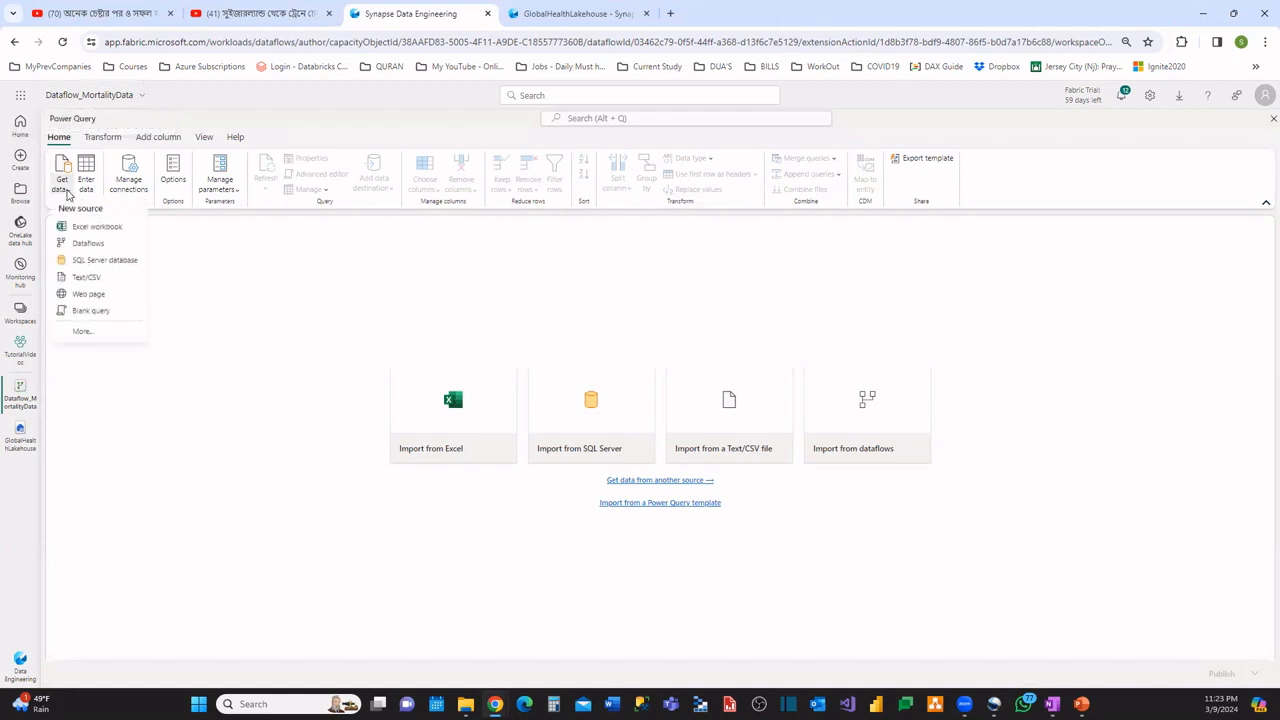
pyautogui.click(80, 333)
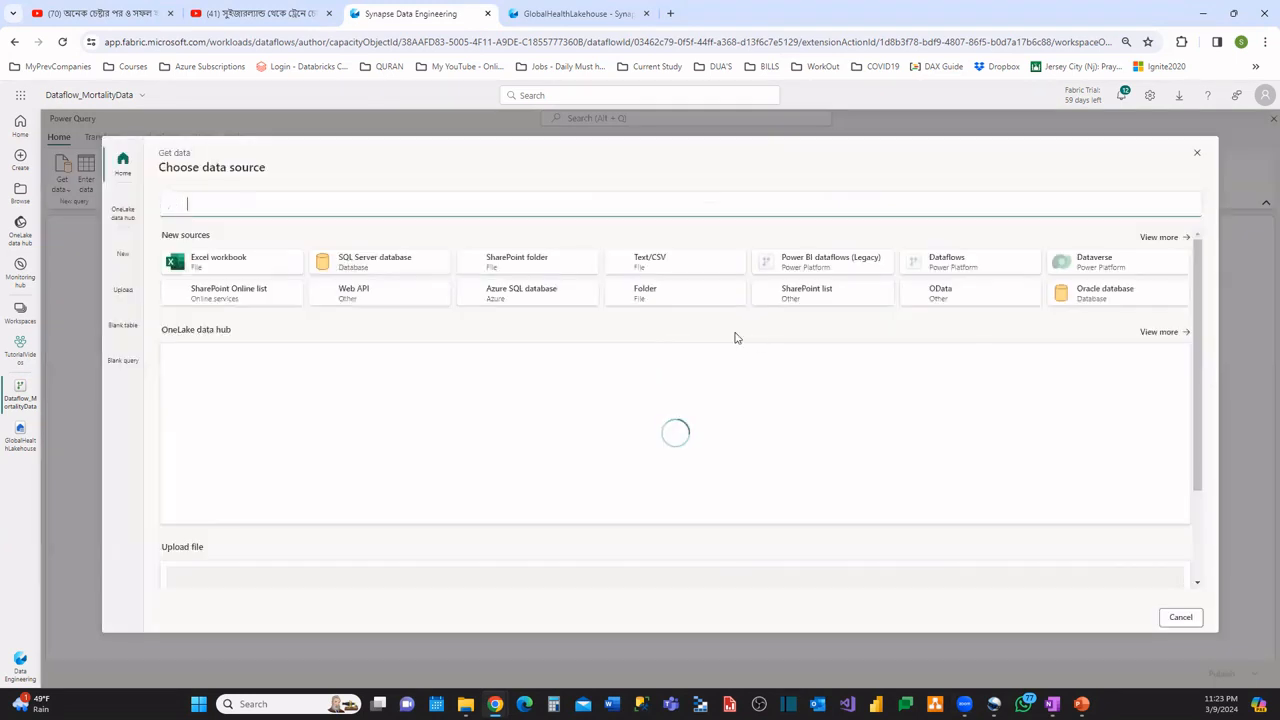
pyautogui.click(215, 207)
pyautogui.write('lakehouse')
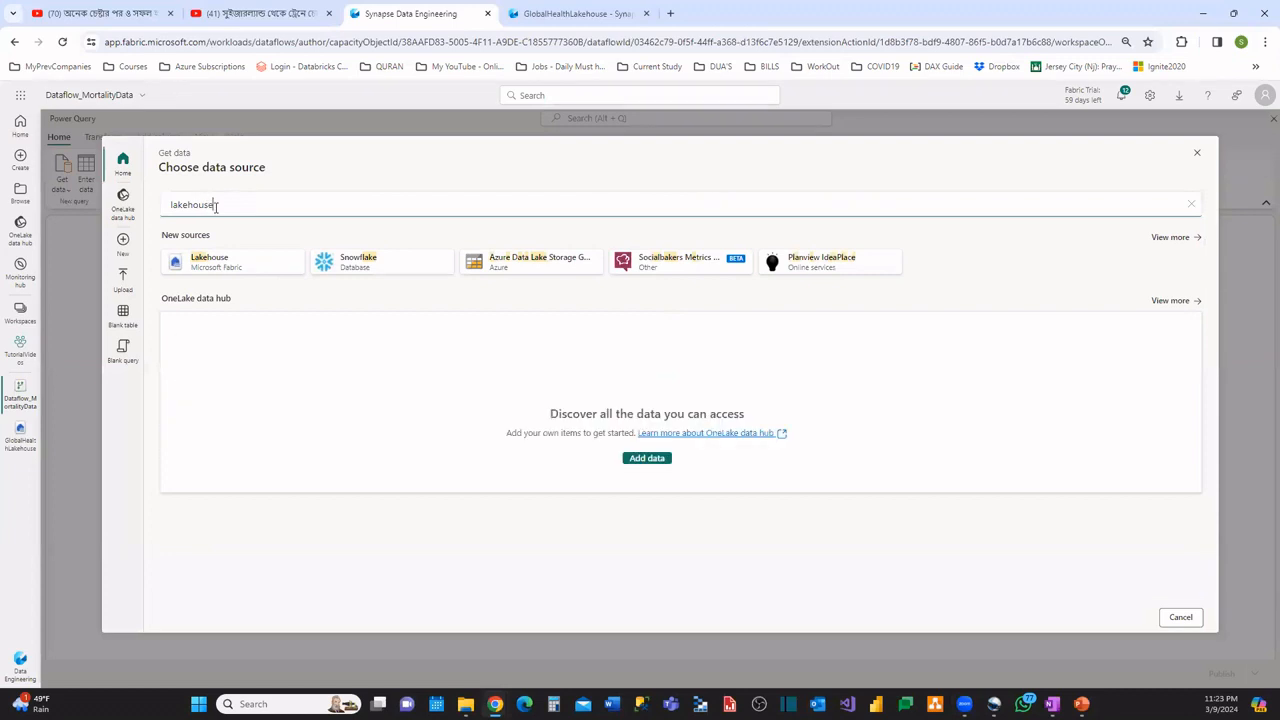
pyautogui.click(211, 267)
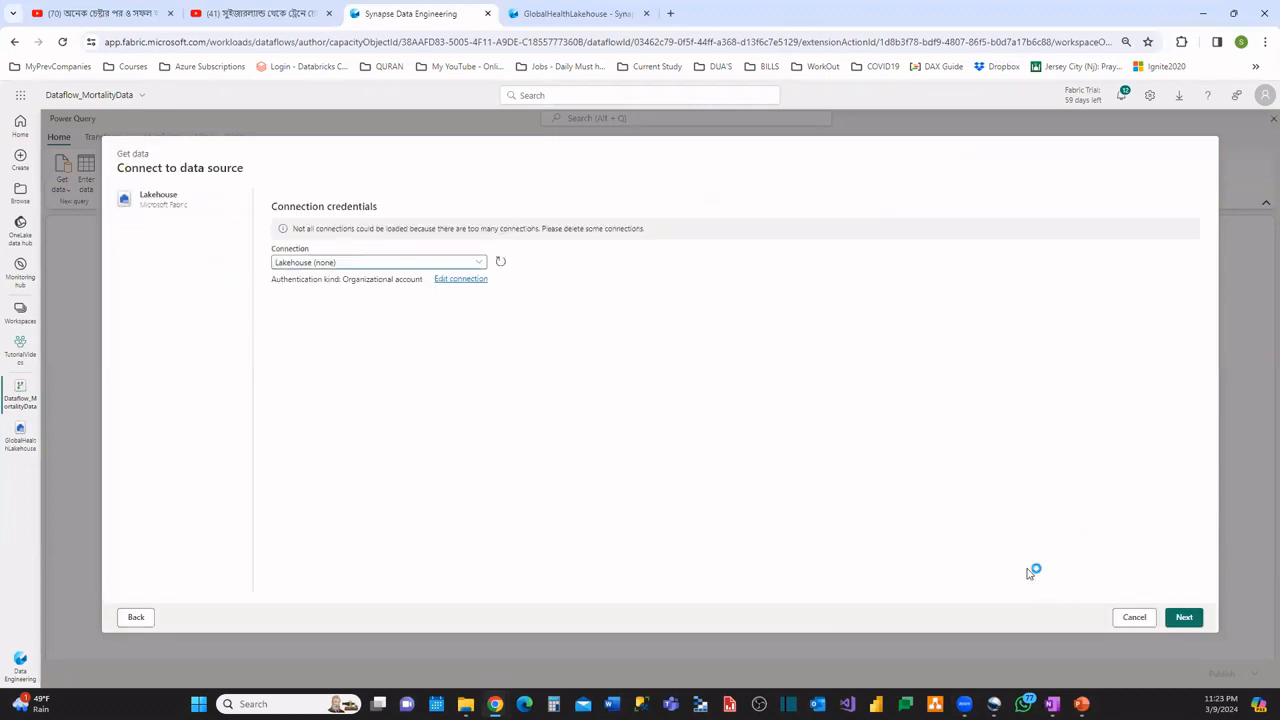
pyautogui.click(1184, 617)
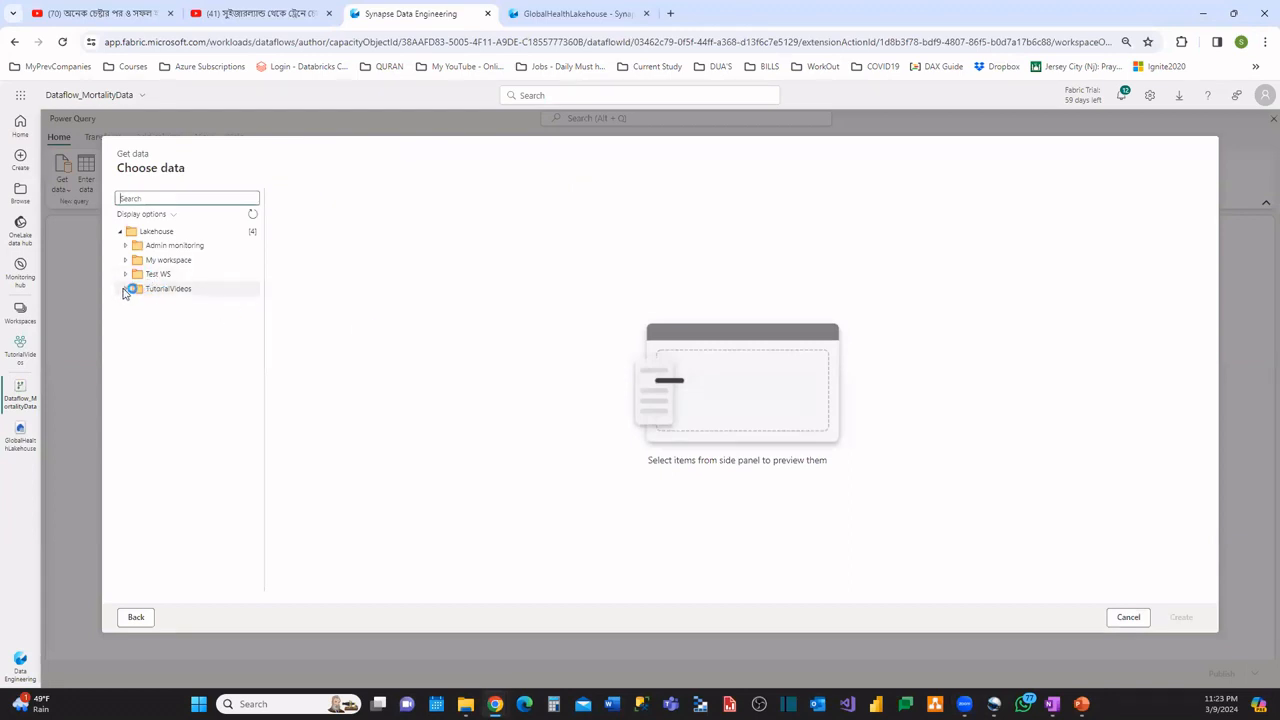
# Create queries from Countries.csv and MortalityData.csv in the Files folder of GlobalHealthLakehouse in the TutorialVideos workspace
pyautogui.click(127, 290)
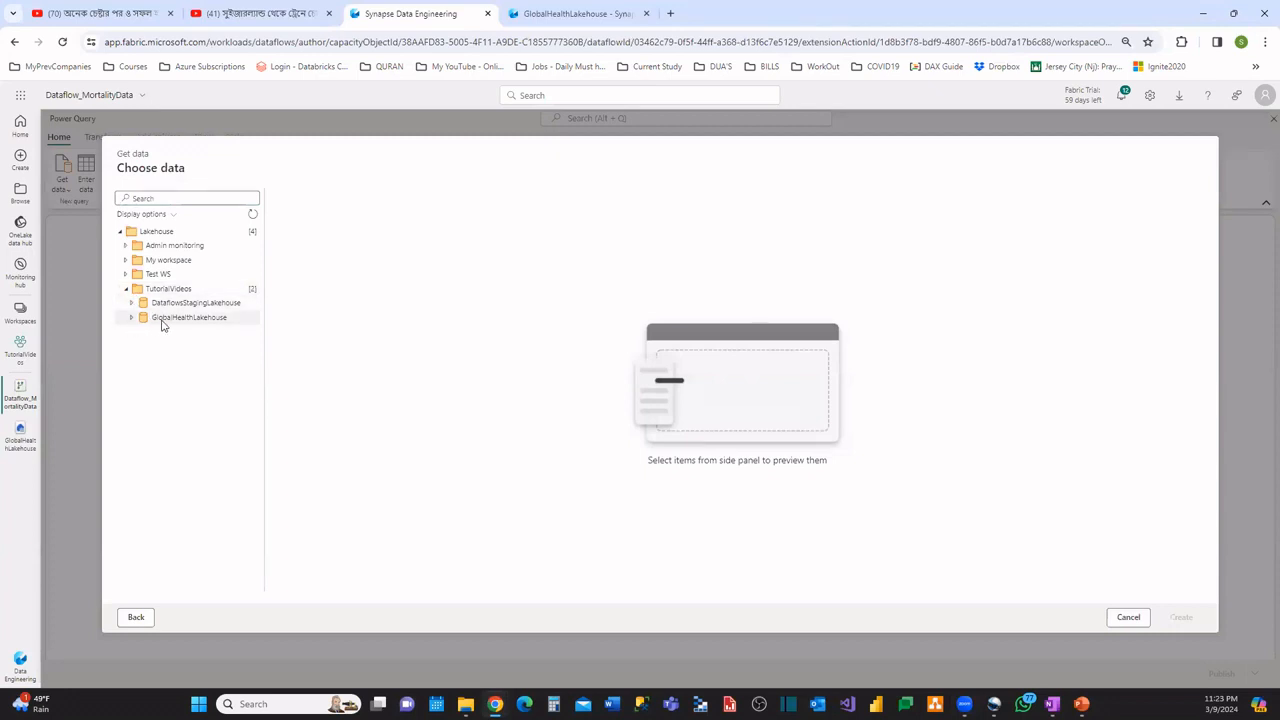
pyautogui.click(132, 318)
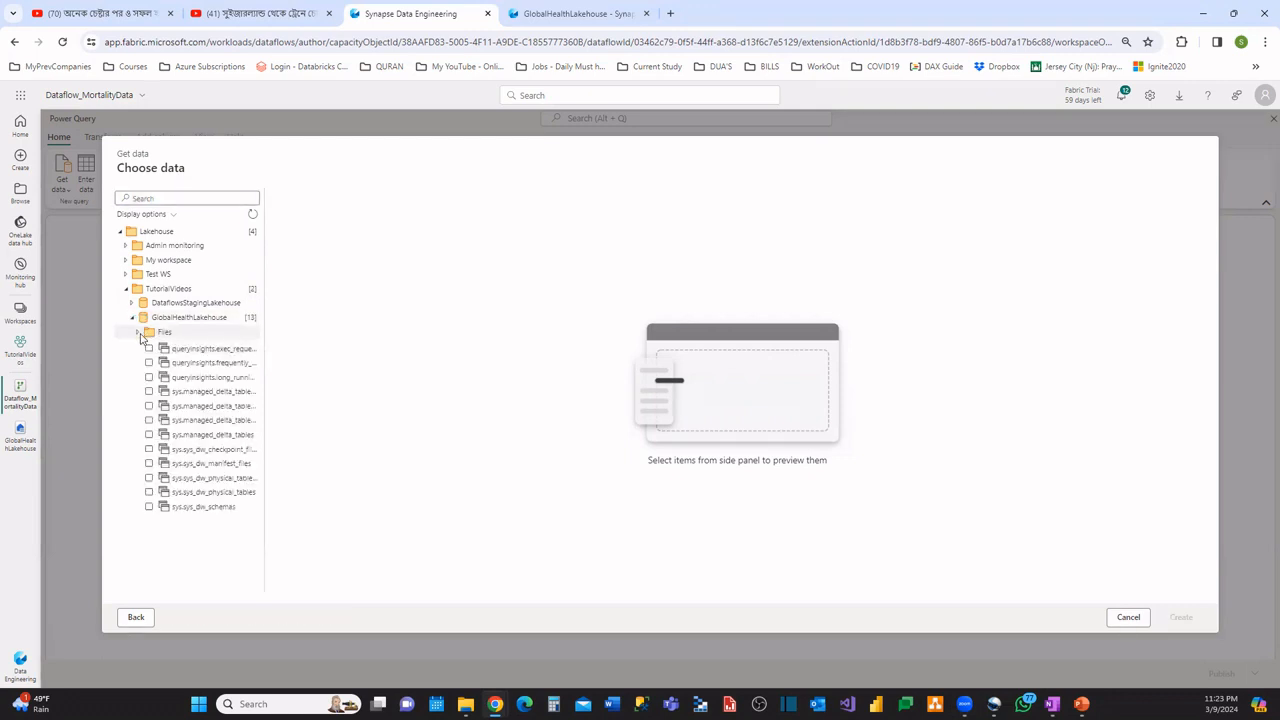
pyautogui.click(139, 334)
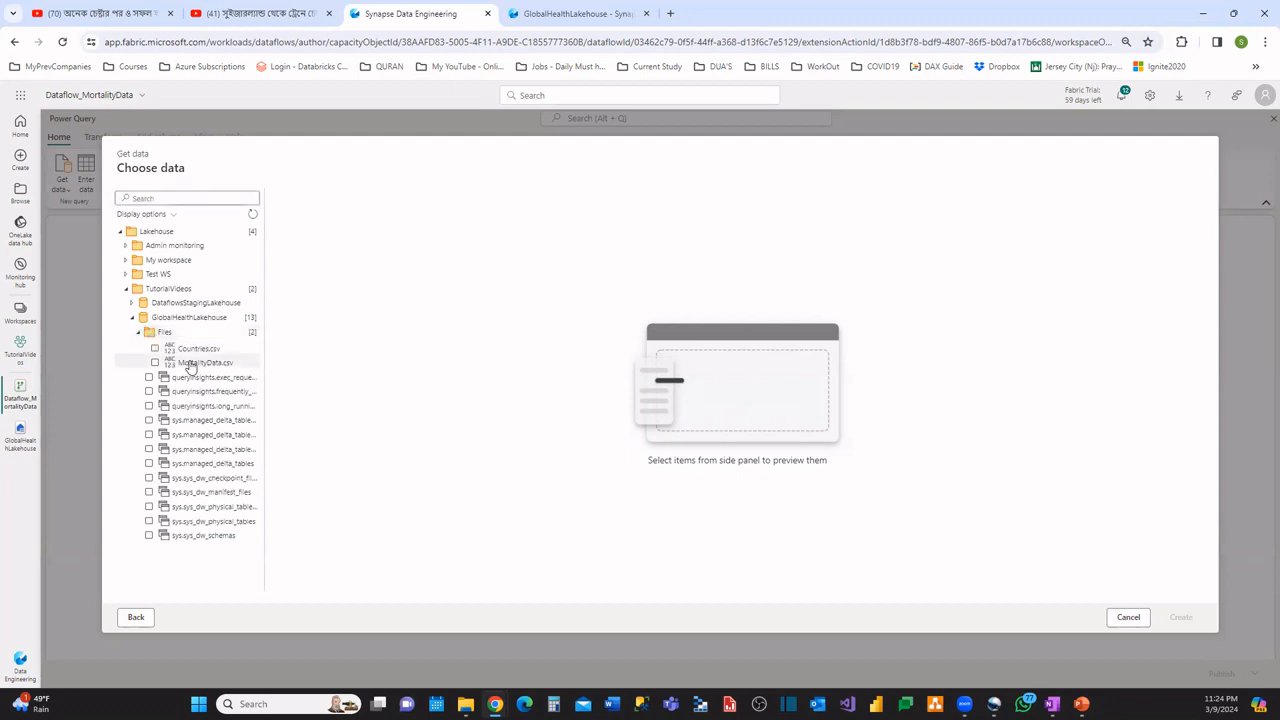
pyautogui.click(155, 350)
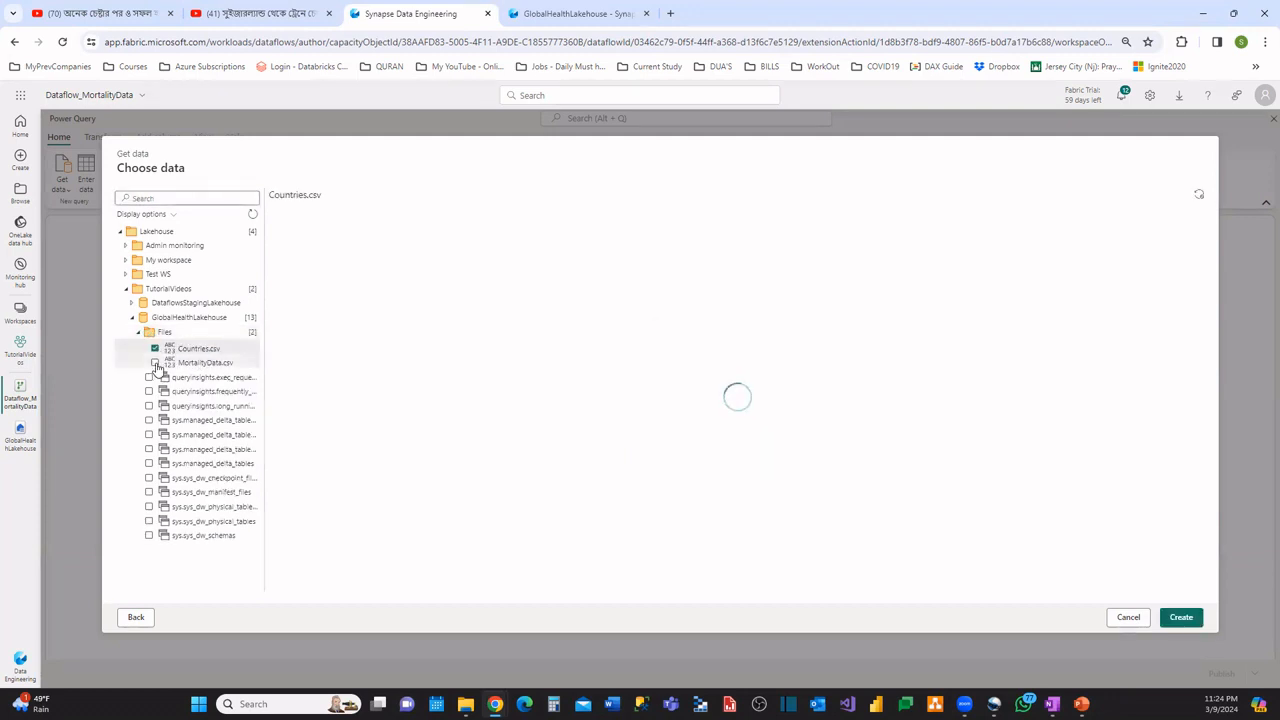
pyautogui.click(155, 363)
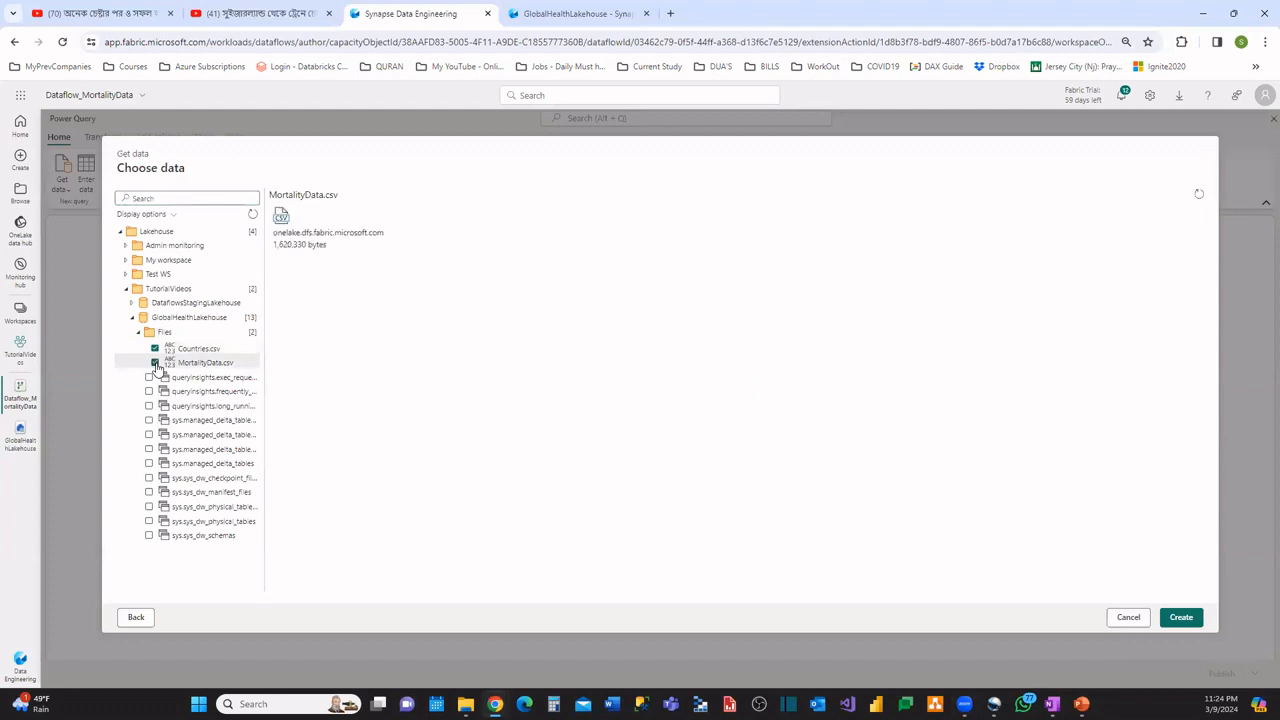
pyautogui.click(1180, 619)
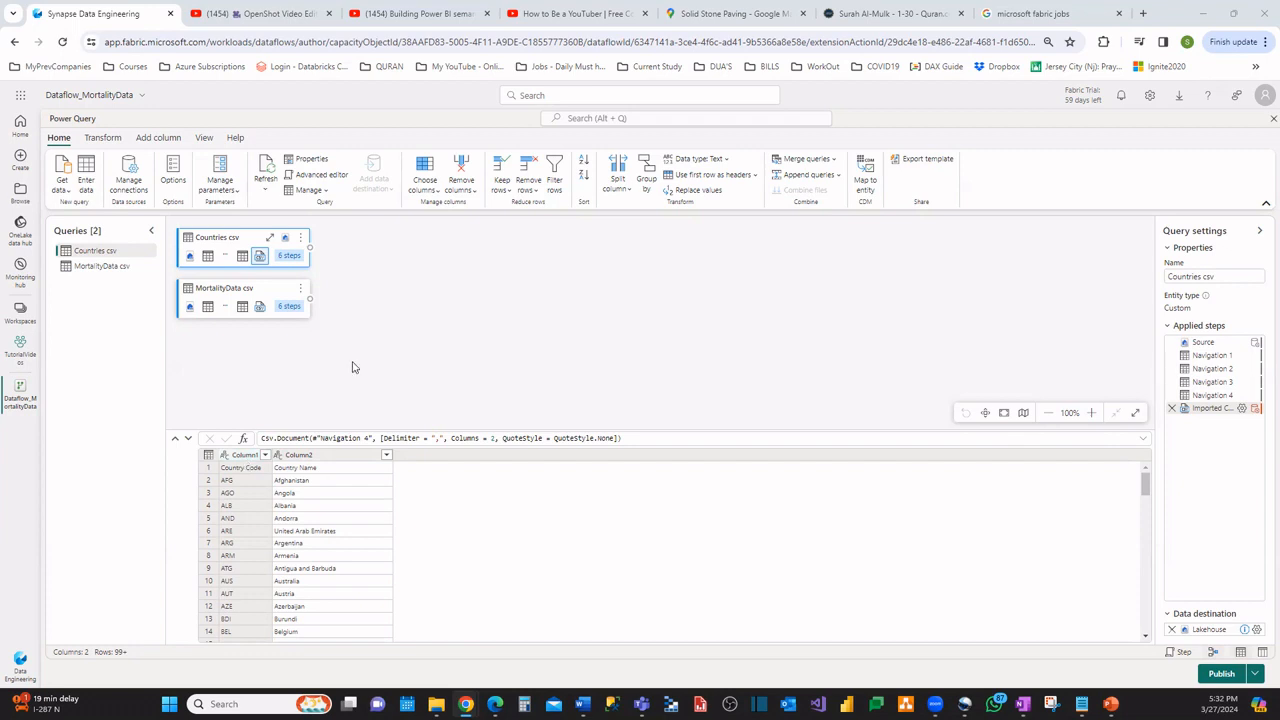
# Promote the first row to column headers in both the Countries csv and MortalityData csv queries
pyautogui.click(757, 176)
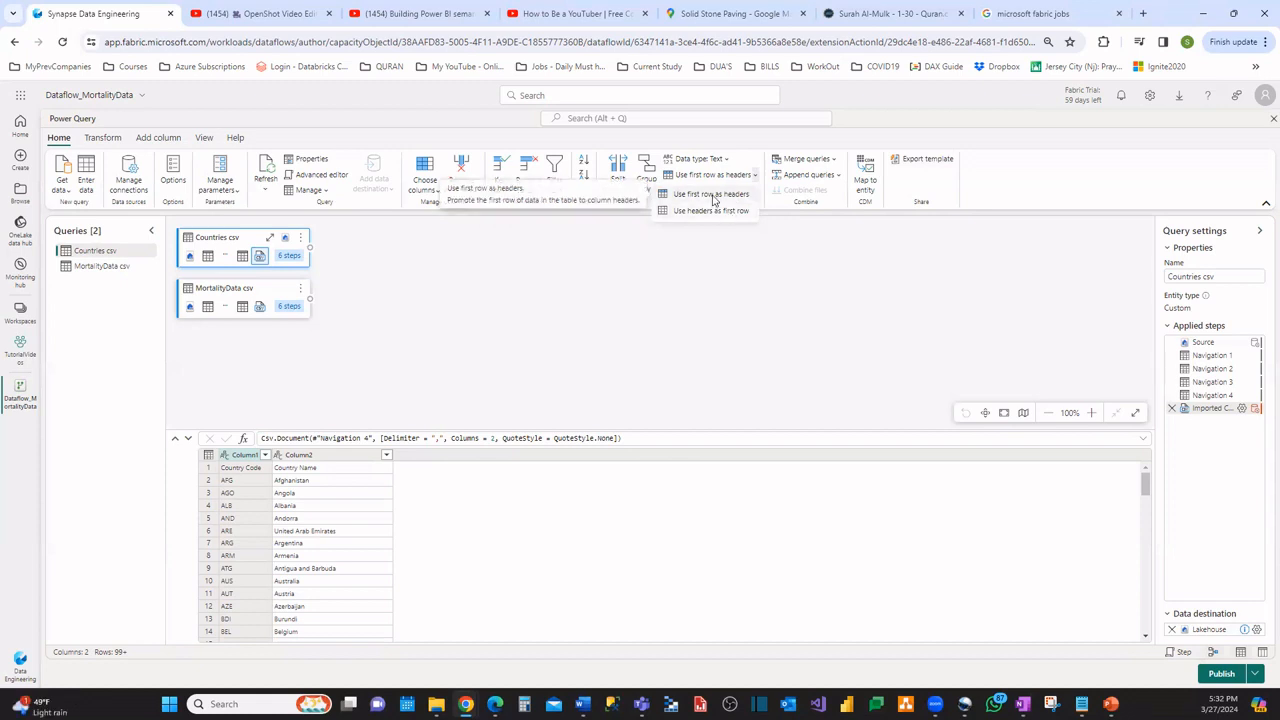
pyautogui.click(710, 193)
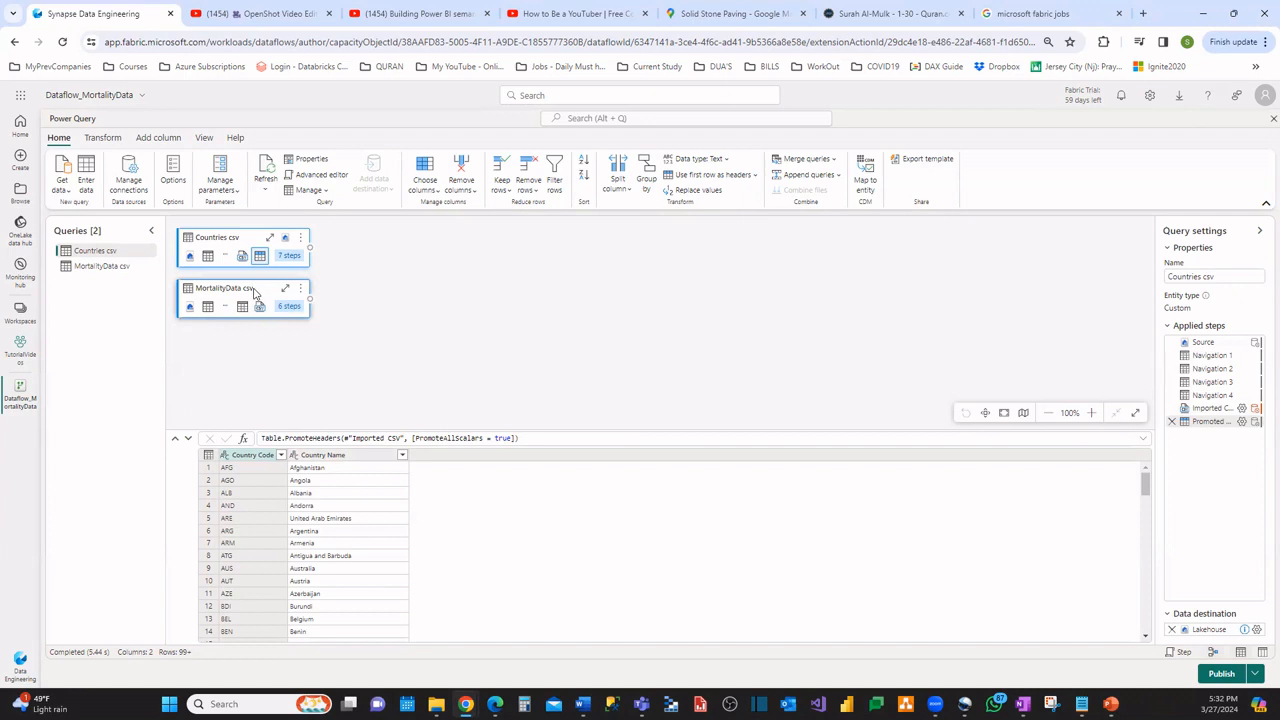
pyautogui.click(226, 295)
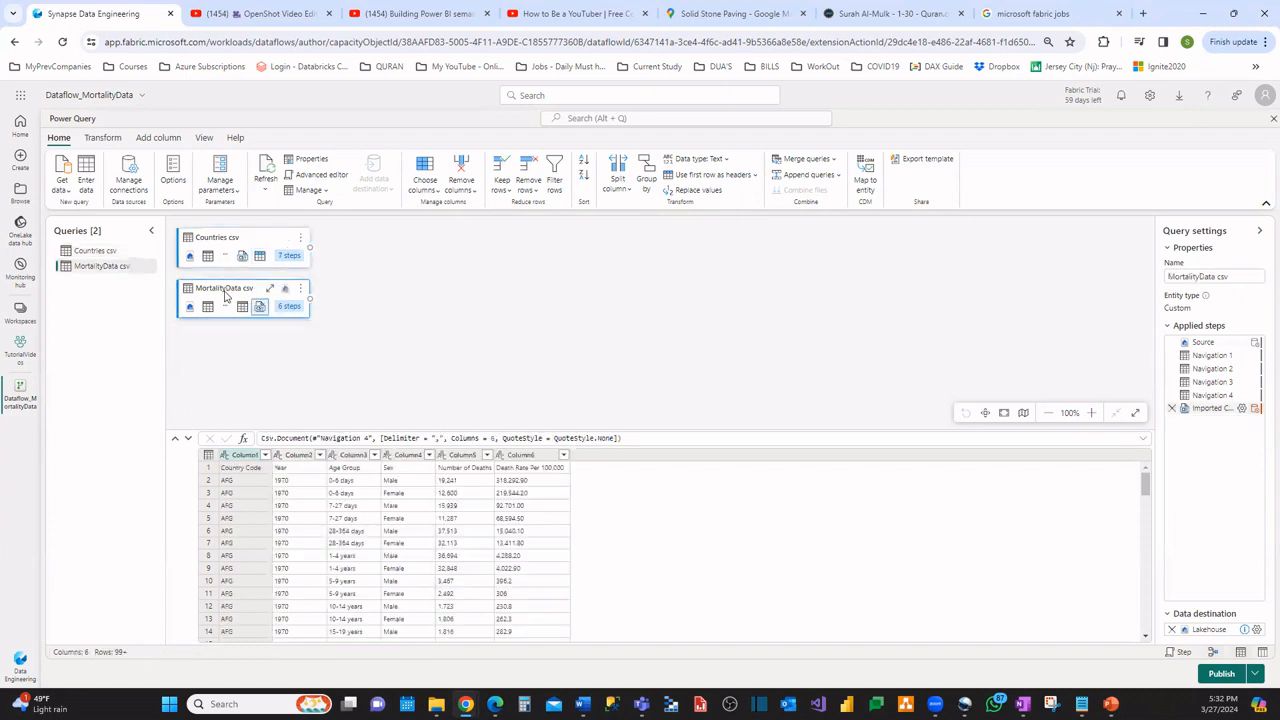
pyautogui.click(755, 176)
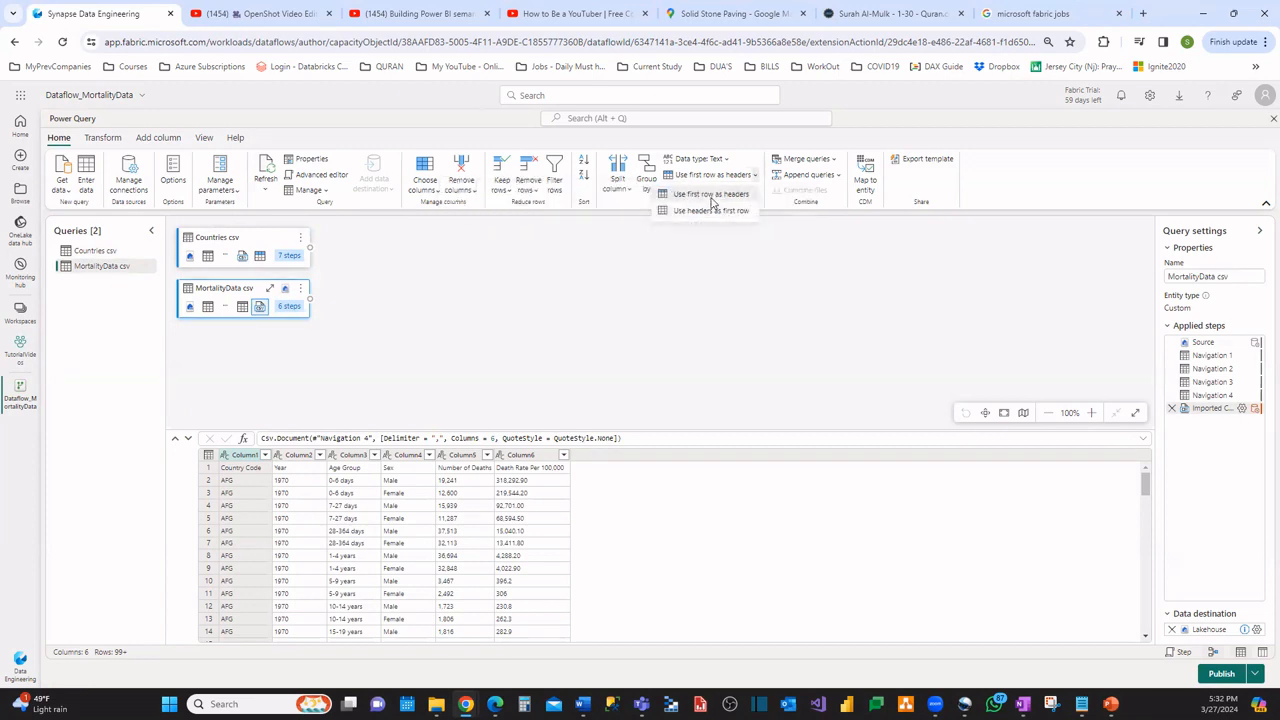
pyautogui.click(711, 195)
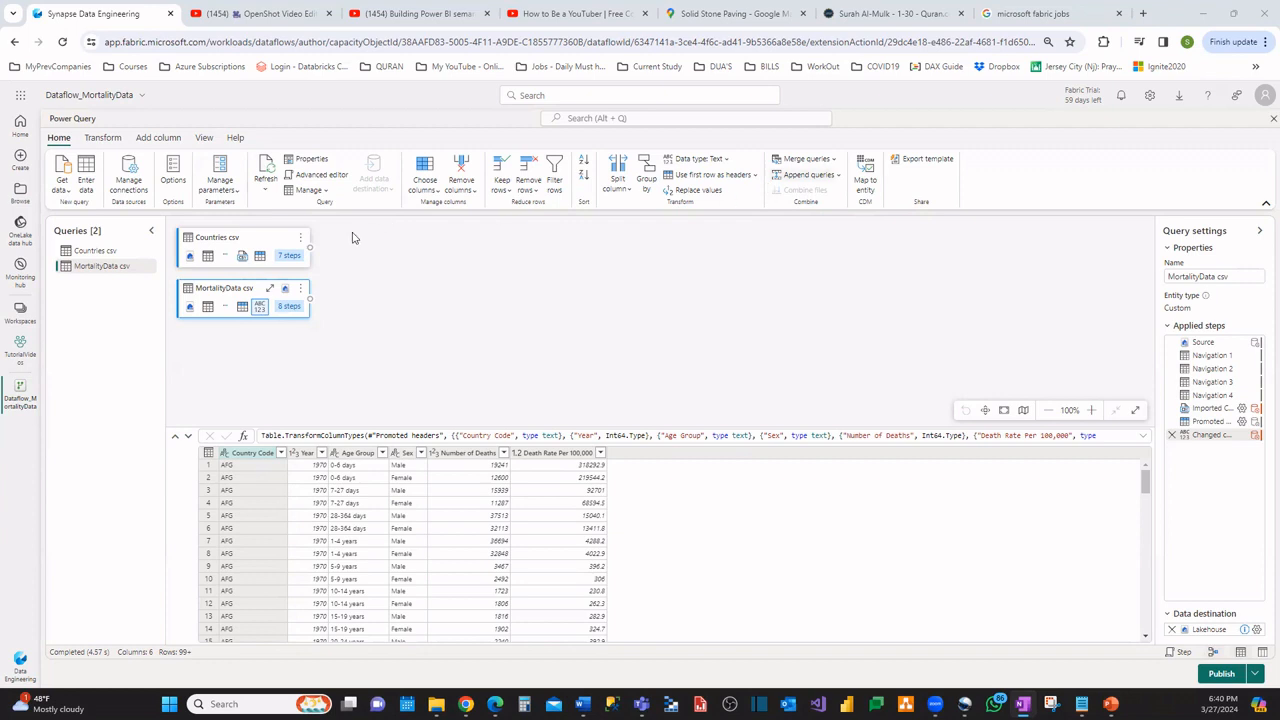
# Set up a merge as a new query with Countries csv as the left table and MortalityData csv as the right table
pyautogui.click(815, 160)
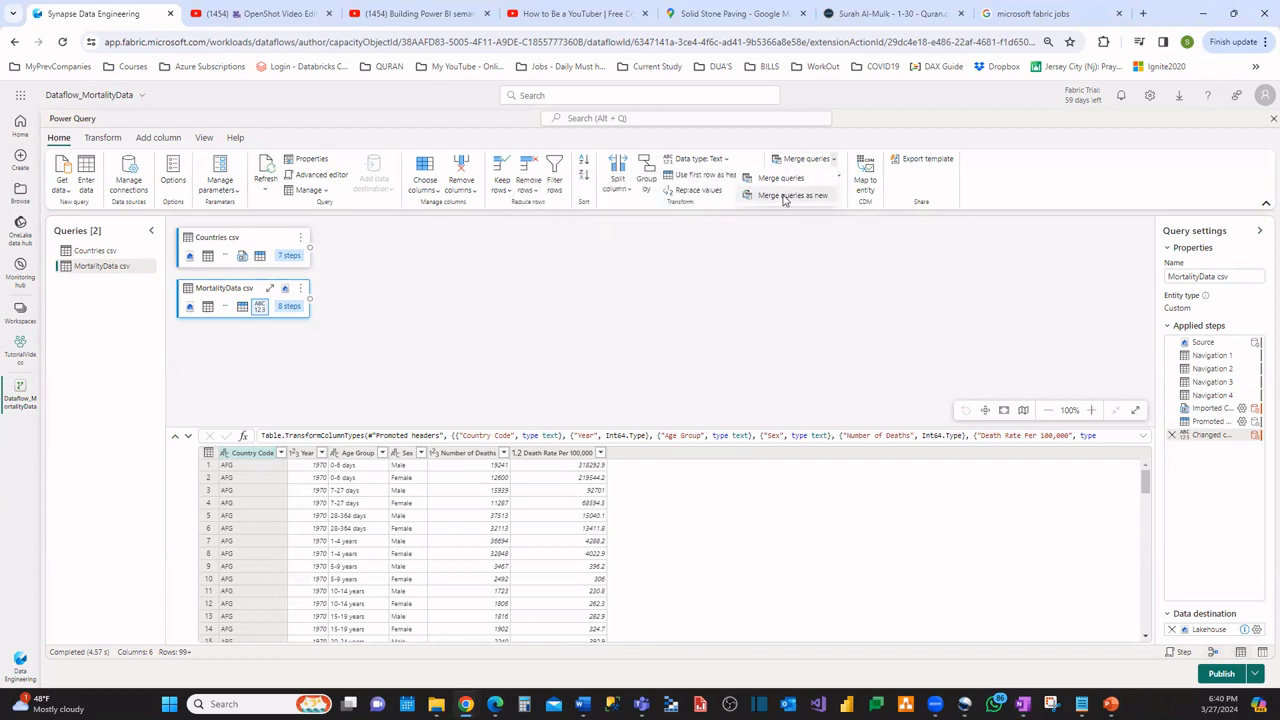
pyautogui.click(785, 196)
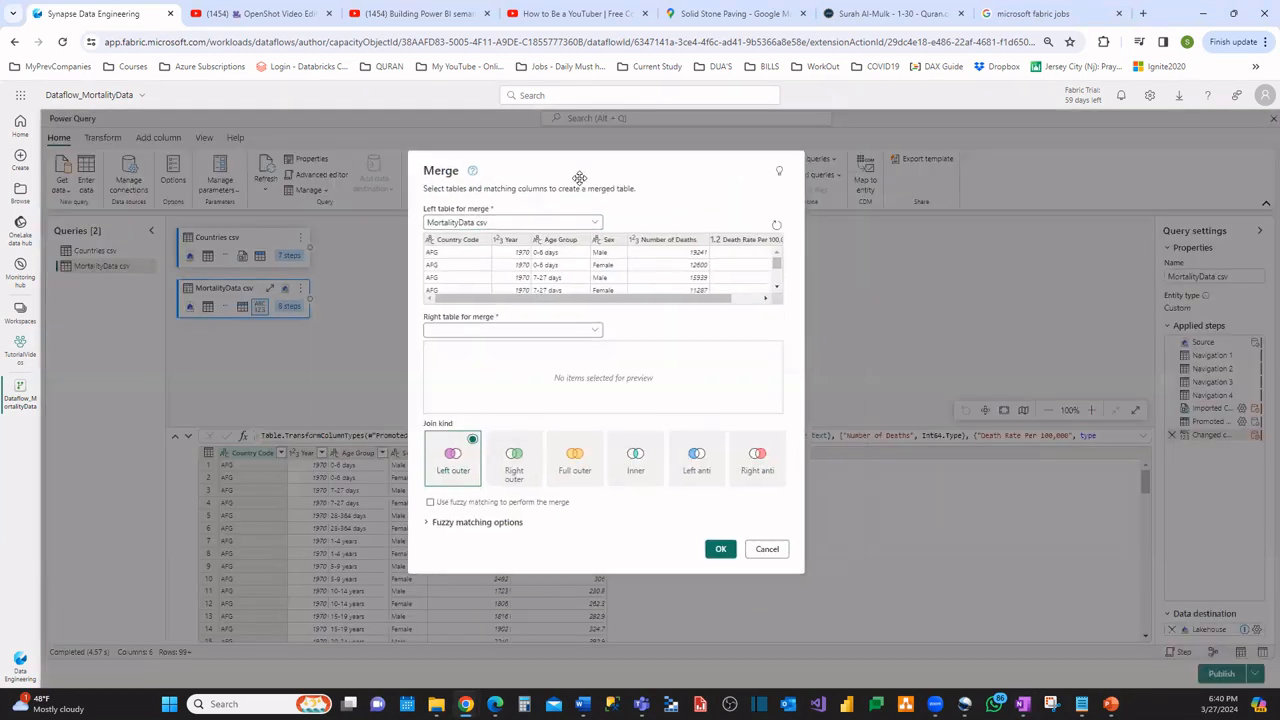
pyautogui.click(492, 224)
pyautogui.click(465, 237)
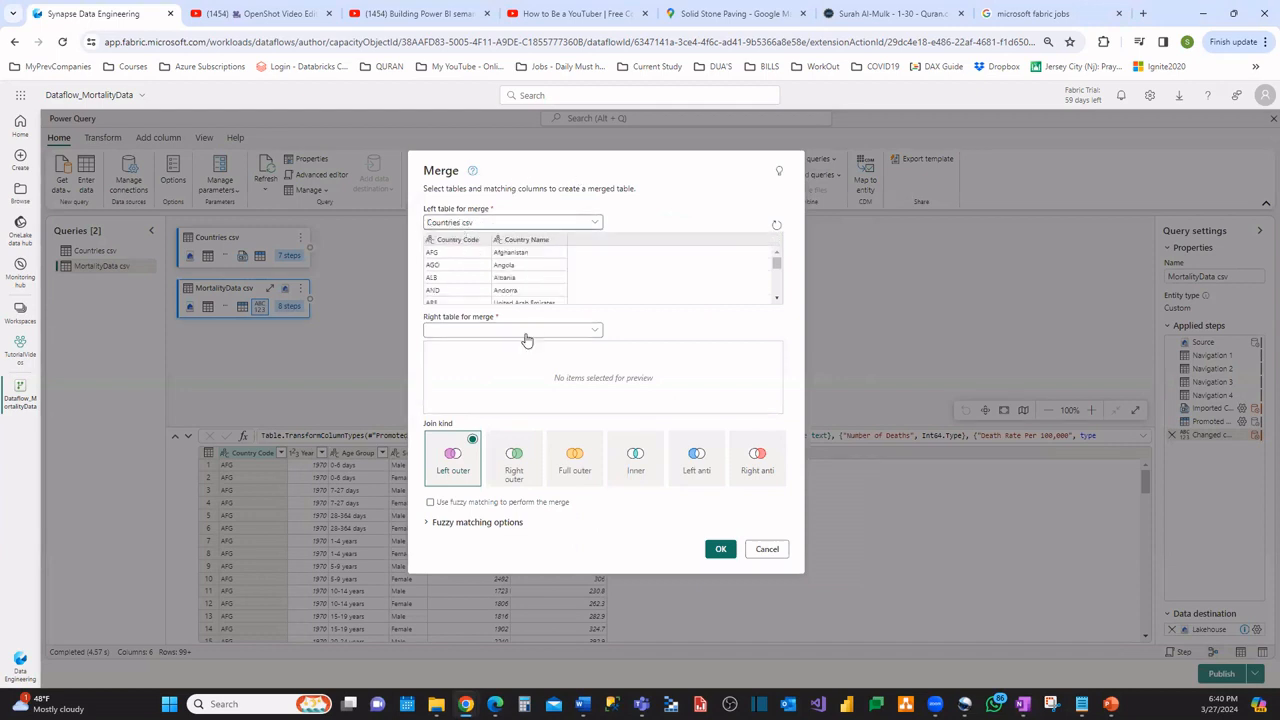
pyautogui.click(537, 332)
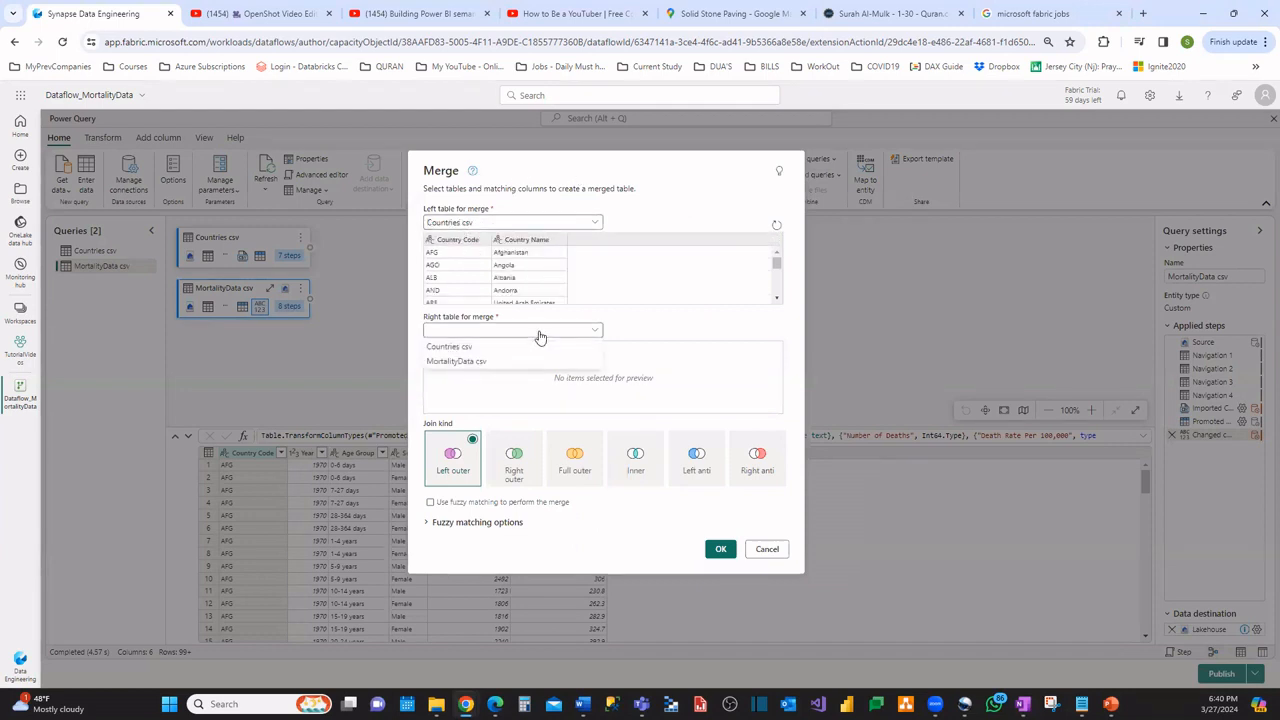
pyautogui.click(456, 362)
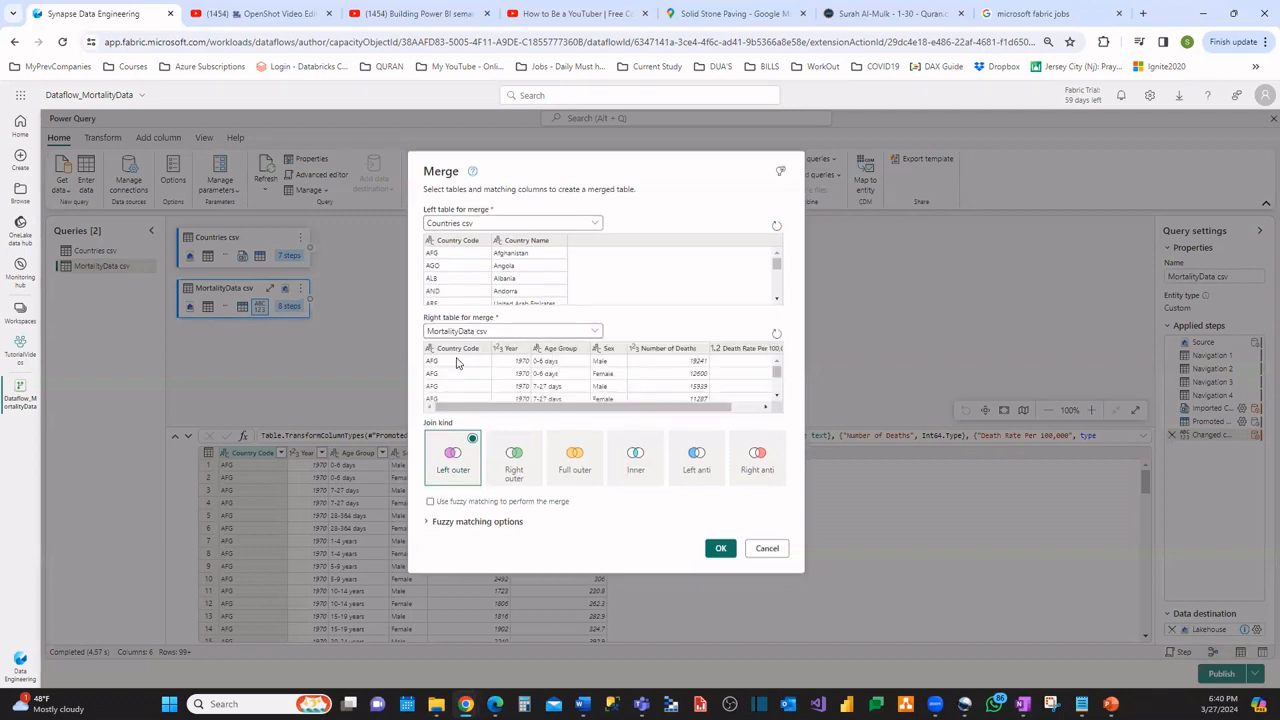
# Match both merge tables on Country Code and create the merged query with an Inner join
pyautogui.click(455, 243)
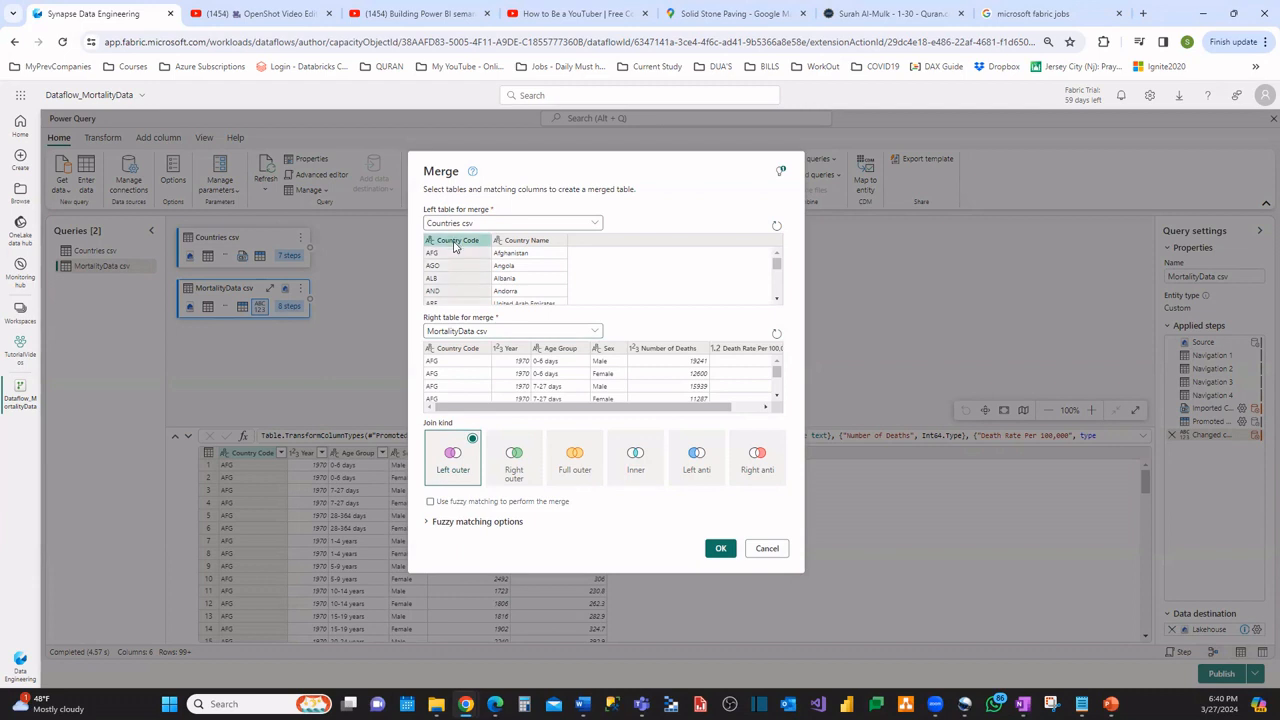
pyautogui.click(451, 356)
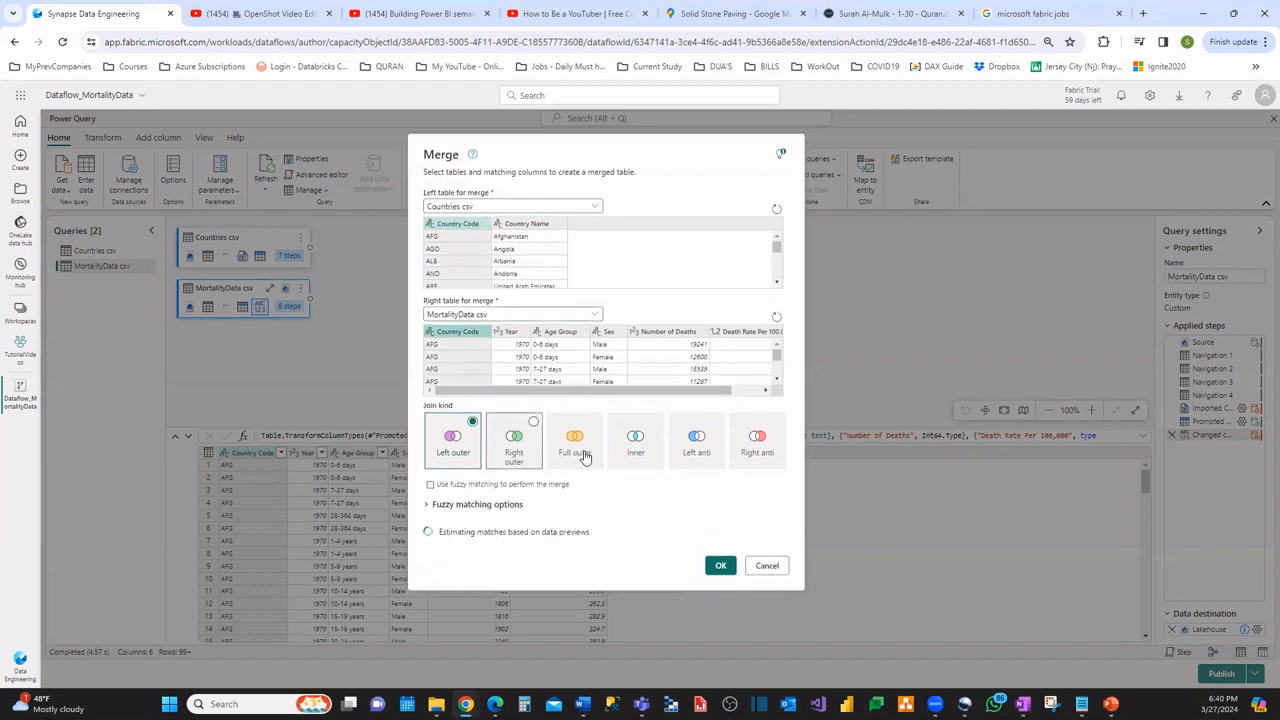
pyautogui.click(655, 424)
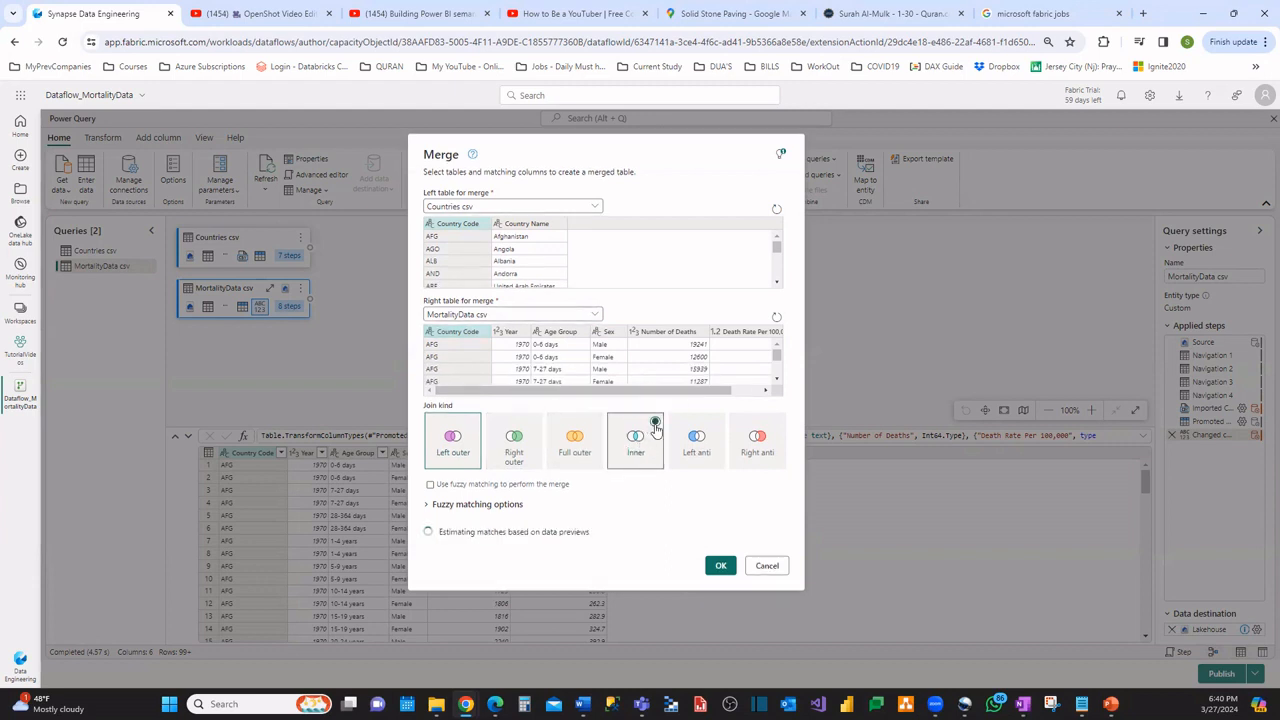
pyautogui.click(721, 566)
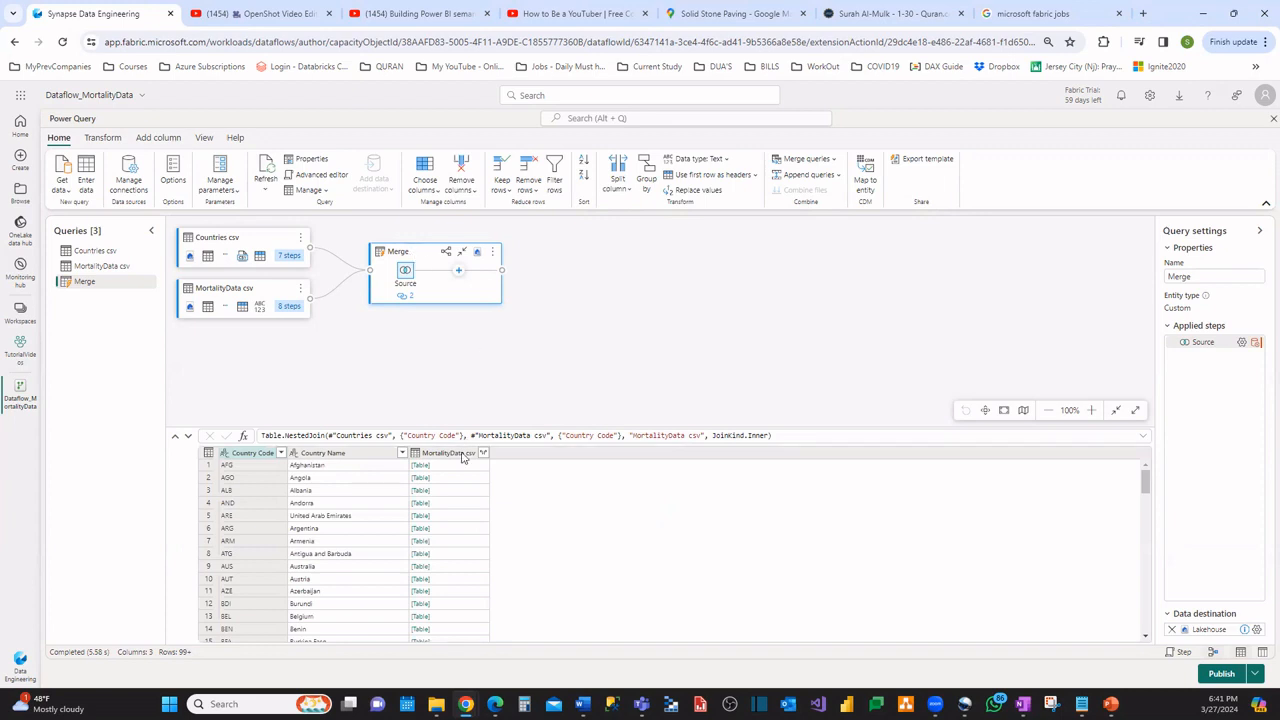
# Rename the merged query as Final_MortalityData
pyautogui.rightClick(402, 253)
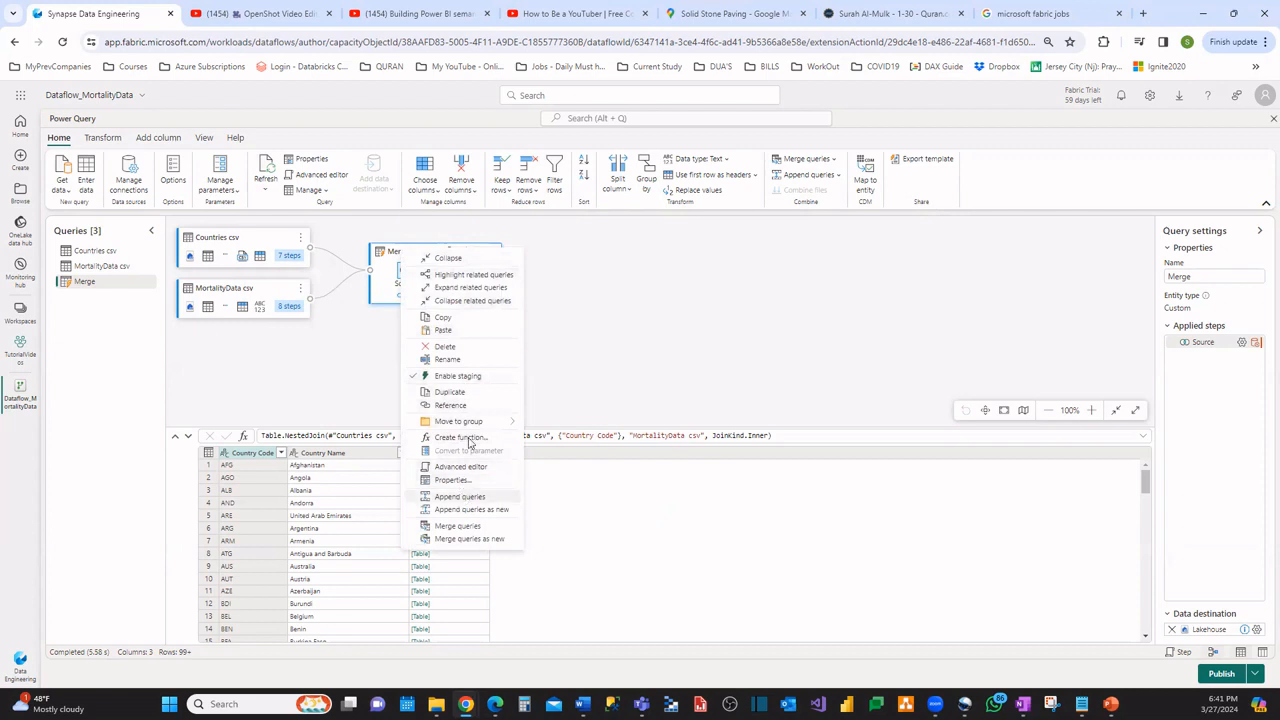
pyautogui.click(461, 361)
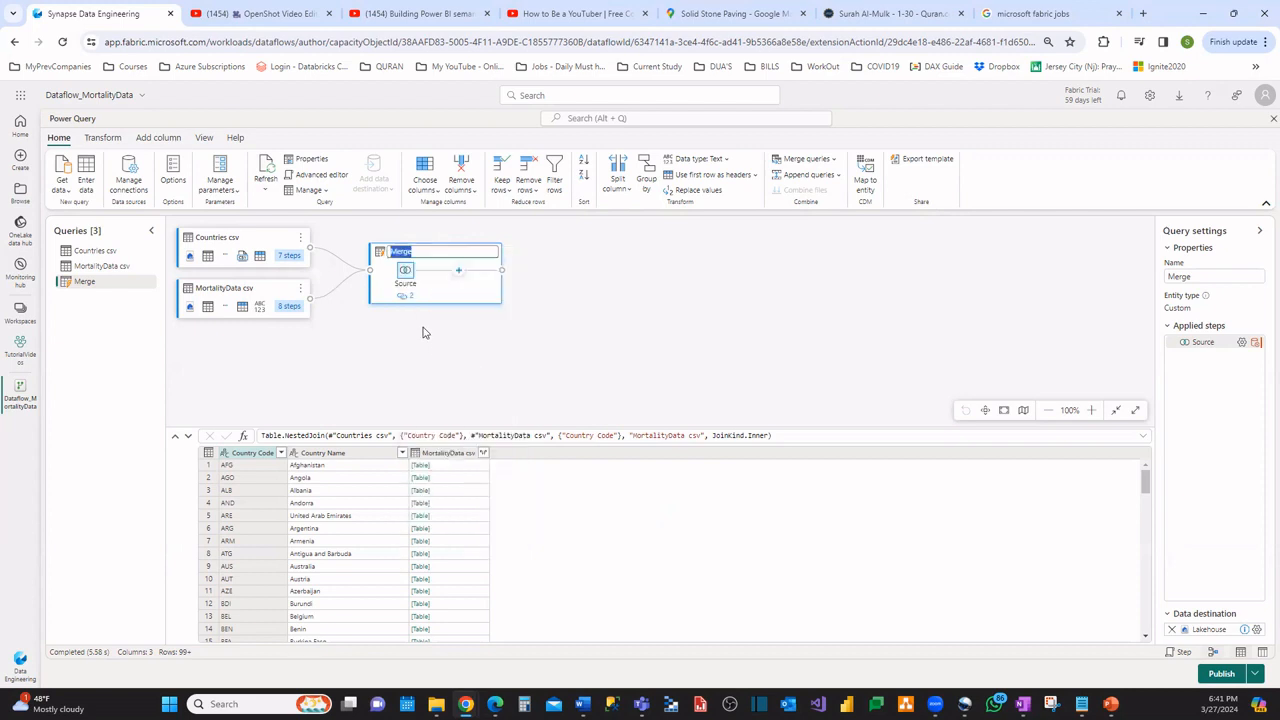
pyautogui.write('Final_MortalityData')
pyautogui.click(558, 303)
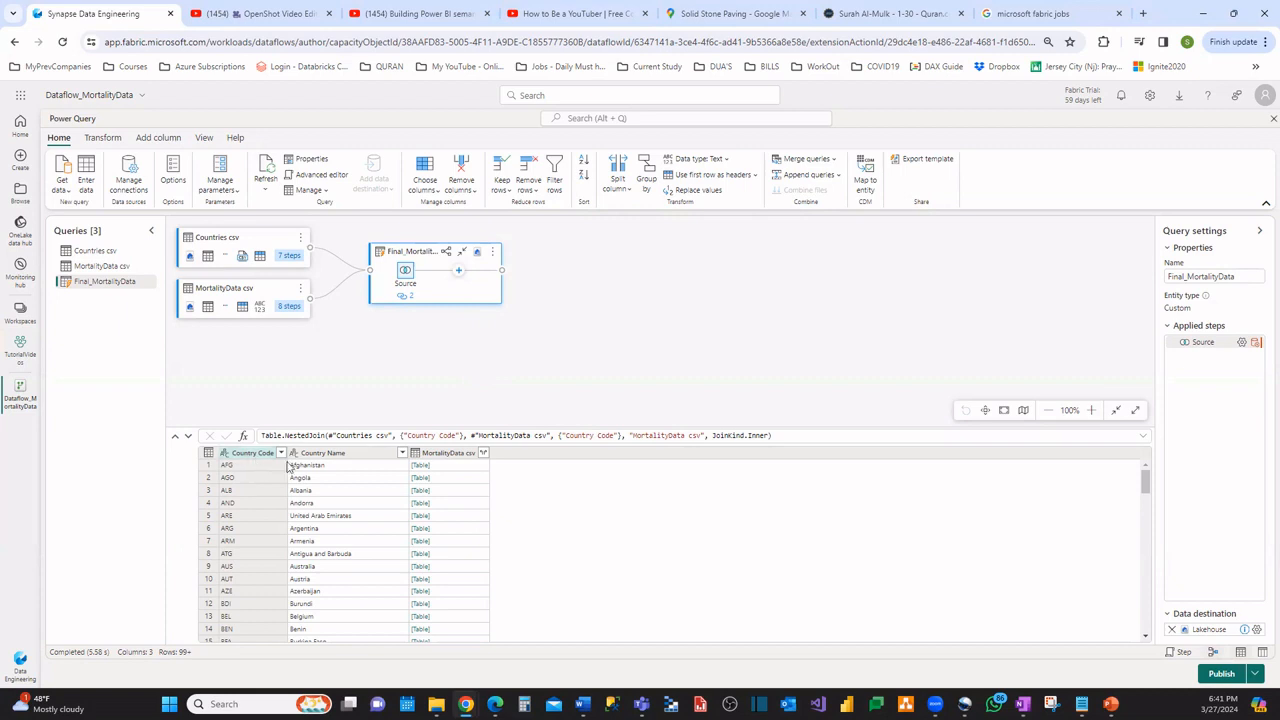
# Expand the MortalityData csv column with every field except Country Code
pyautogui.click(483, 454)
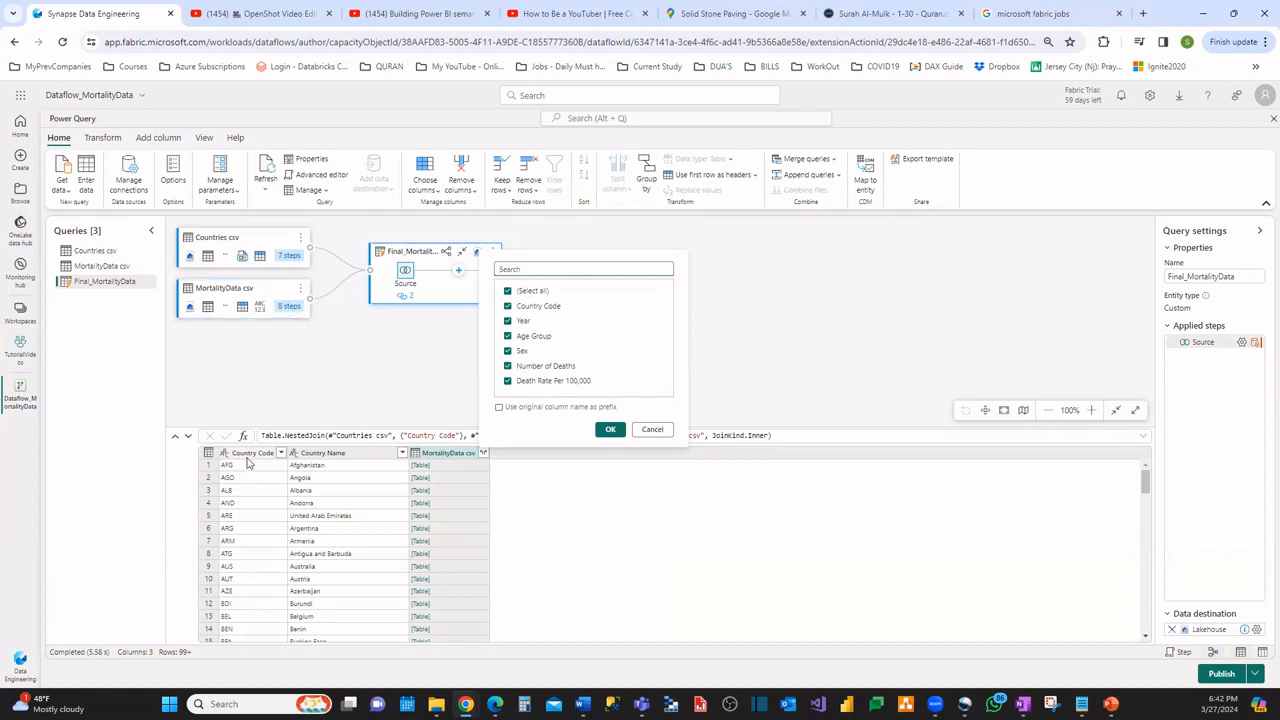
pyautogui.click(508, 306)
pyautogui.click(609, 430)
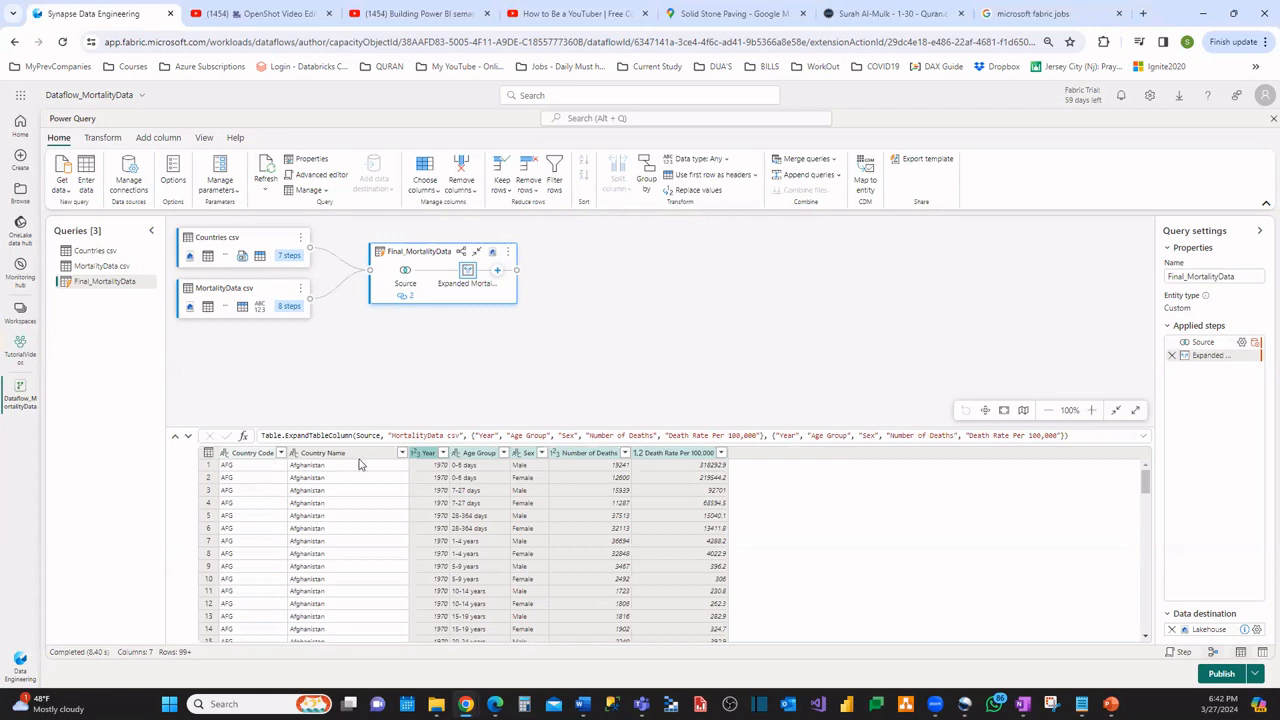
# Rename the Country Code column as CountryCode in Final_MortalityData
pyautogui.rightClick(249, 456)
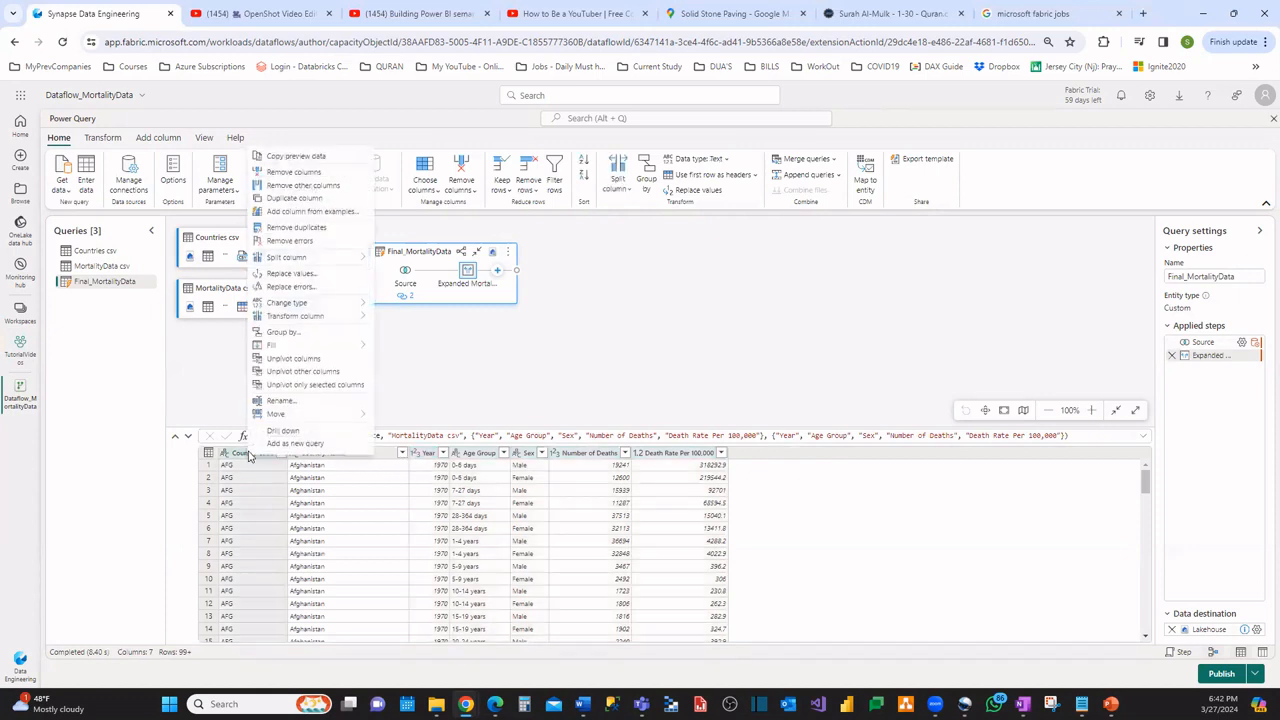
pyautogui.click(280, 400)
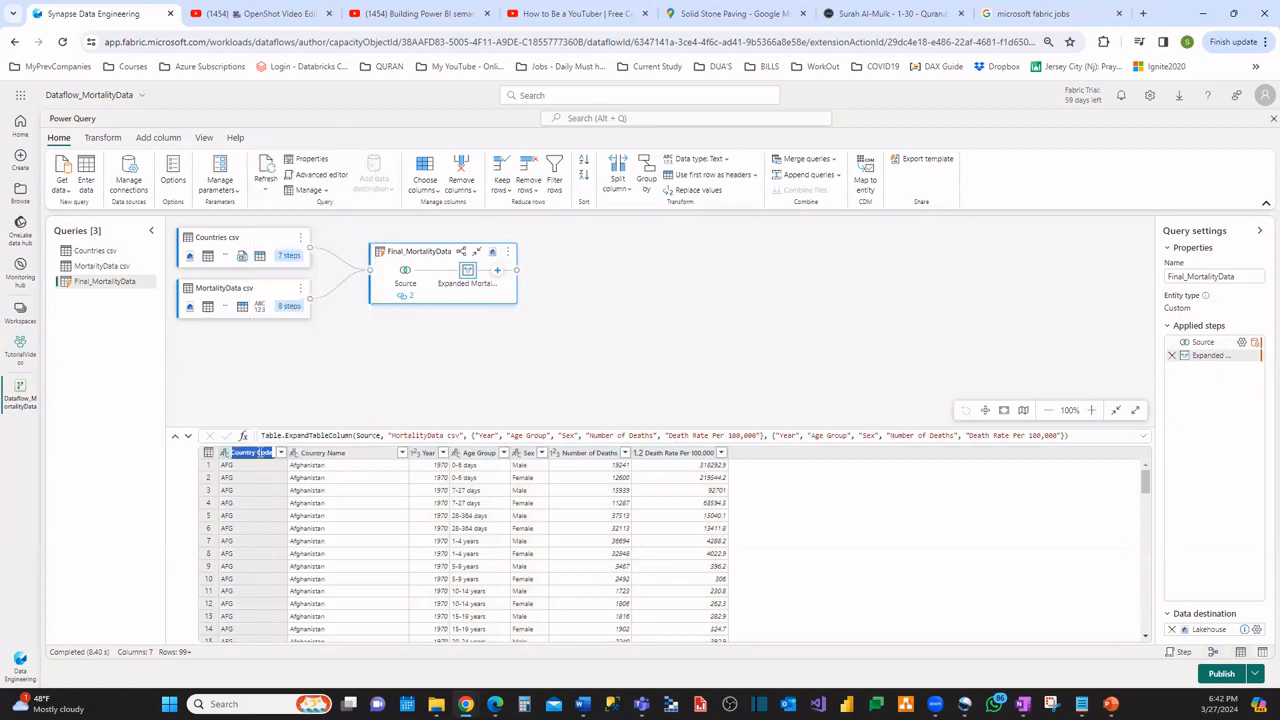
pyautogui.click(263, 453)
pyautogui.press('BackSpace')
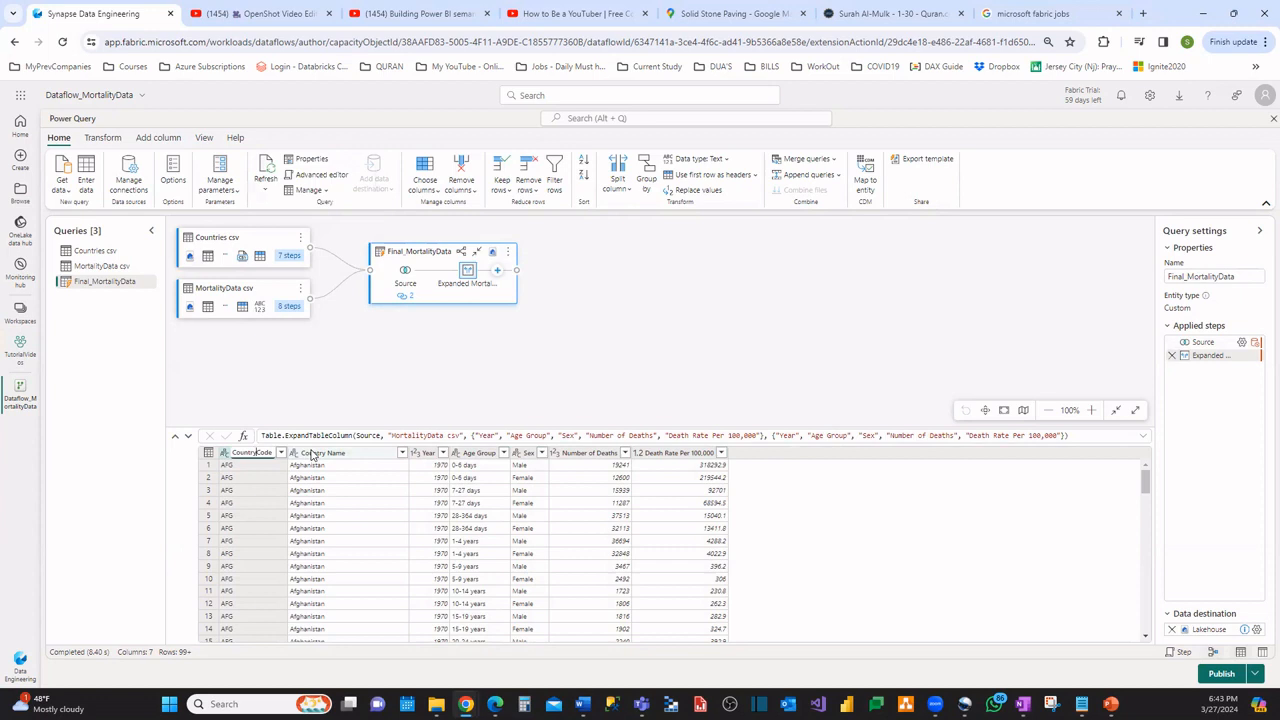
pyautogui.press('Return')
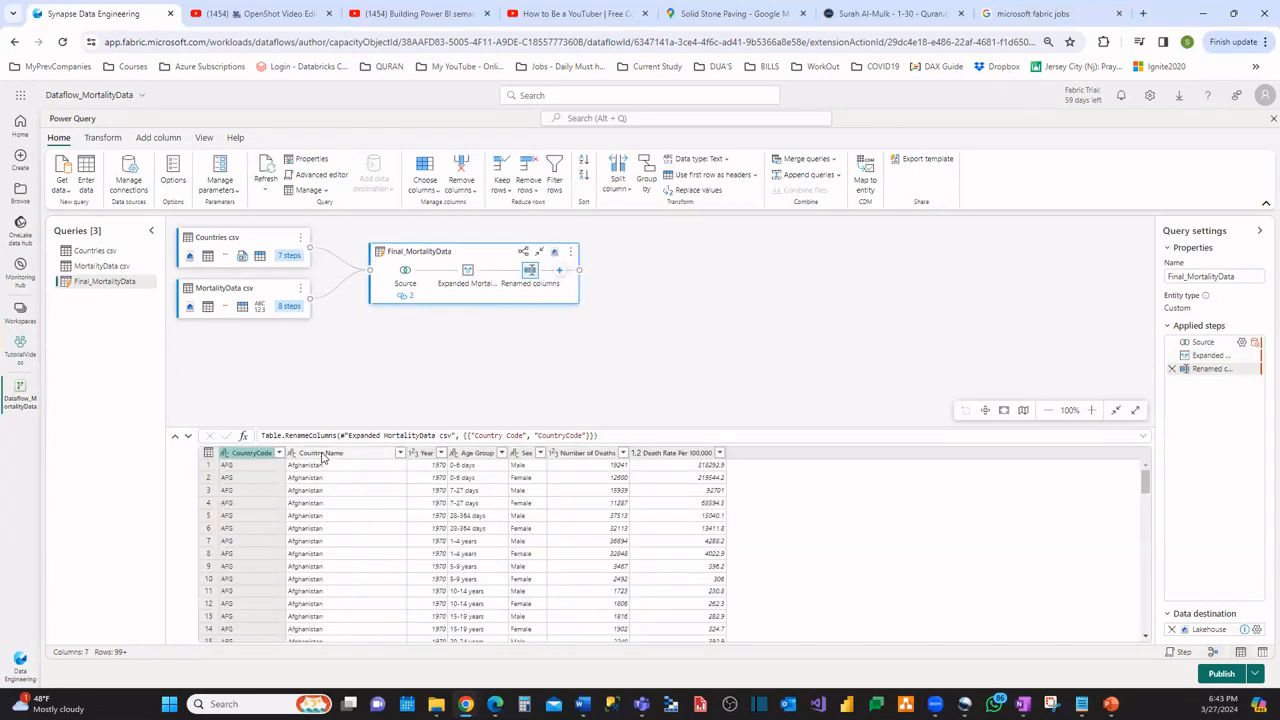
# Rename the Country Name column as CountryName in Final_MortalityData
pyautogui.rightClick(322, 456)
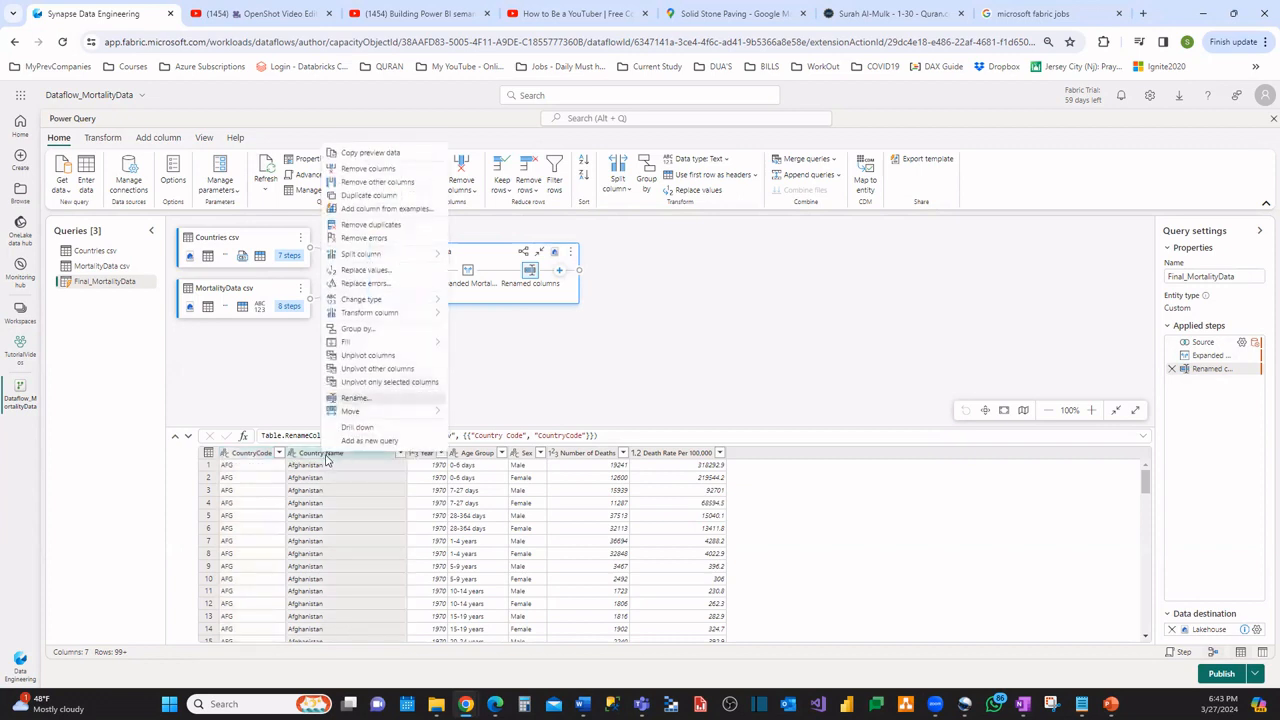
pyautogui.click(356, 398)
pyautogui.click(328, 453)
pyautogui.press('BackSpace')
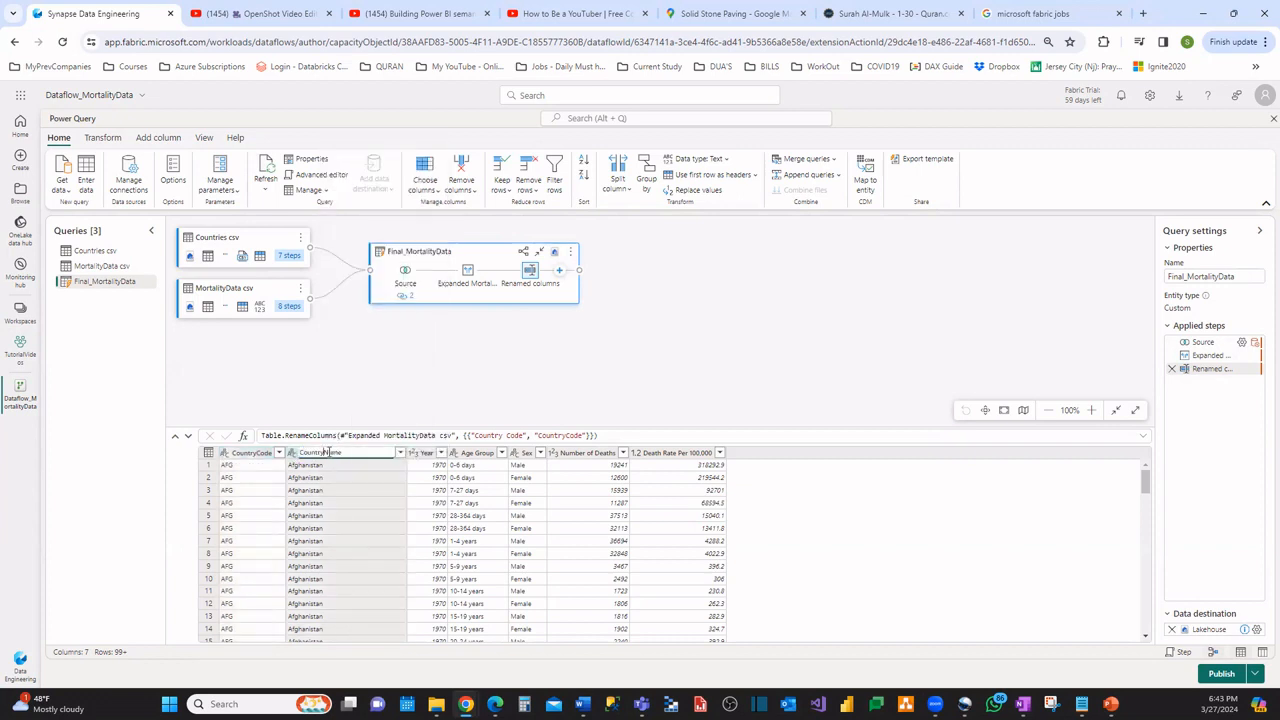
pyautogui.click(422, 455)
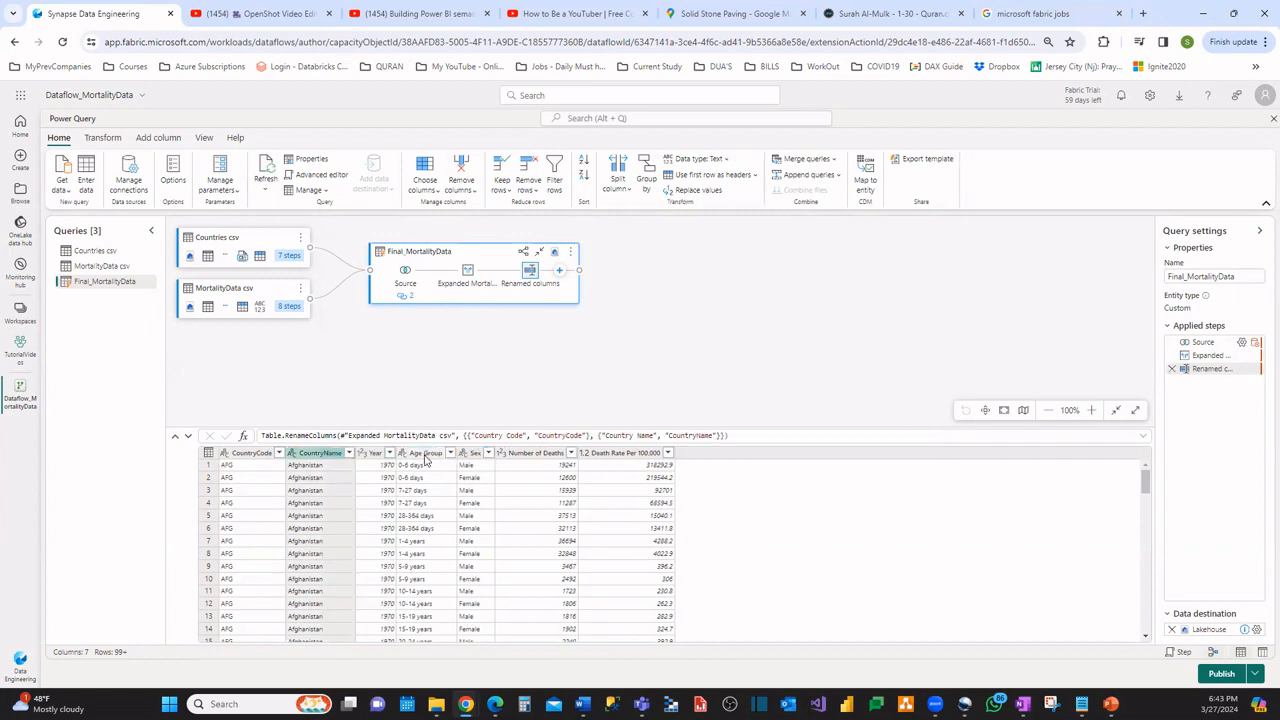
# Rename the Age Group column as AgeGroup in Final_MortalityData
pyautogui.rightClick(425, 458)
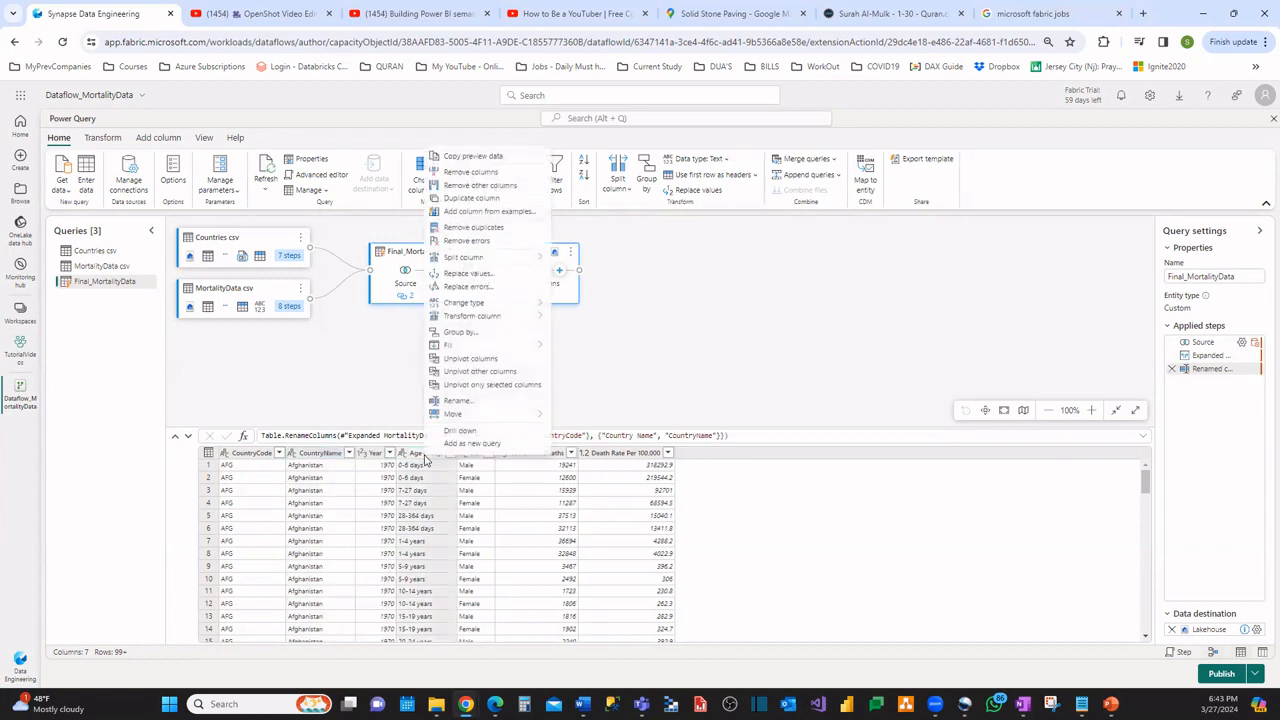
pyautogui.click(459, 401)
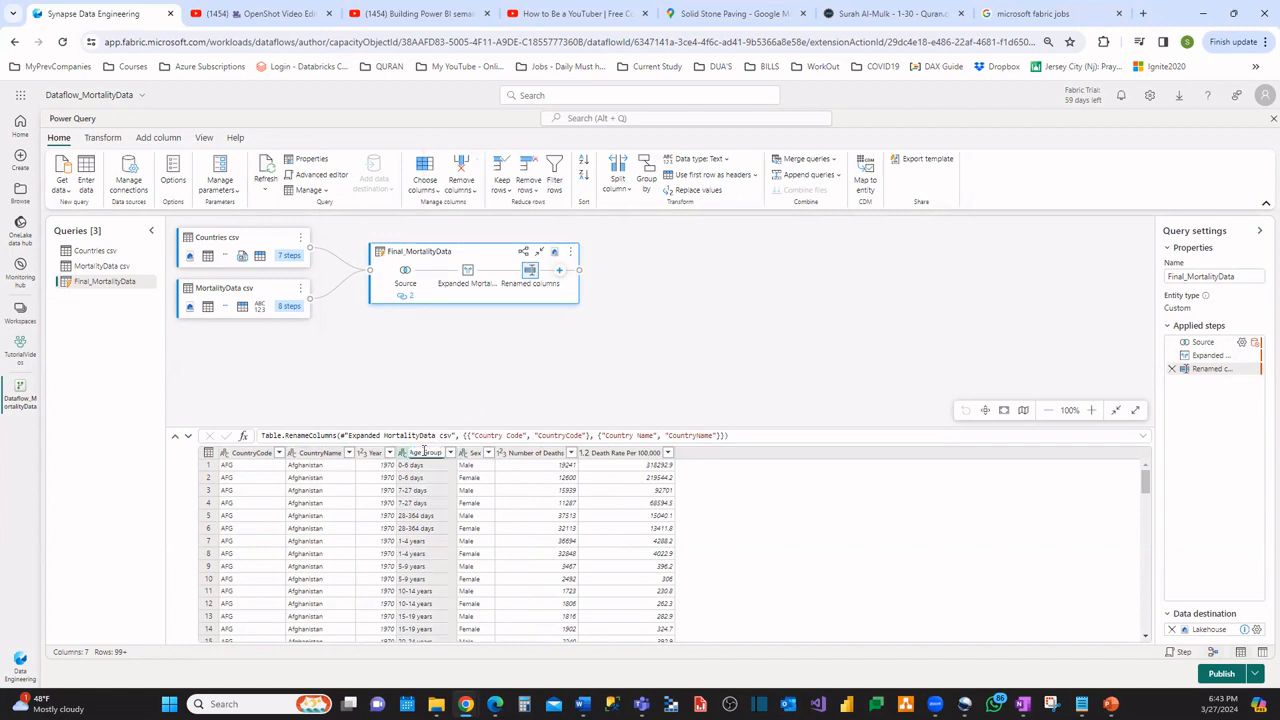
pyautogui.write('AgeGroup')
pyautogui.press('Return')
# Rename the Number of Deaths column as NumberOfDeaths in Final_MortalityData
pyautogui.click(532, 454)
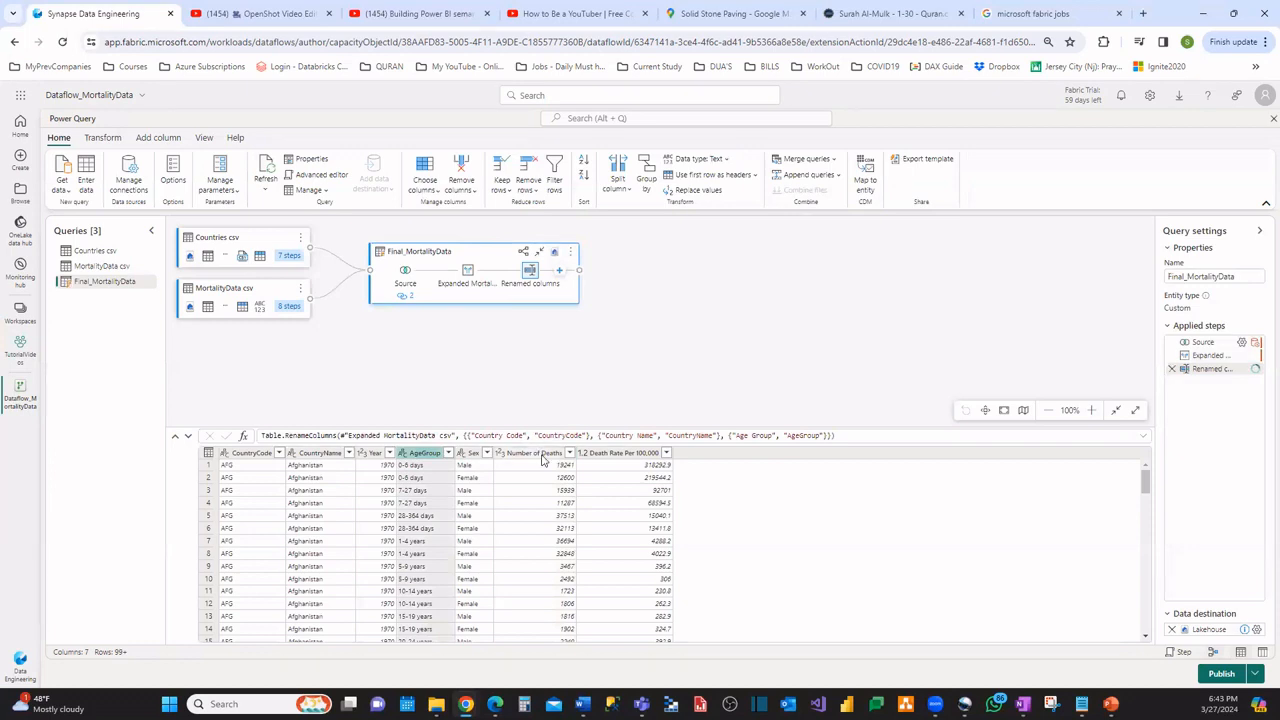
pyautogui.rightClick(542, 458)
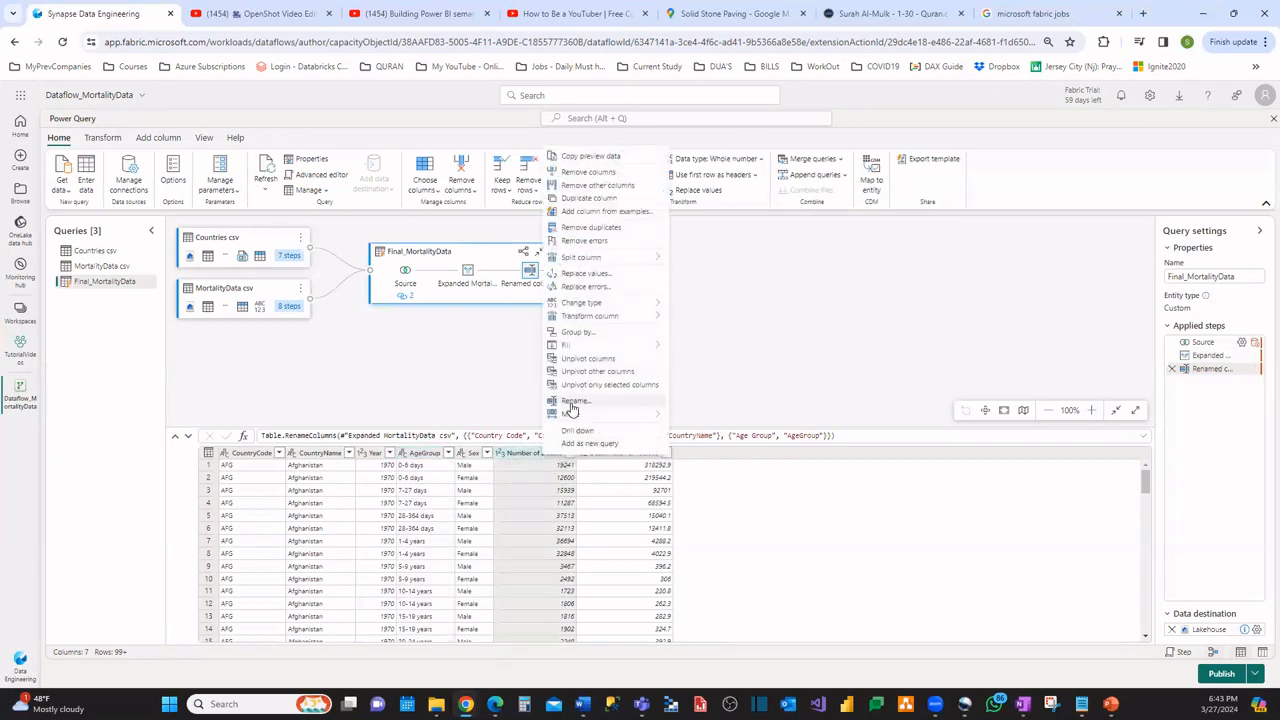
pyautogui.click(568, 418)
pyautogui.click(536, 452)
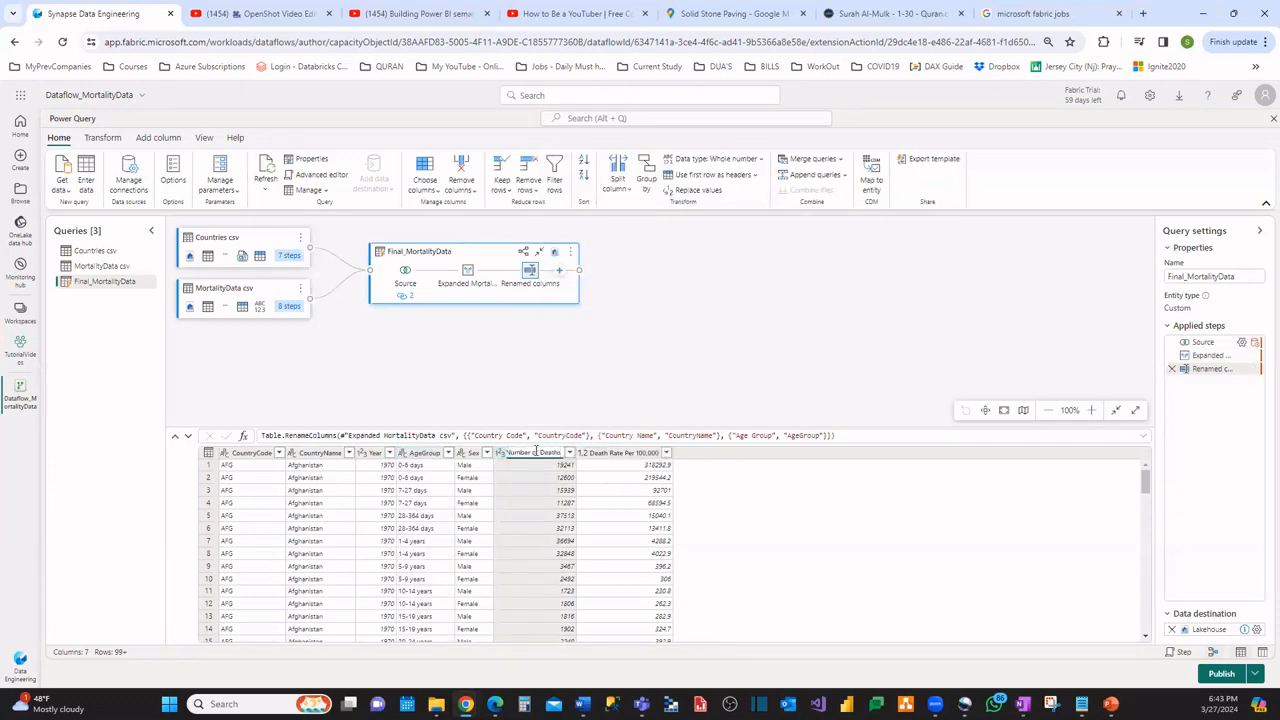
pyautogui.press('BackSpace')
pyautogui.press('BackSpace')
pyautogui.write('O')
pyautogui.press('BackSpace')
pyautogui.press('Return')
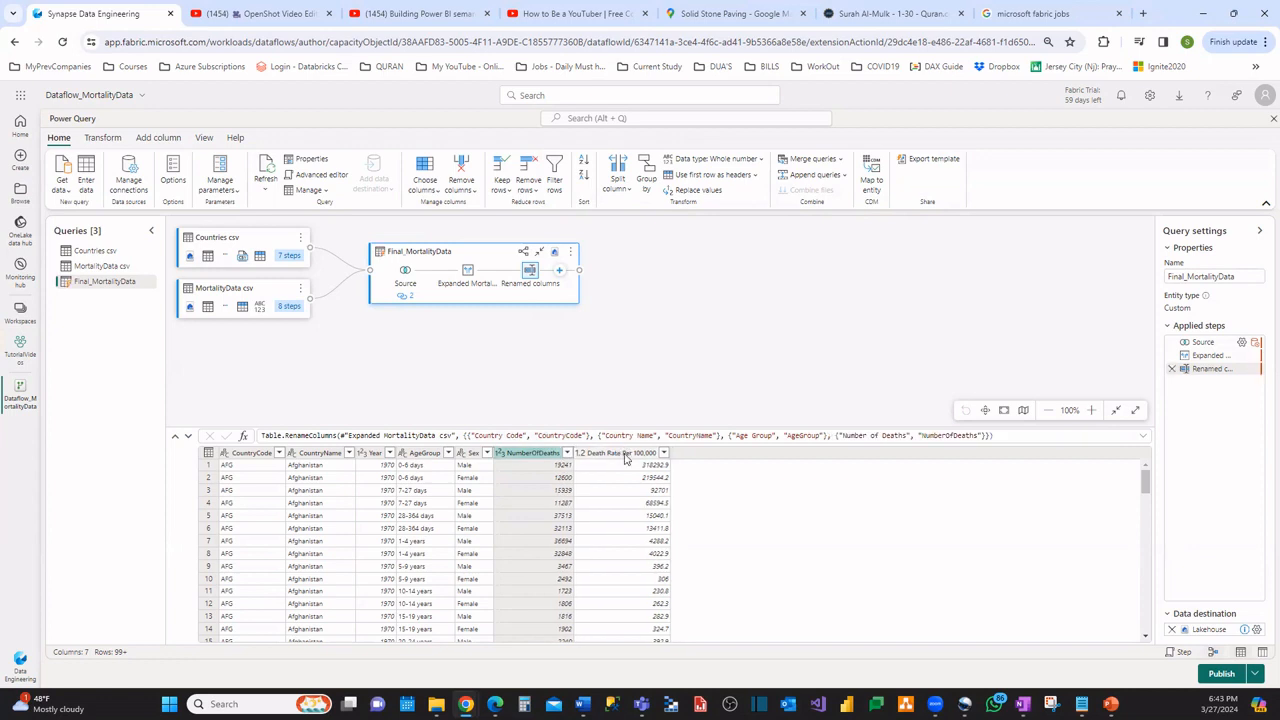
# Rename the Death Rate Per 100,000 column as DeathRate in Final_MortalityData
pyautogui.rightClick(625, 456)
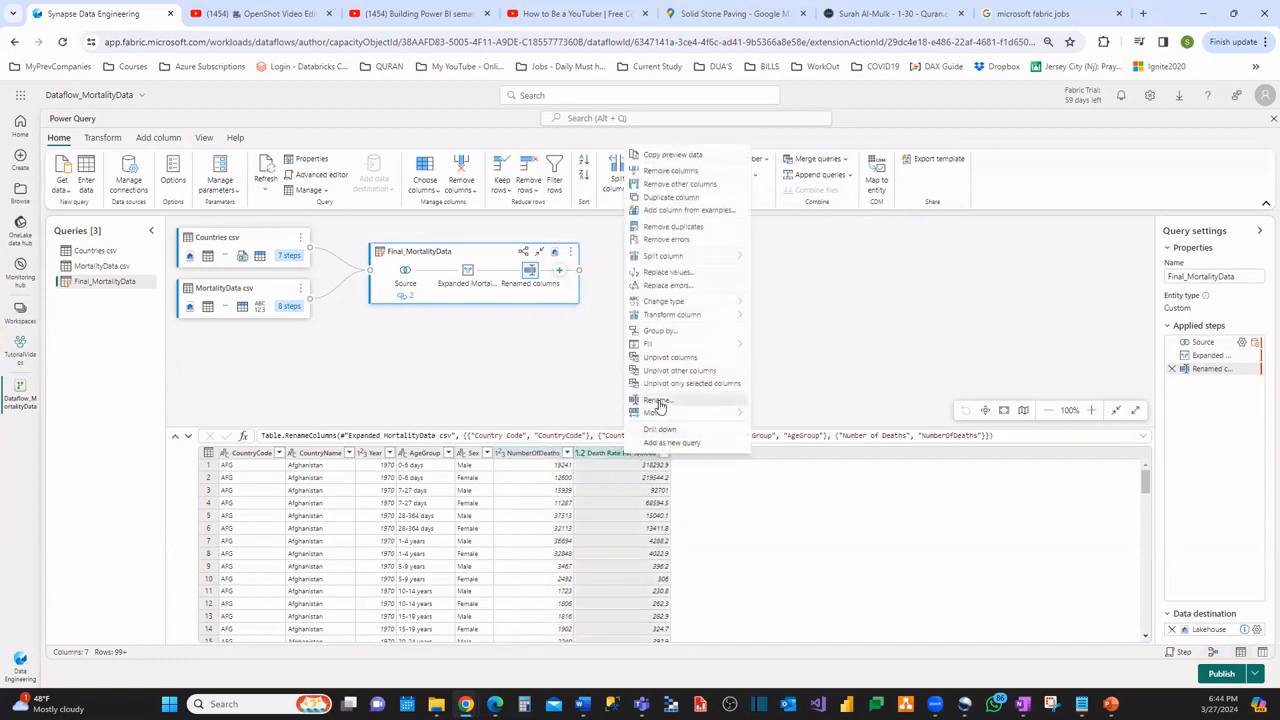
pyautogui.click(655, 404)
pyautogui.click(607, 453)
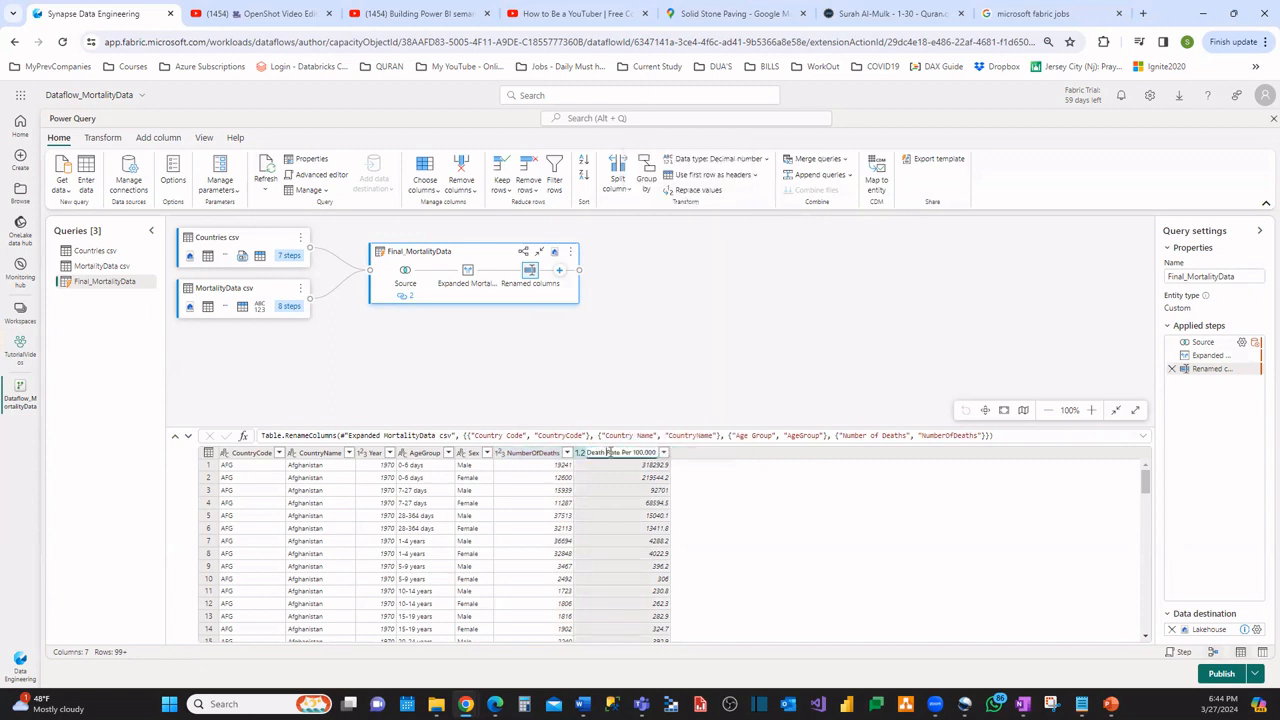
pyautogui.press('BackSpace')
pyautogui.press('BackSpace')
pyautogui.press('Right')
pyautogui.press('Right')
pyautogui.press('Right')
pyautogui.press('Right')
pyautogui.press('Delete')
pyautogui.press('Delete')
pyautogui.press('Delete')
pyautogui.press('Delete')
pyautogui.press('Delete')
pyautogui.press('Delete')
pyautogui.press('Delete')
pyautogui.press('Delete')
pyautogui.press('Return')
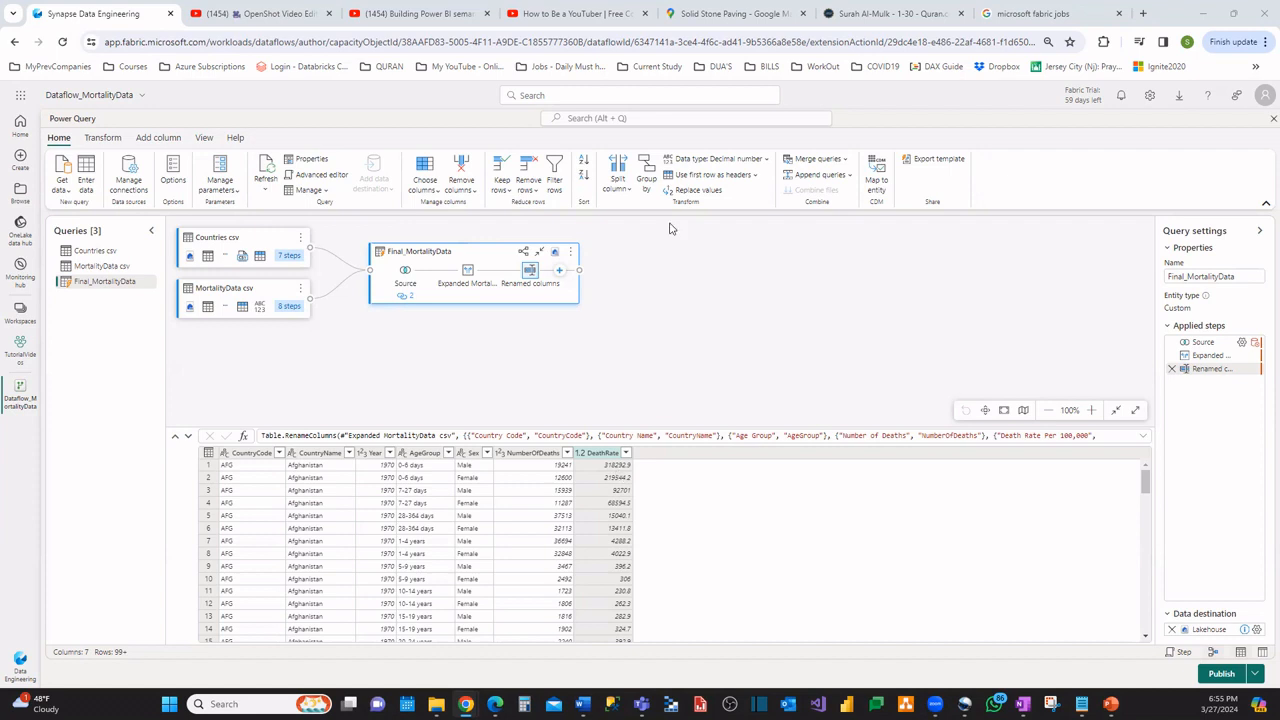
# Filter Final_MortalityData to keep only the rows where DeathRate is greater than 1000
pyautogui.click(556, 183)
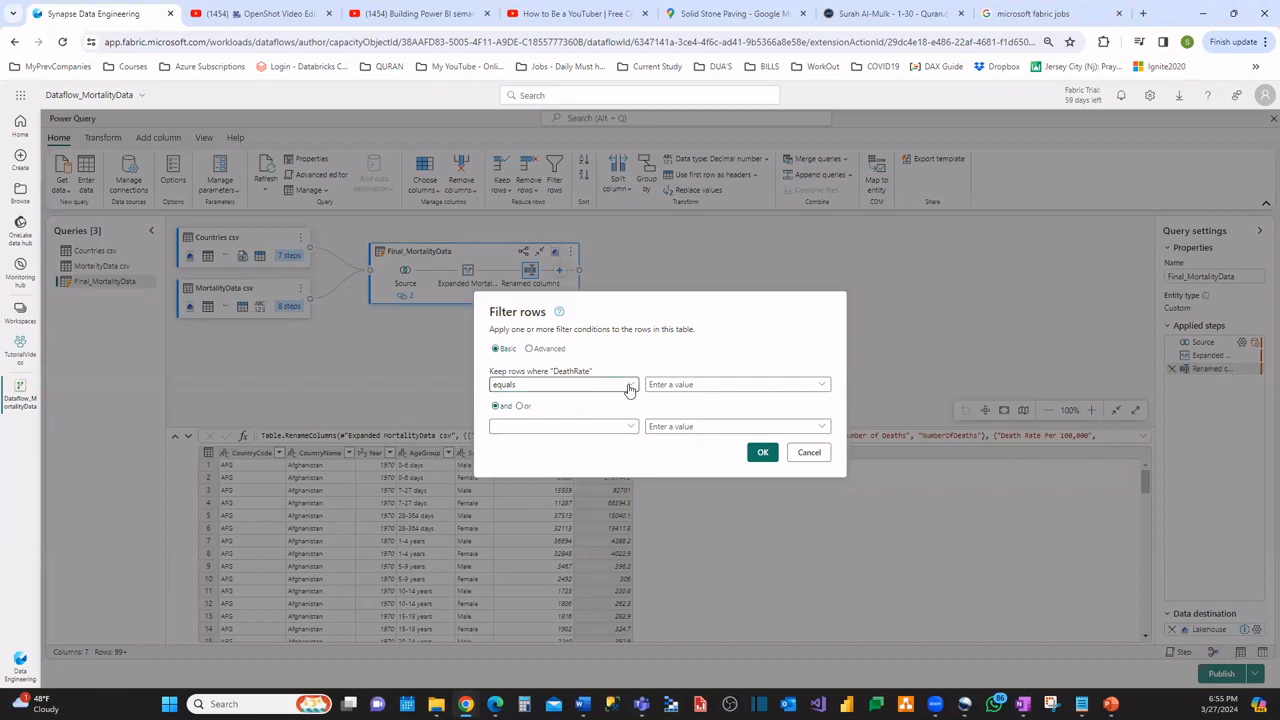
pyautogui.click(629, 390)
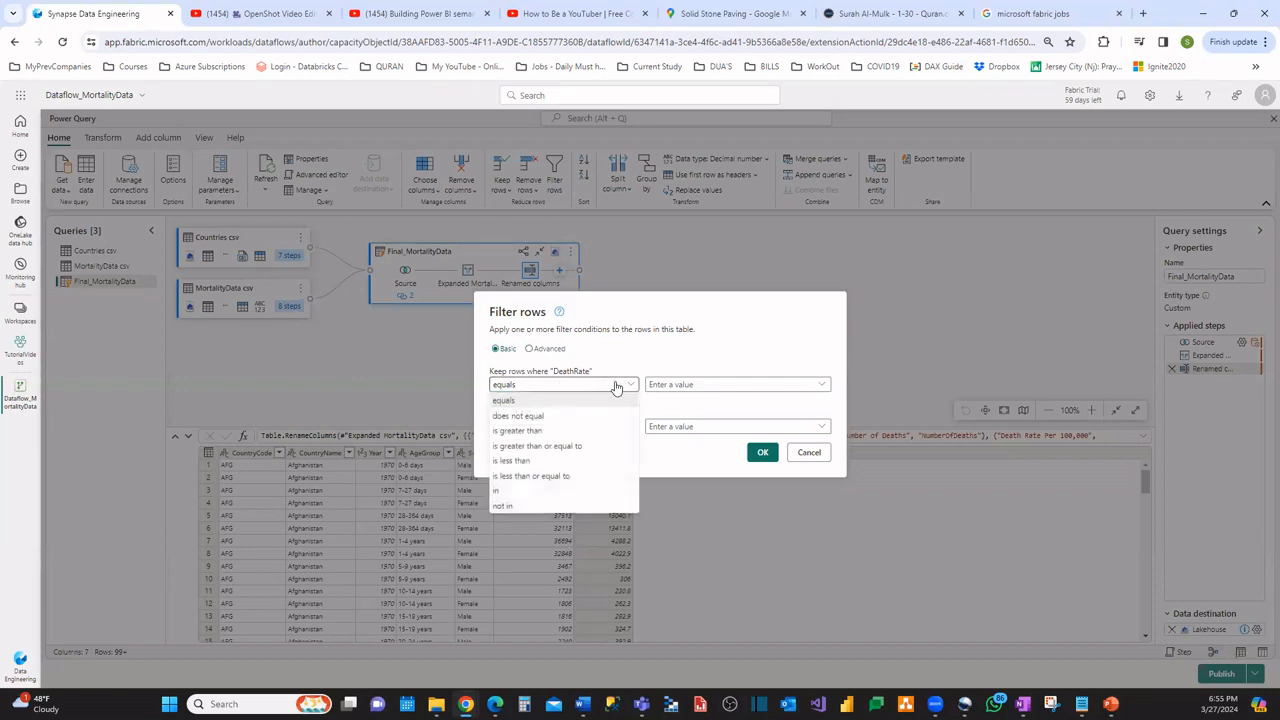
pyautogui.click(556, 431)
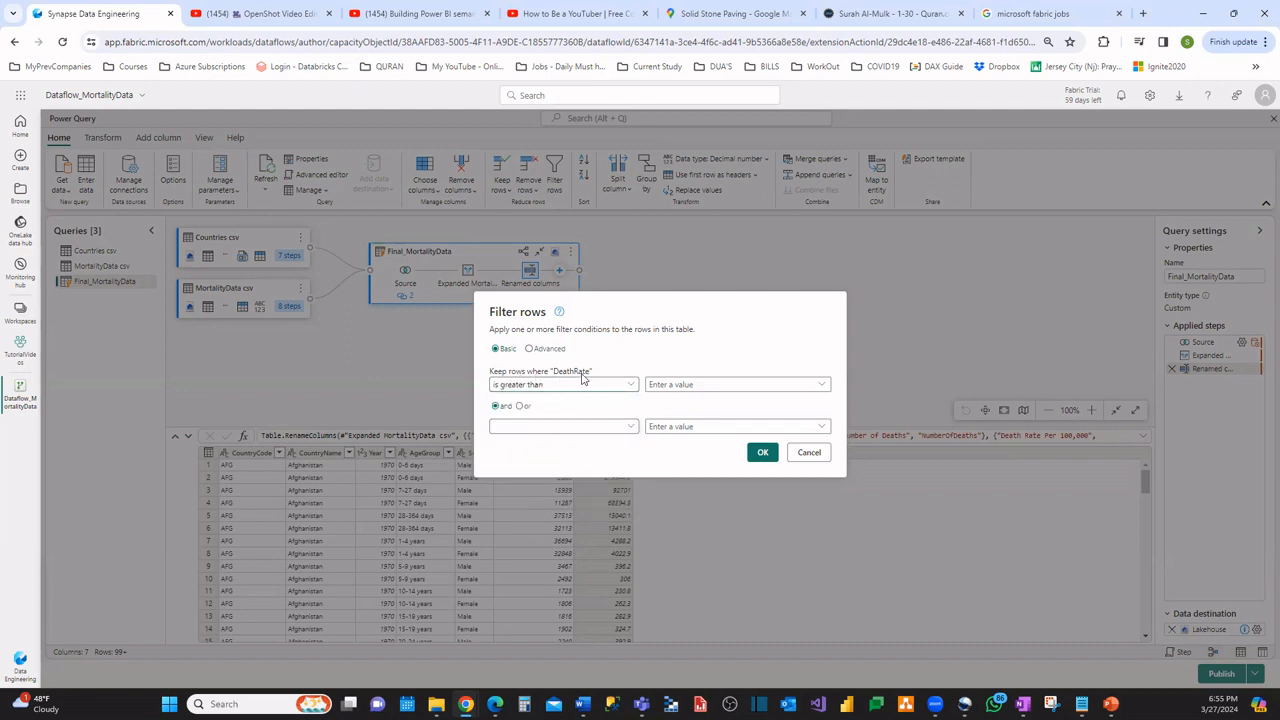
pyautogui.click(708, 385)
pyautogui.write('1000')
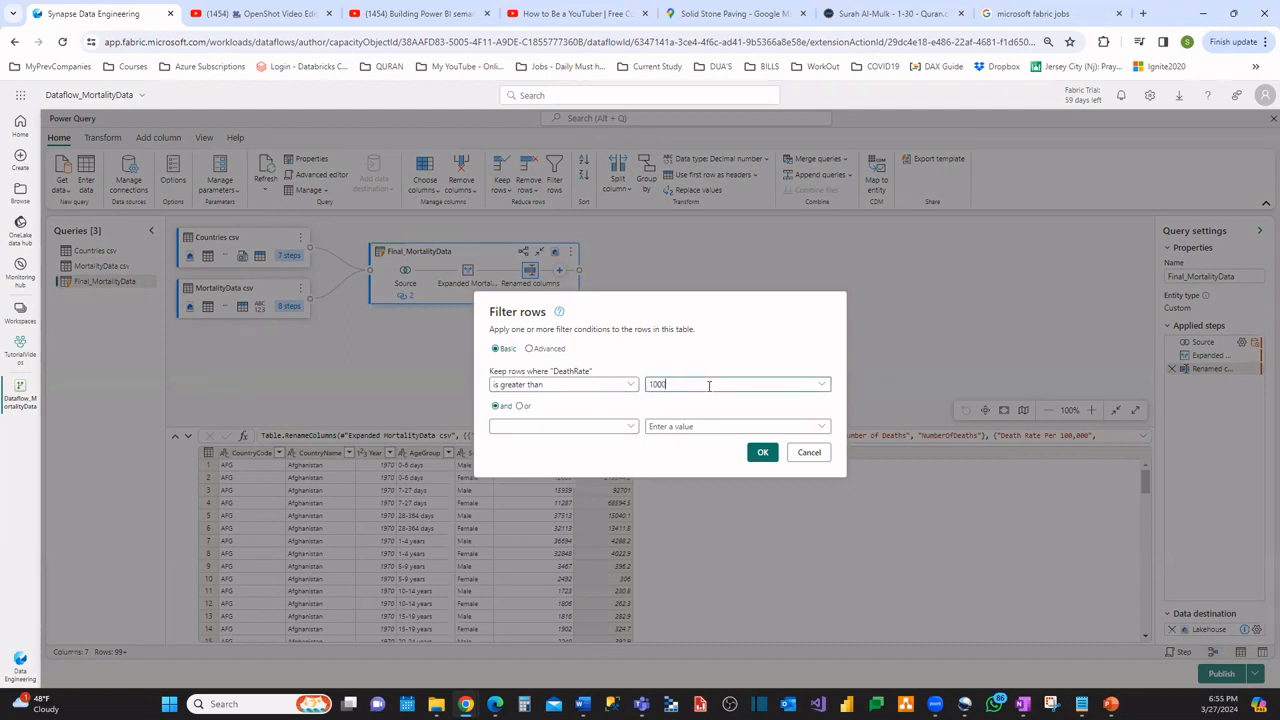
pyautogui.click(756, 455)
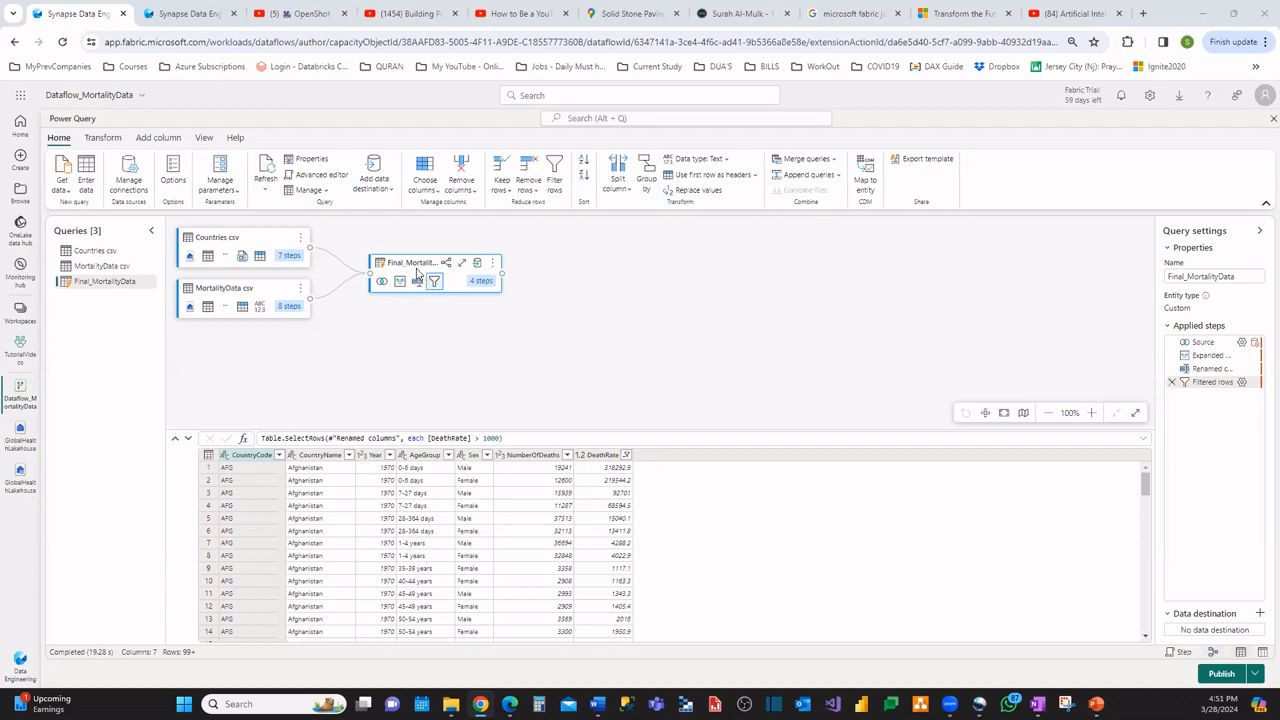
# Add a Lakehouse data destination that loads Final_MortalityData as a new table into GlobalHealthLakehouse in TutorialVideos, with automatic settings
pyautogui.click(390, 194)
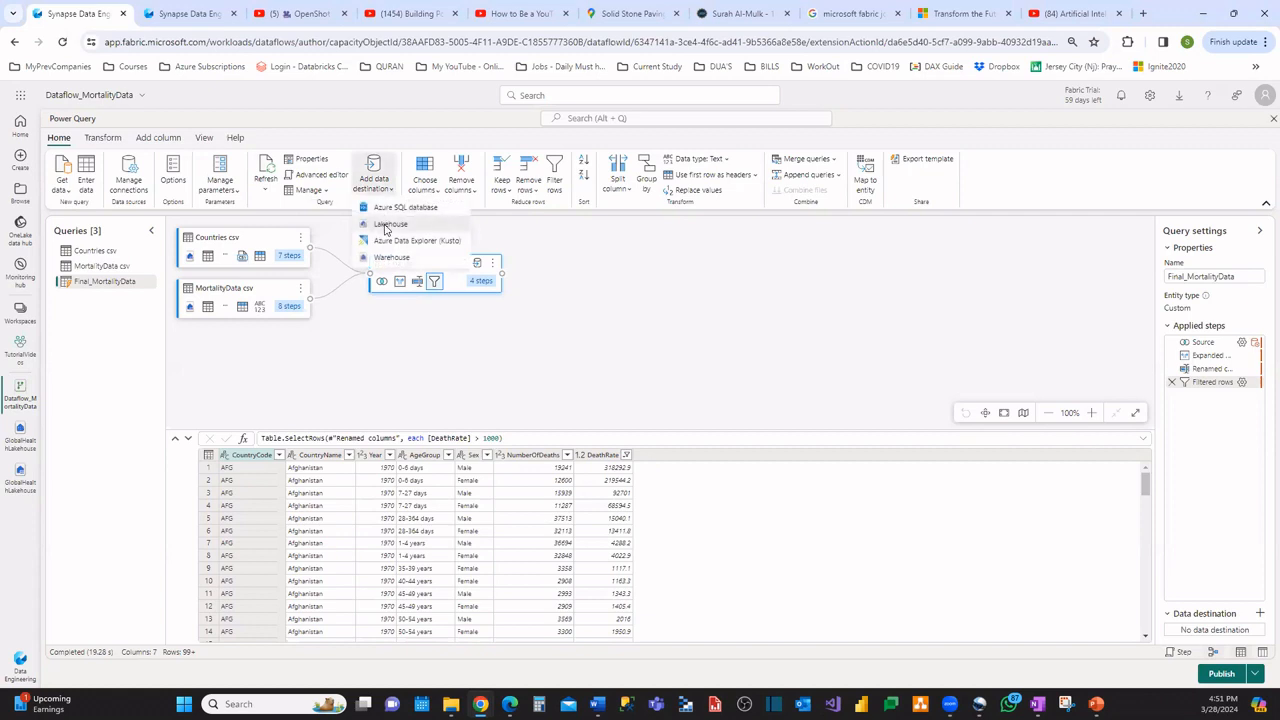
pyautogui.click(386, 225)
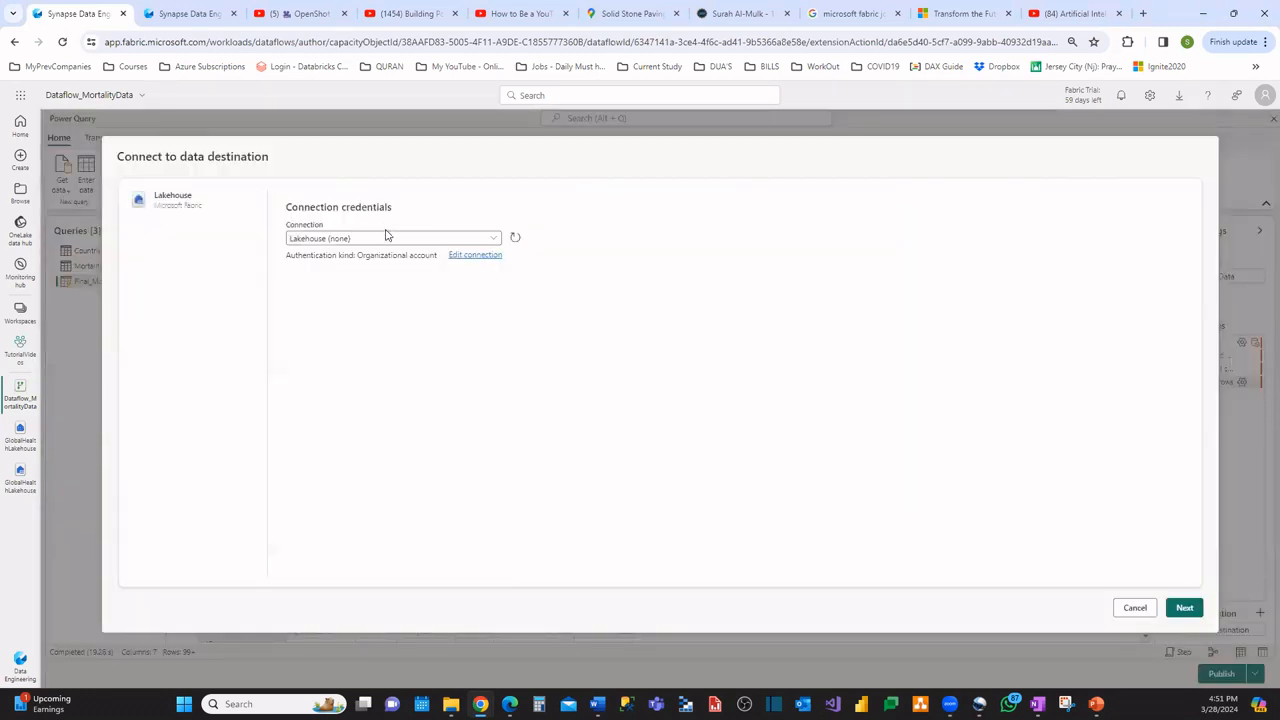
pyautogui.click(1182, 612)
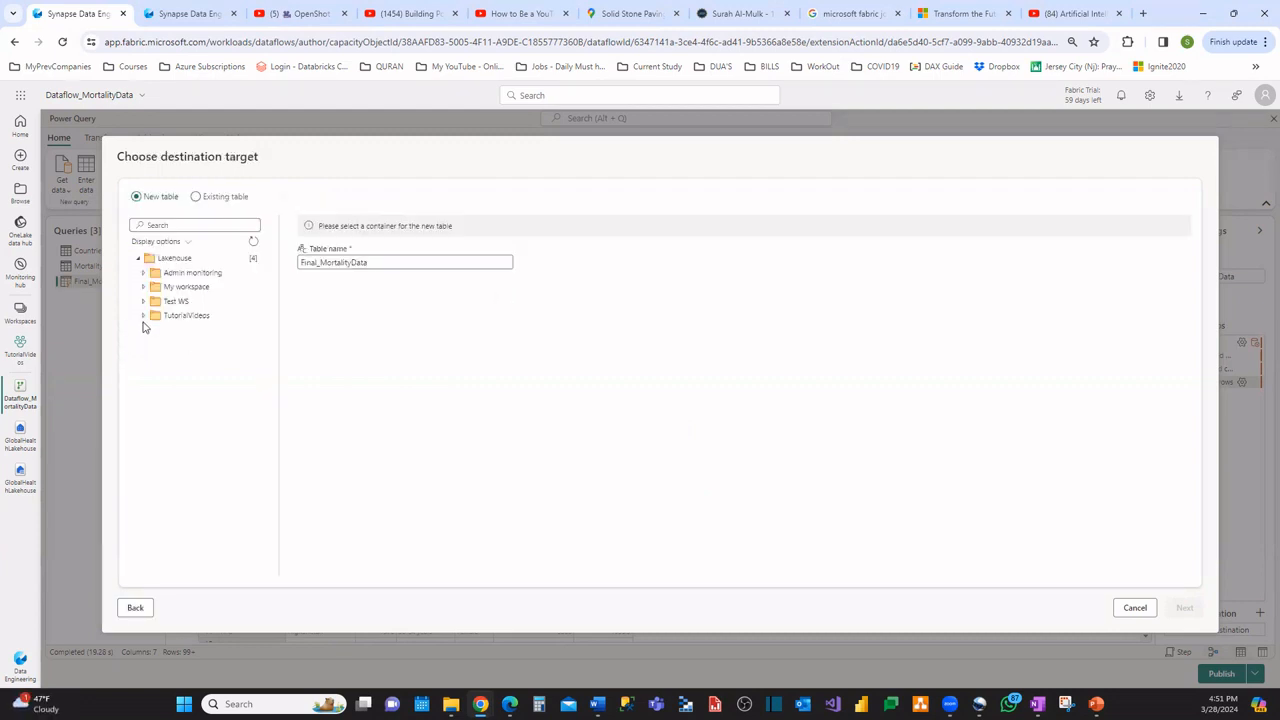
pyautogui.click(144, 316)
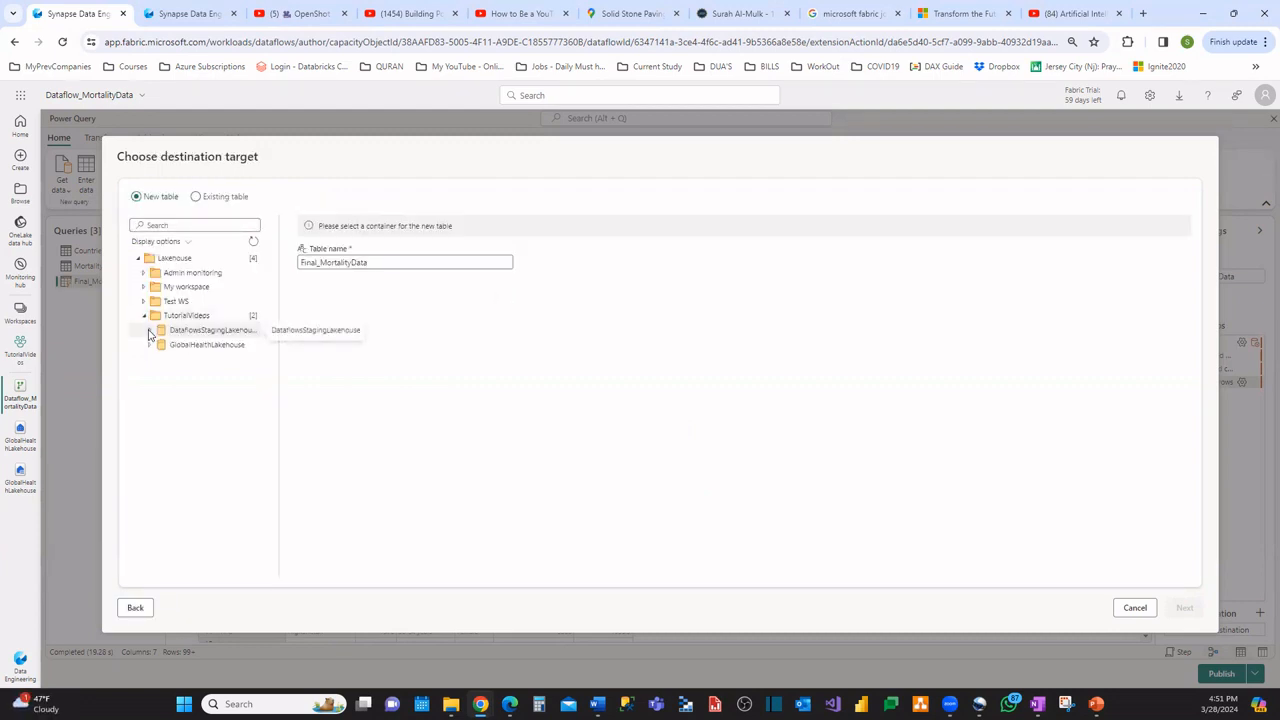
pyautogui.click(186, 346)
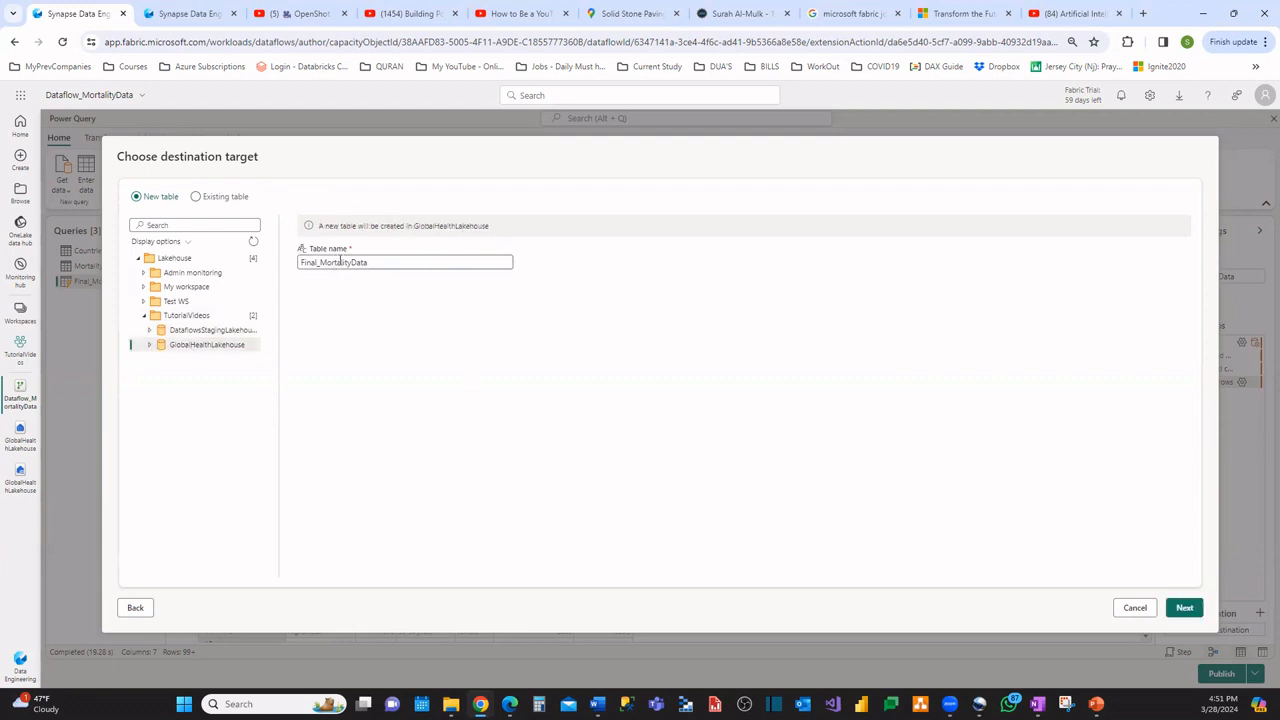
pyautogui.click(1180, 607)
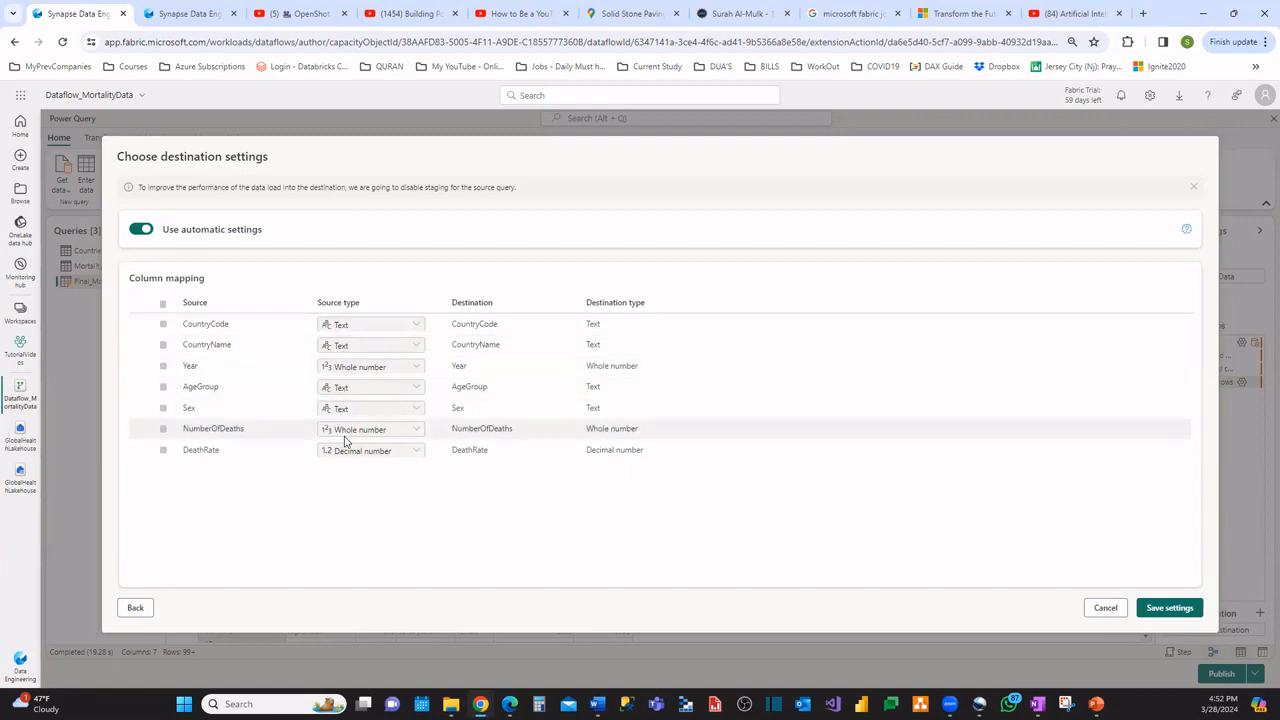
pyautogui.click(1164, 612)
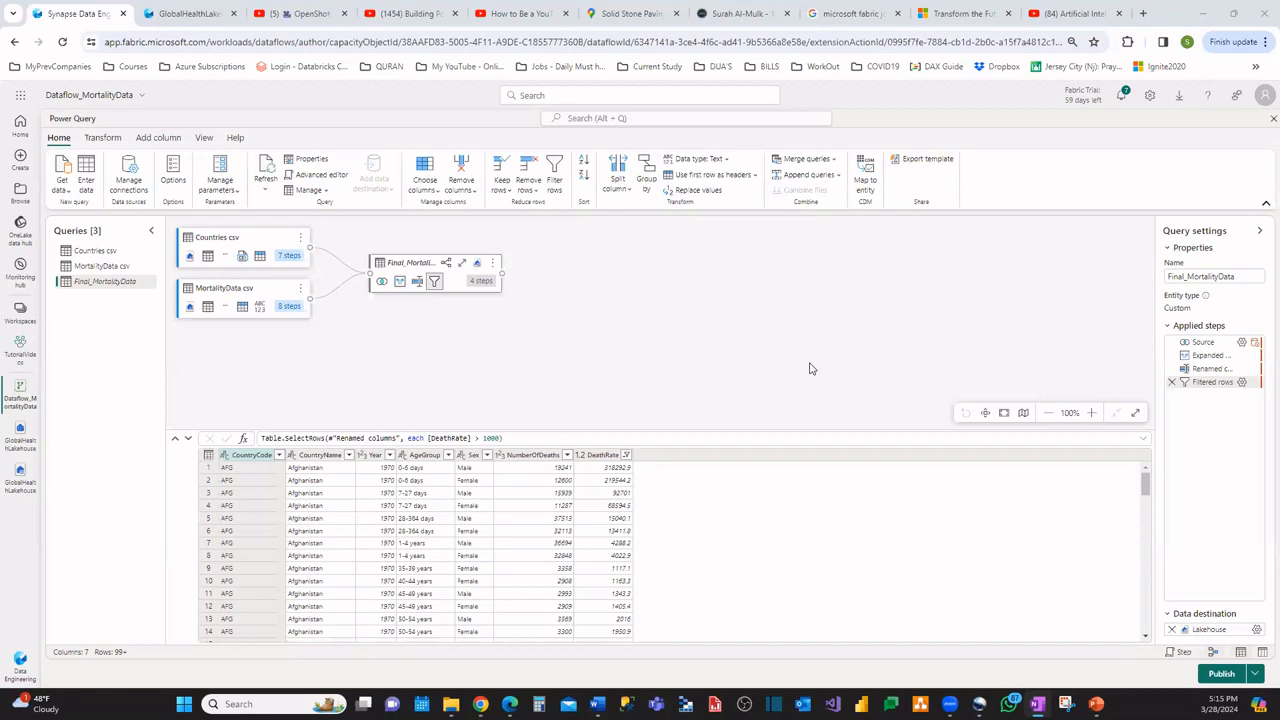
# Publish the dataflow and open GlobalHealthLakehouse from the TutorialVideos workspace
pyautogui.moveTo(1210, 636)
pyautogui.click(1222, 675)
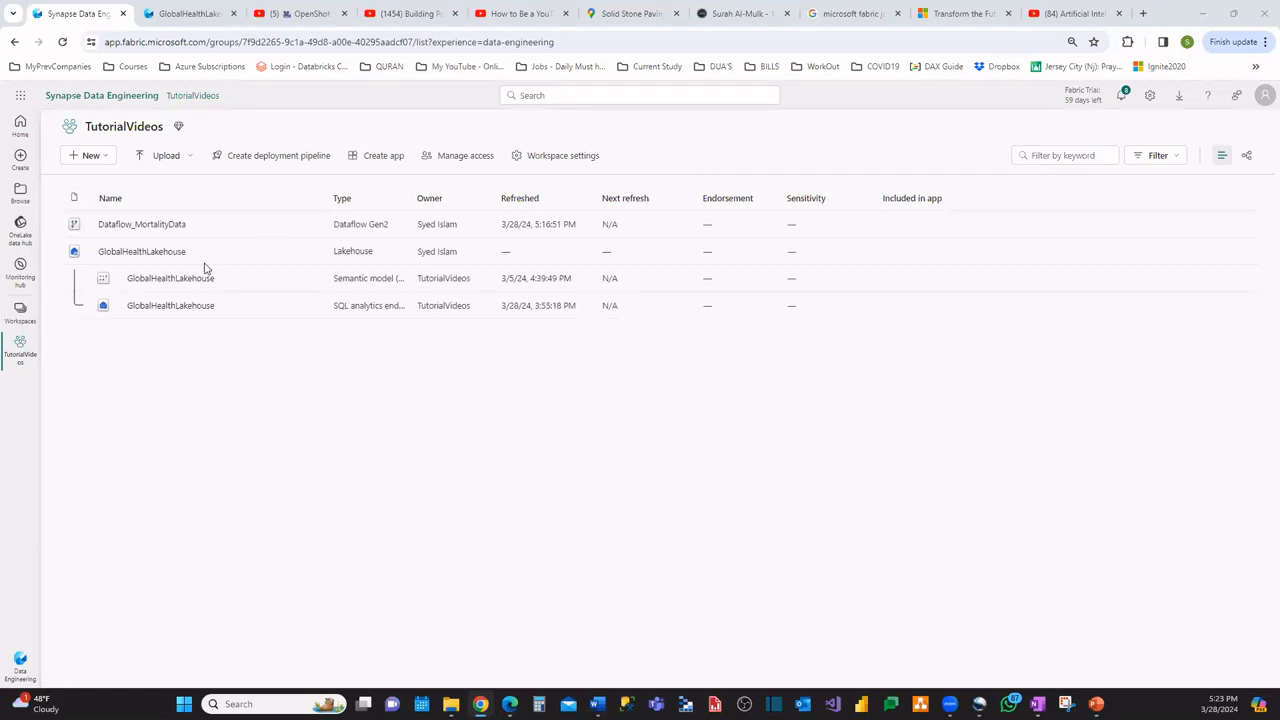
pyautogui.click(122, 255)
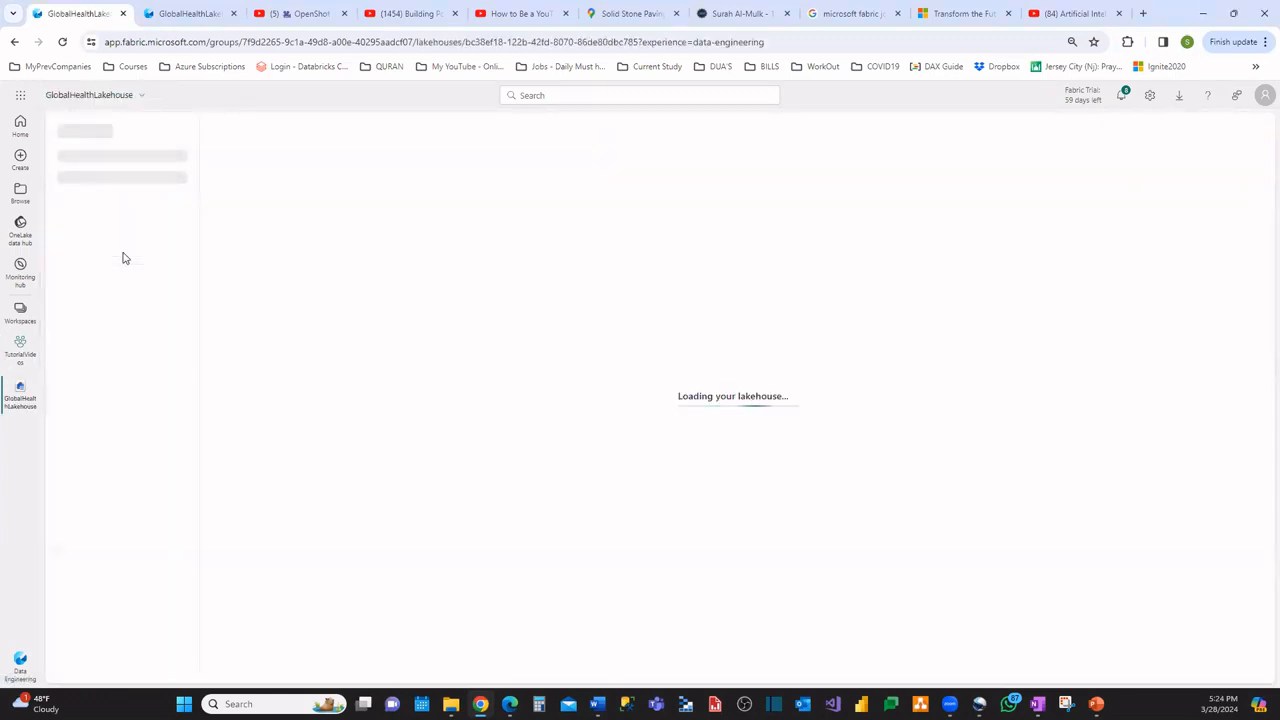
# Preview the Final_MortalityData table in the lakehouse and switch GlobalHealthLakehouse to its SQL analytics endpoint
pyautogui.click(116, 279)
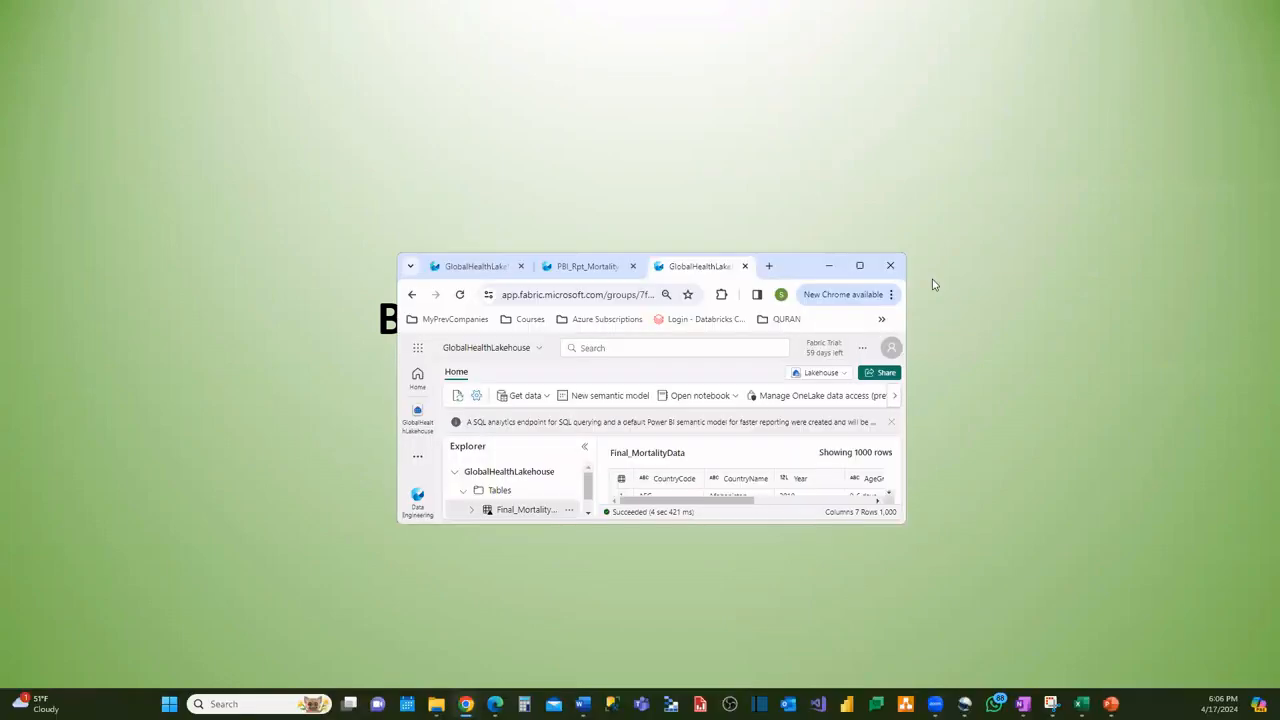
pyautogui.click(860, 266)
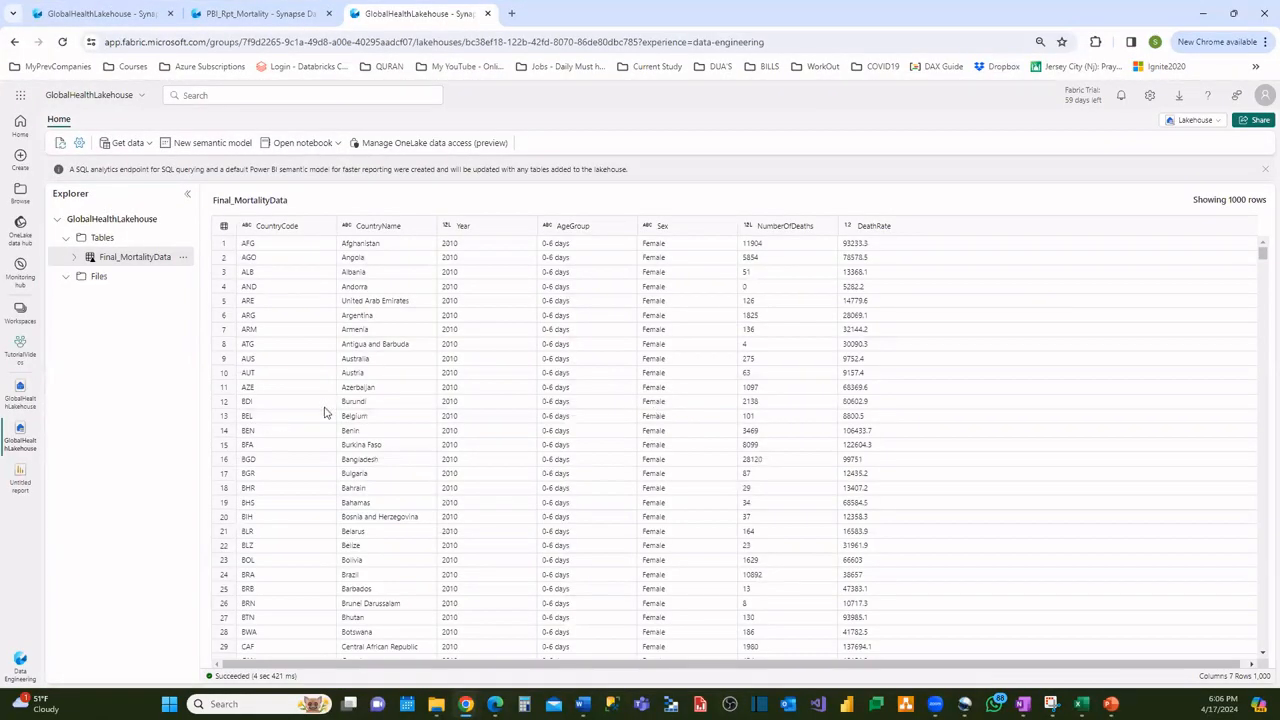
pyautogui.click(1200, 122)
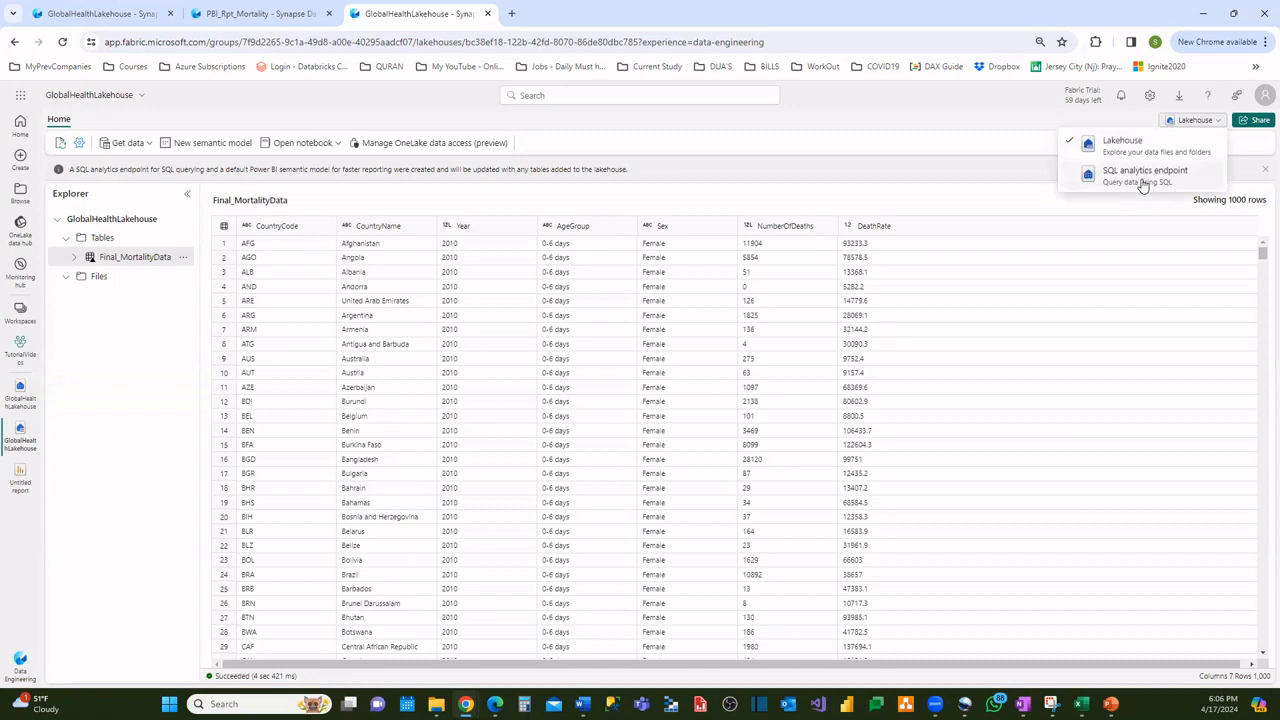
pyautogui.click(1143, 184)
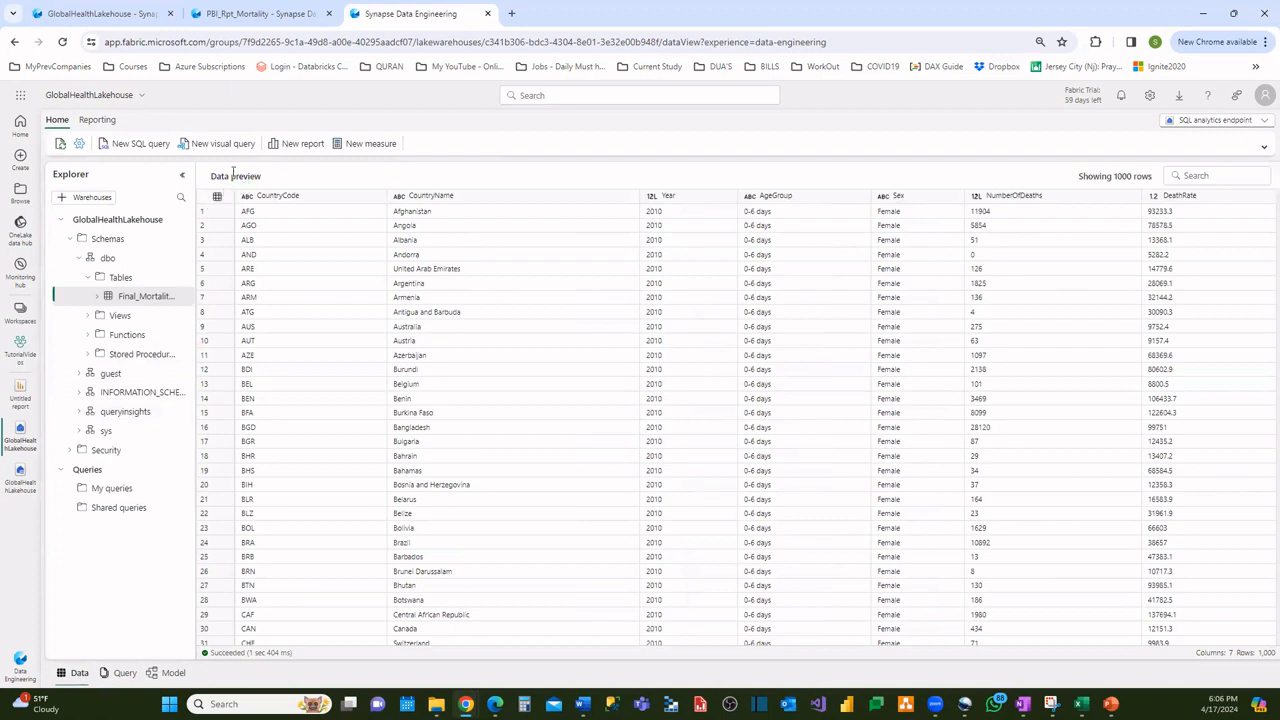
# Create a new report and add a slightly enlarged clustered bar chart of NumberOfDeaths by CountryName from Final_MortalityData
pyautogui.click(297, 146)
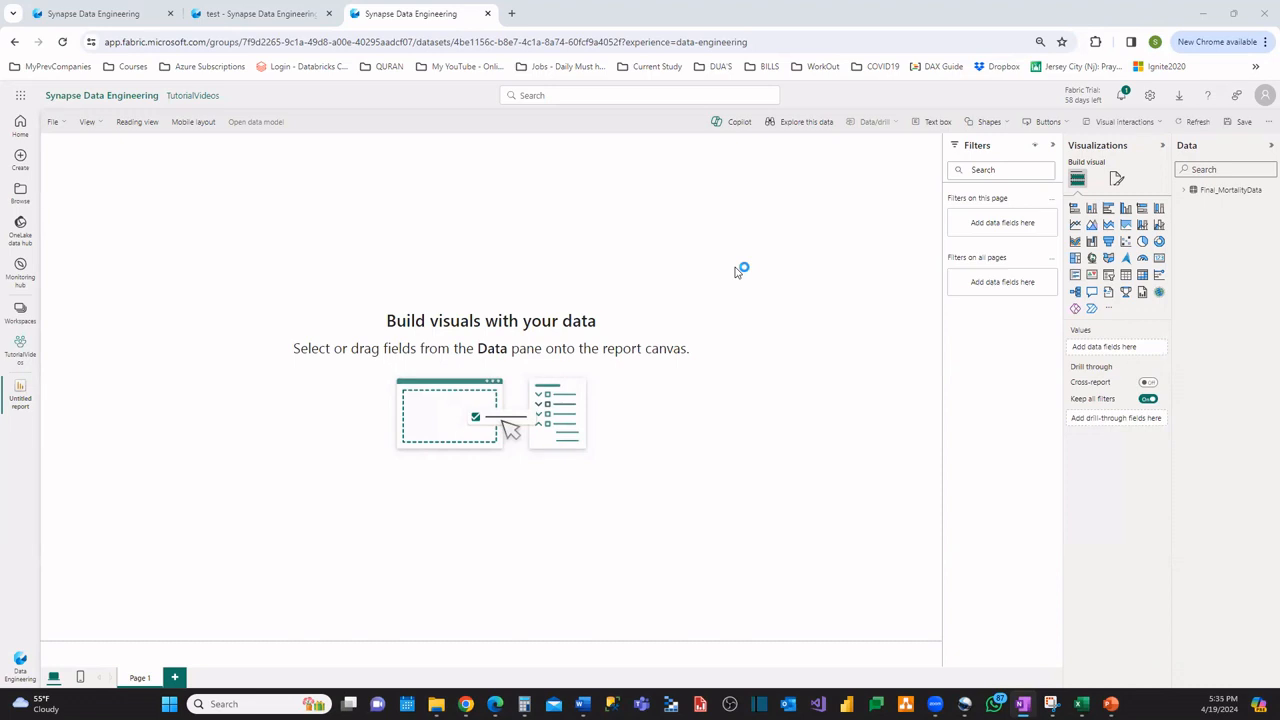
pyautogui.click(1108, 209)
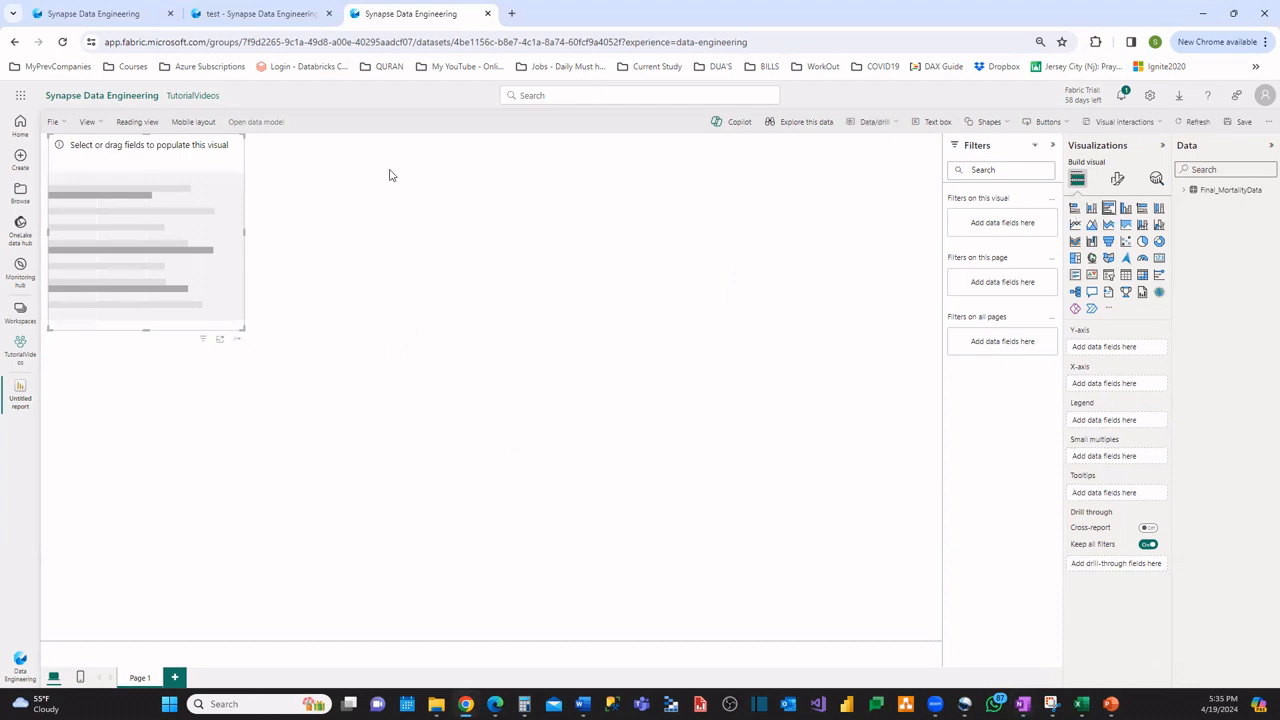
pyautogui.moveTo(114, 197); pyautogui.dragTo(209, 291)
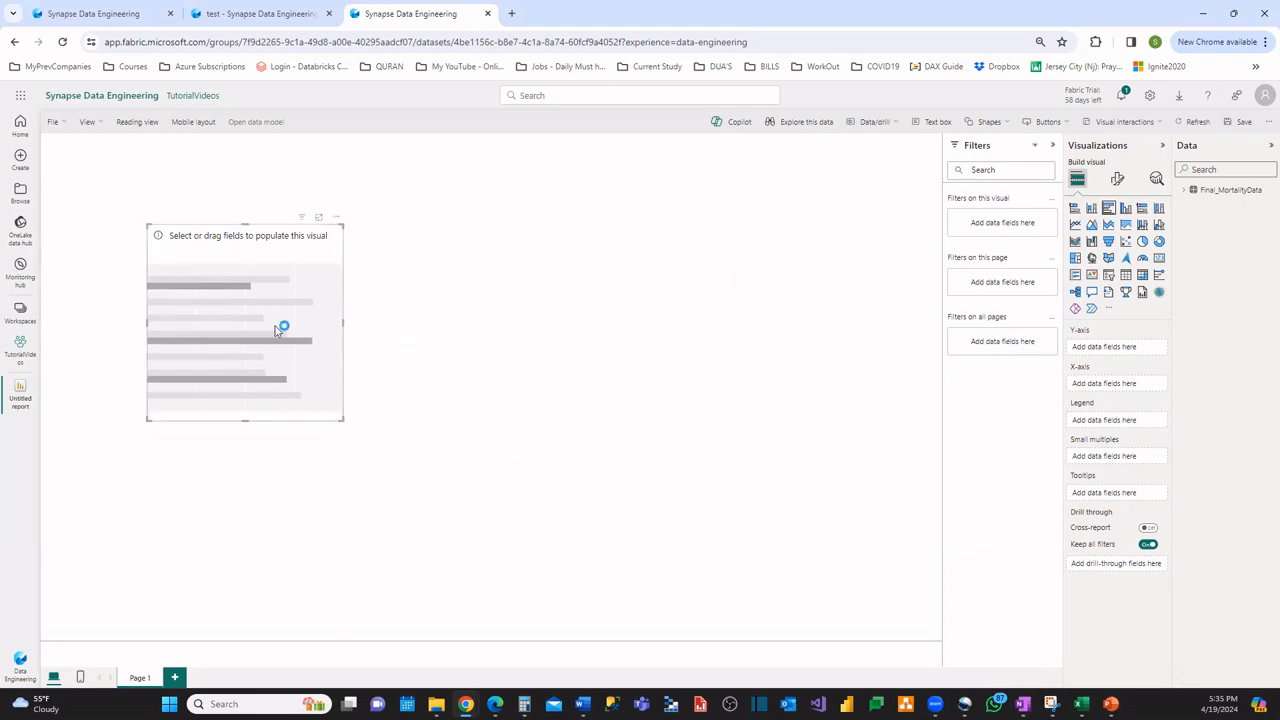
pyautogui.click(1183, 190)
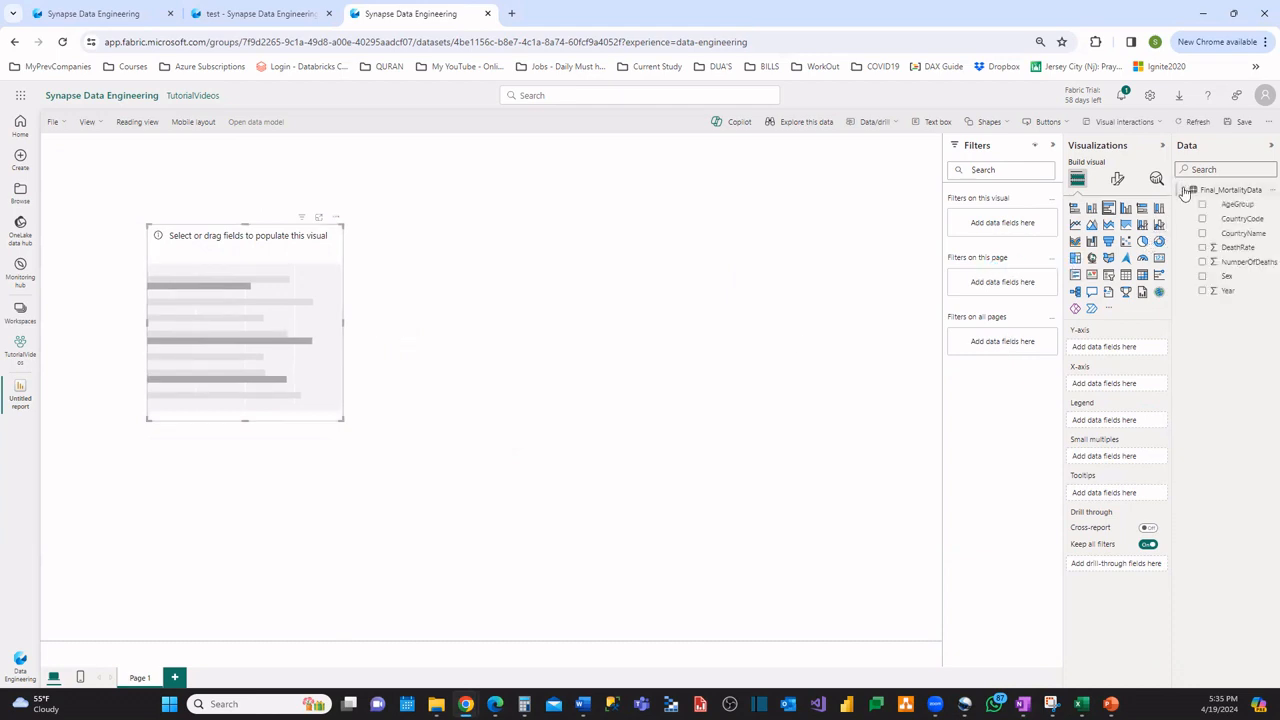
pyautogui.click(1203, 263)
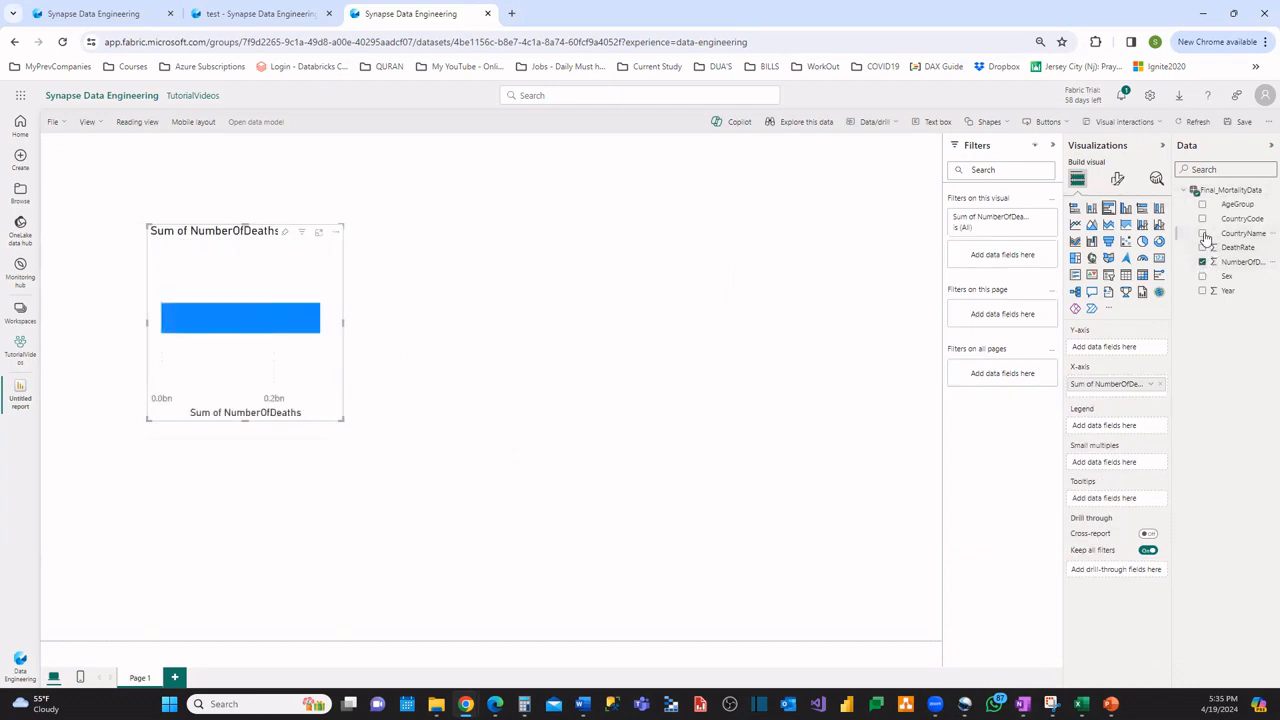
pyautogui.click(1203, 233)
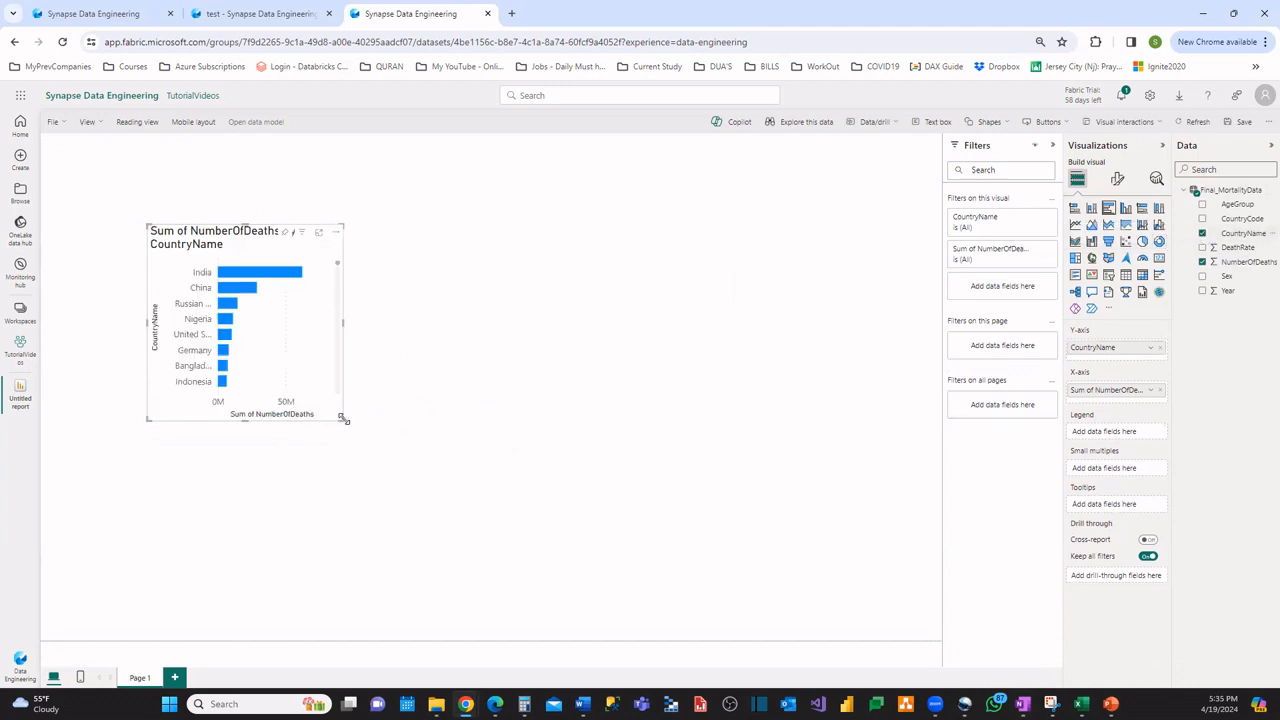
pyautogui.moveTo(343, 419); pyautogui.dragTo(368, 430)
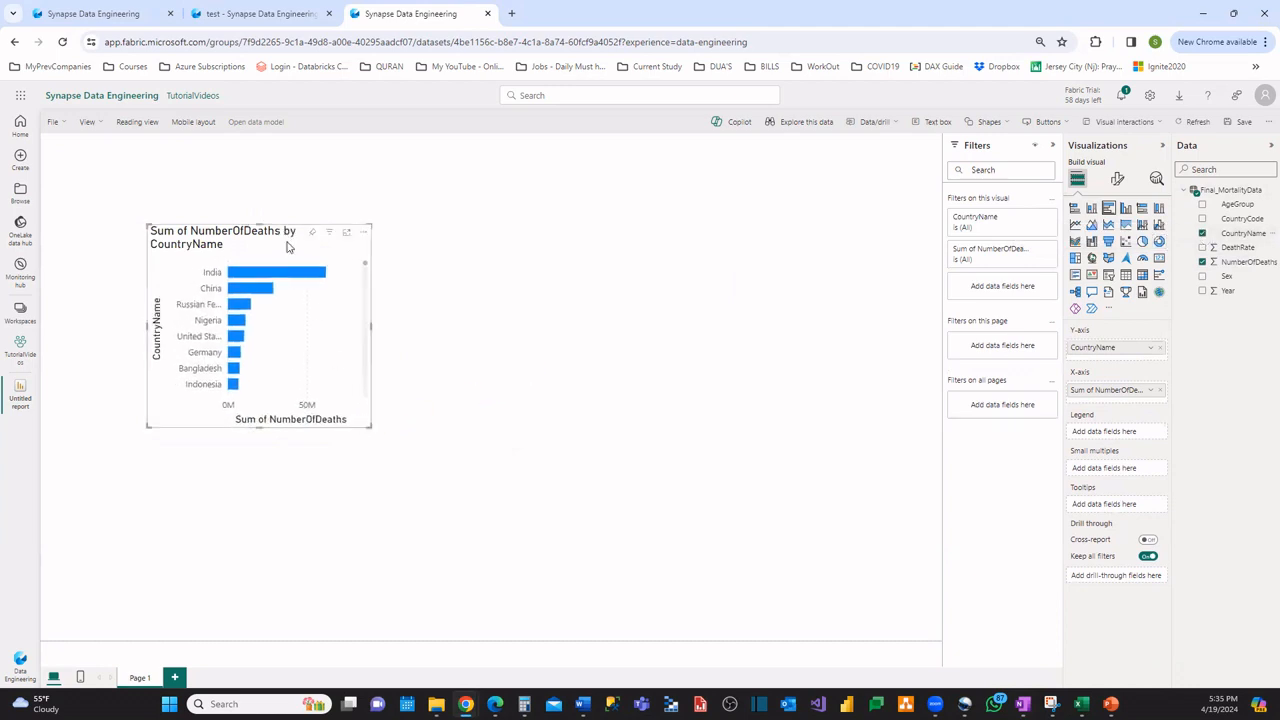
# Change the bar chart's title text to "Number Of Deaths by Countries"
pyautogui.click(1117, 180)
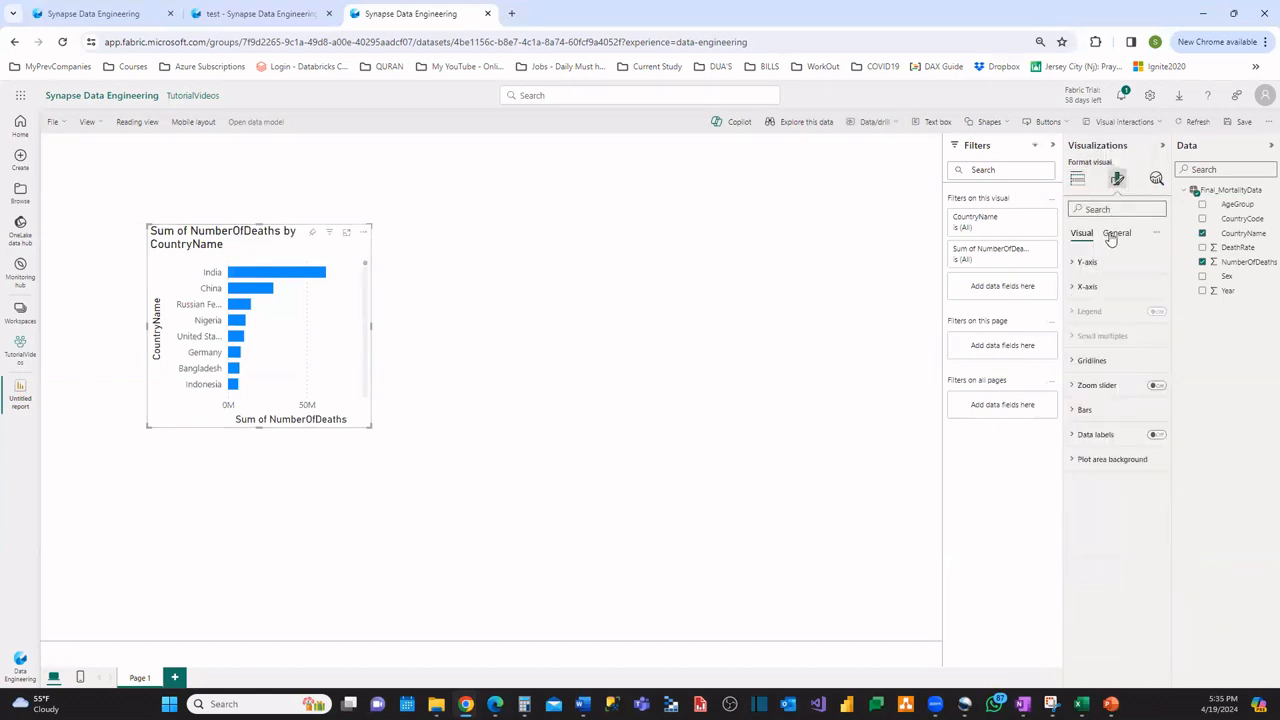
pyautogui.click(1113, 236)
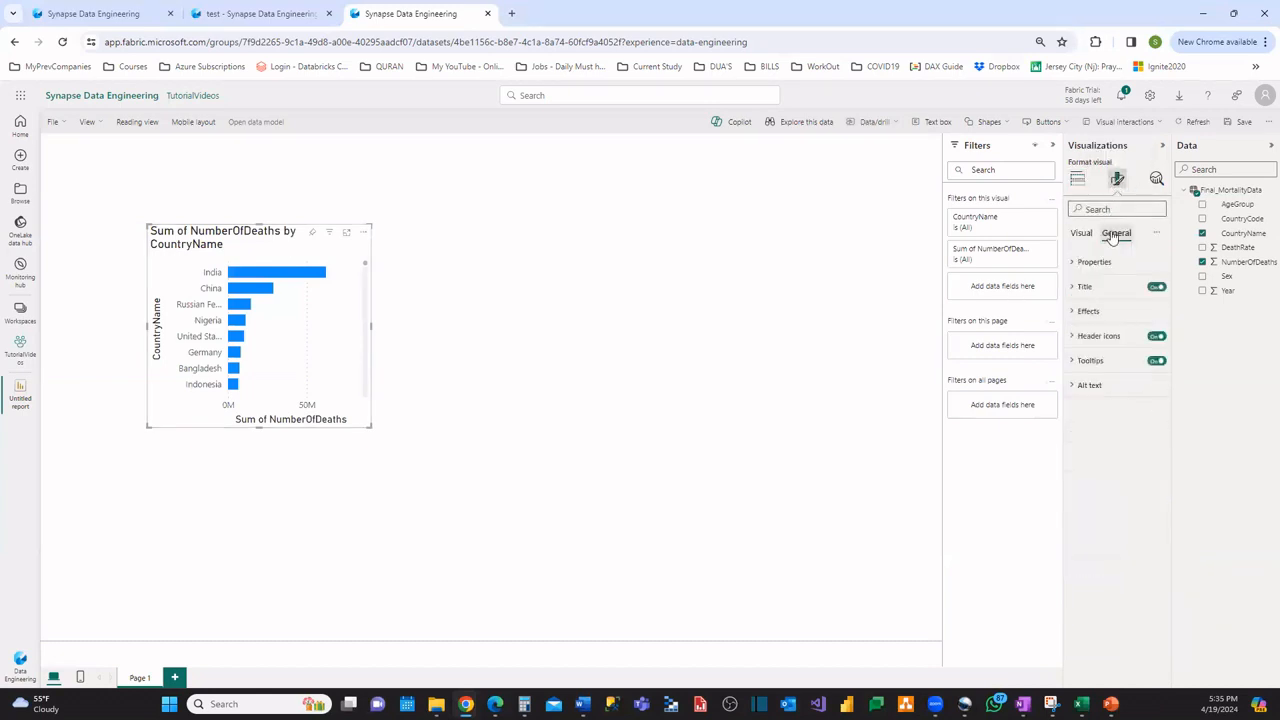
pyautogui.click(1073, 288)
pyautogui.click(1101, 346)
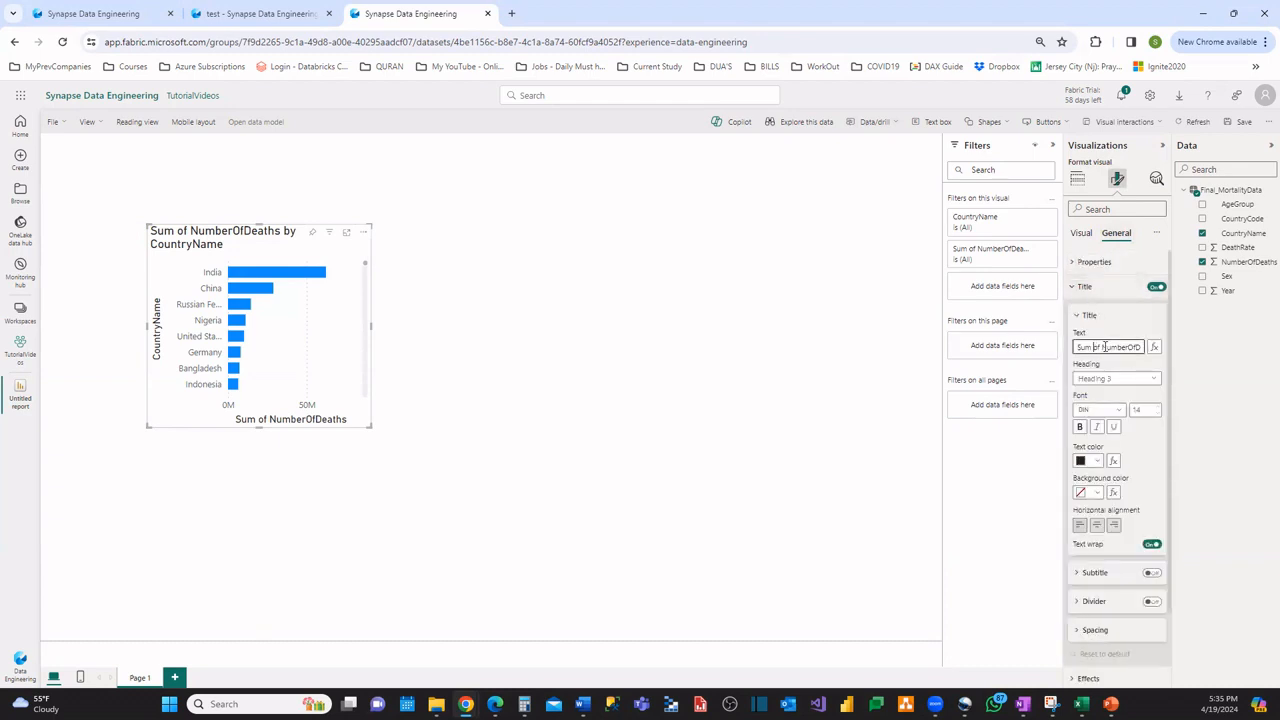
pyautogui.moveTo(1101, 346); pyautogui.dragTo(1059, 347)
pyautogui.press('BackSpace')
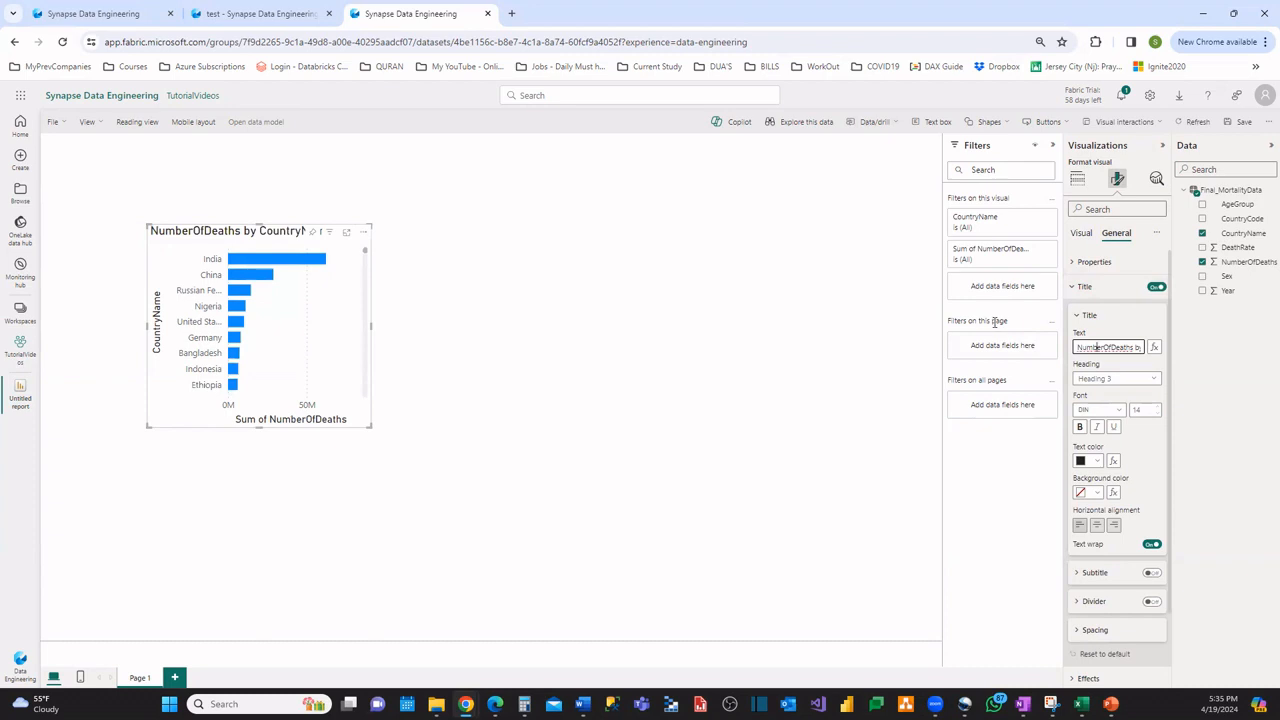
pyautogui.press('Right')
pyautogui.press('Right')
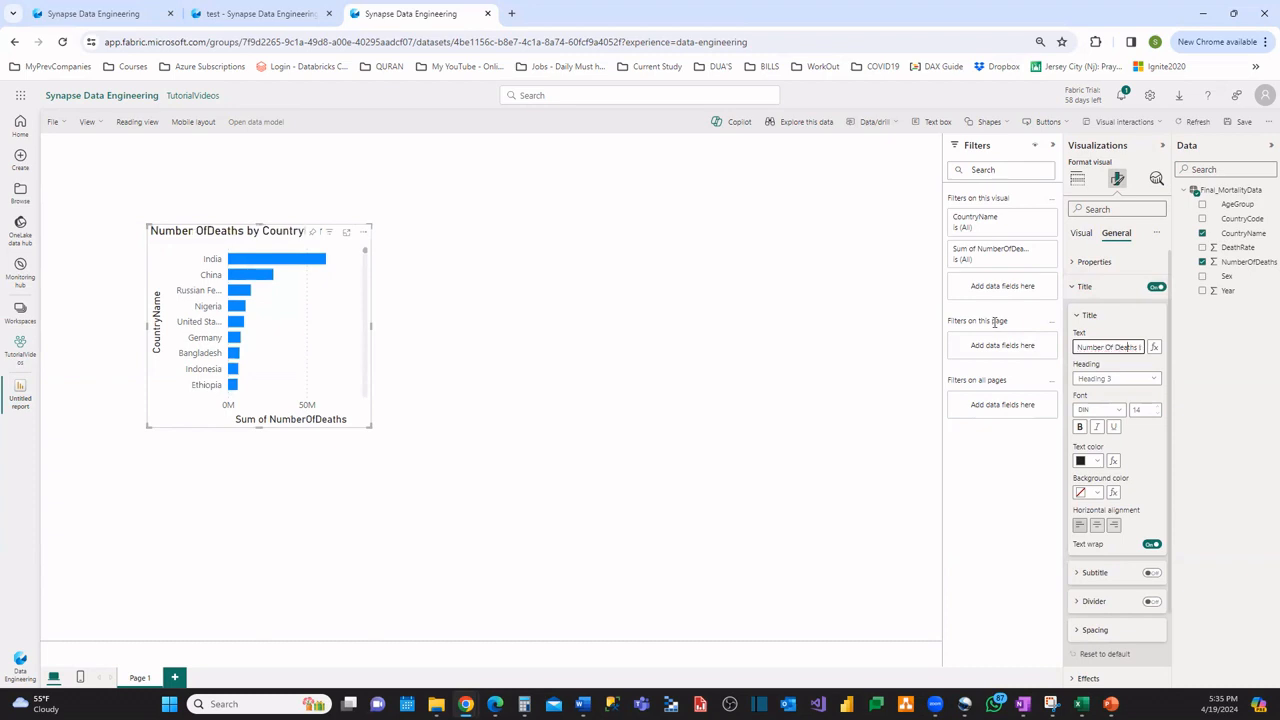
pyautogui.press('Right')
pyautogui.press('Right')
pyautogui.press('Right')
pyautogui.press('Right')
pyautogui.press('Right')
pyautogui.press('Right')
pyautogui.press('Right')
pyautogui.press('Right')
pyautogui.press('Right')
pyautogui.press('Right')
pyautogui.press('Right')
pyautogui.press('Right')
pyautogui.press('Right')
pyautogui.press('Right')
pyautogui.press('Right')
pyautogui.press('Right')
pyautogui.press('Right')
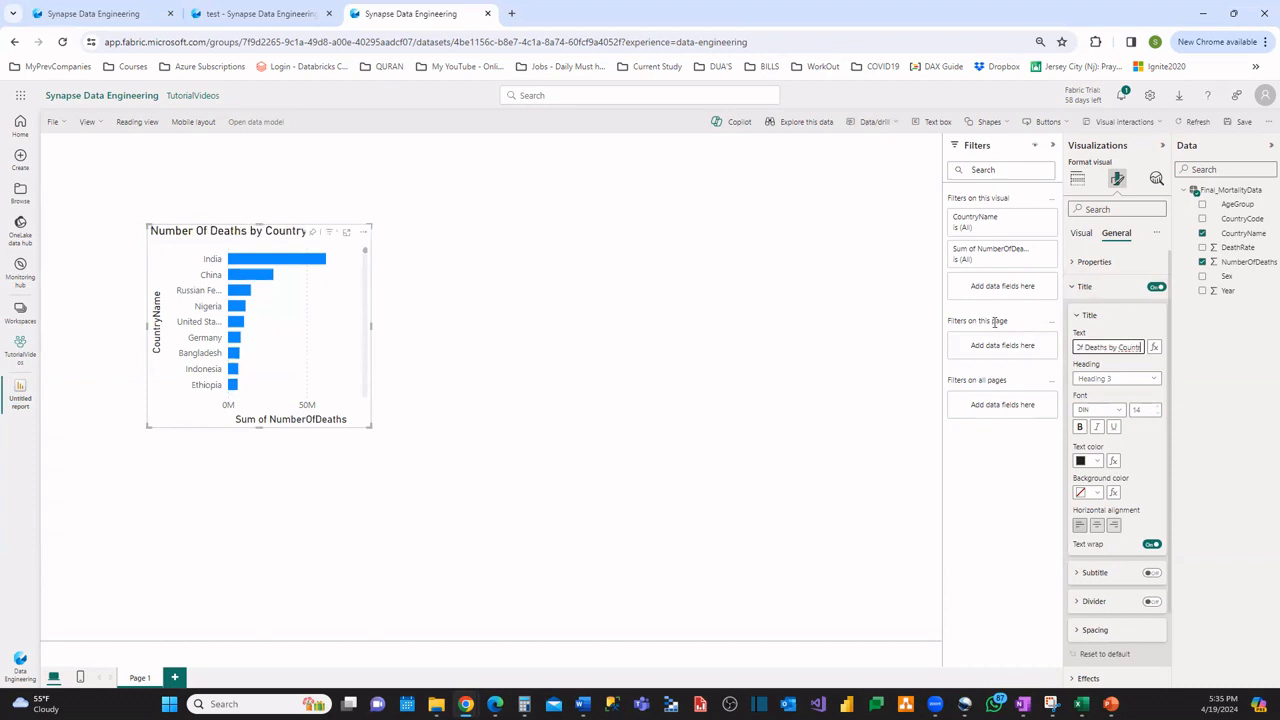
pyautogui.press('Right')
pyautogui.press('Right')
pyautogui.press('Right')
pyautogui.press('BackSpace')
pyautogui.press('BackSpace')
pyautogui.press('BackSpace')
pyautogui.press('BackSpace')
pyautogui.press('BackSpace')
pyautogui.press('BackSpace')
pyautogui.write('ries')
pyautogui.click(758, 384)
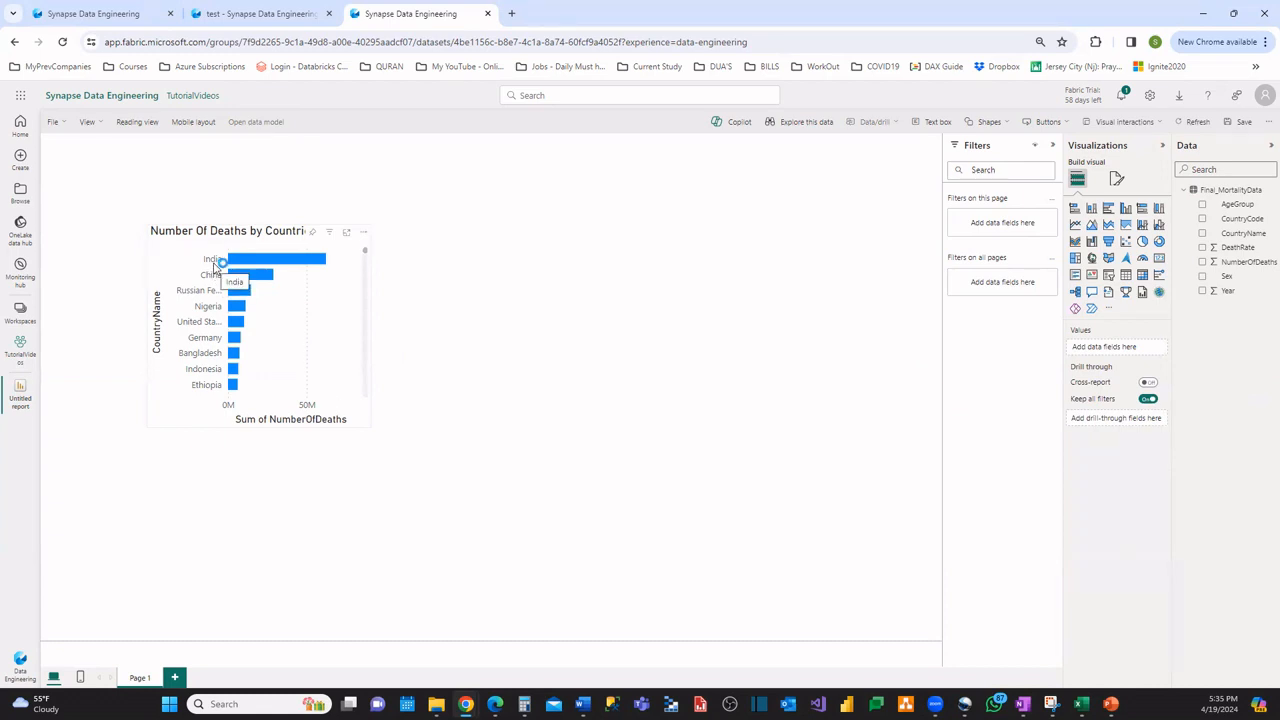
# Widen the bar chart slightly so its full title fits on one line
pyautogui.click(373, 431)
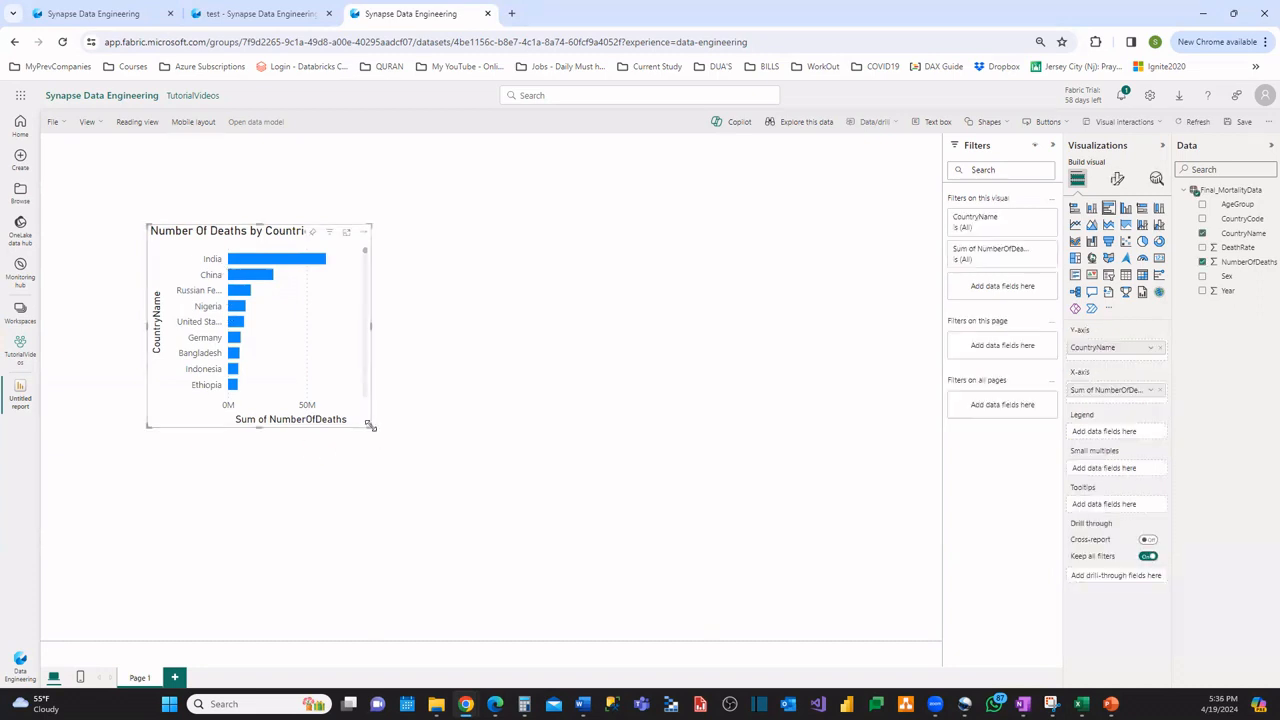
pyautogui.moveTo(373, 431); pyautogui.dragTo(395, 430)
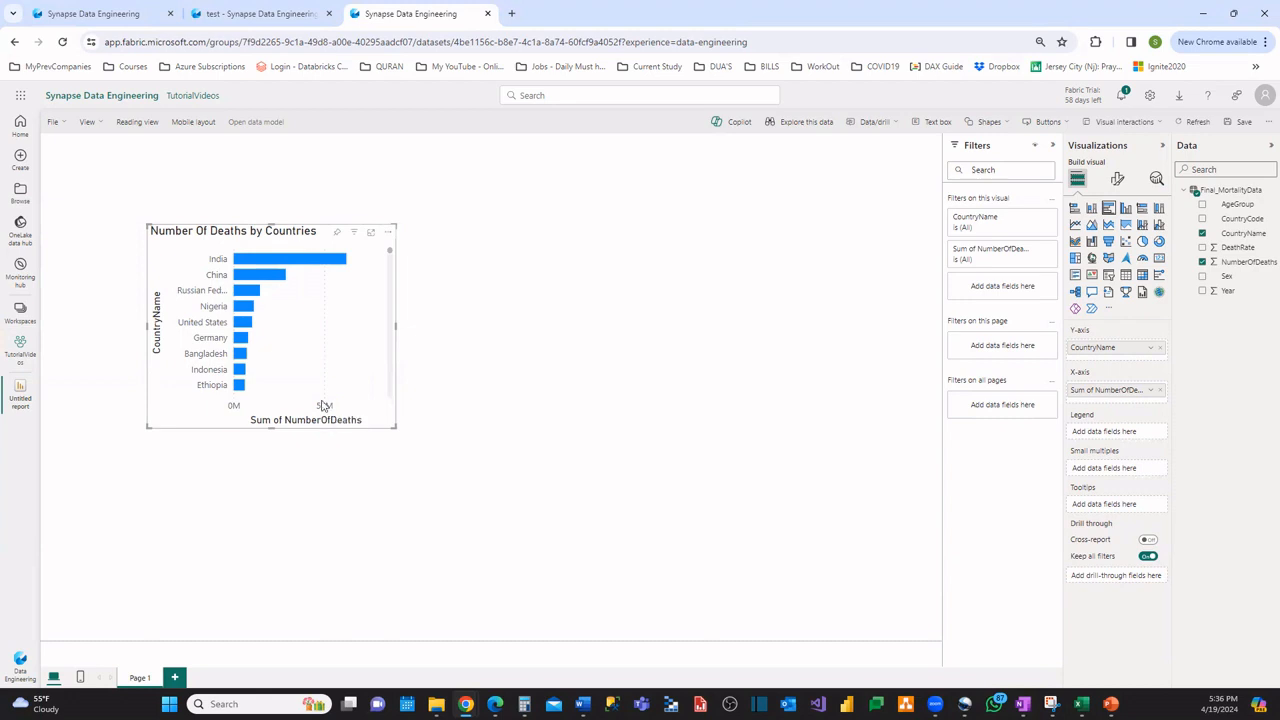
pyautogui.moveTo(250, 282)
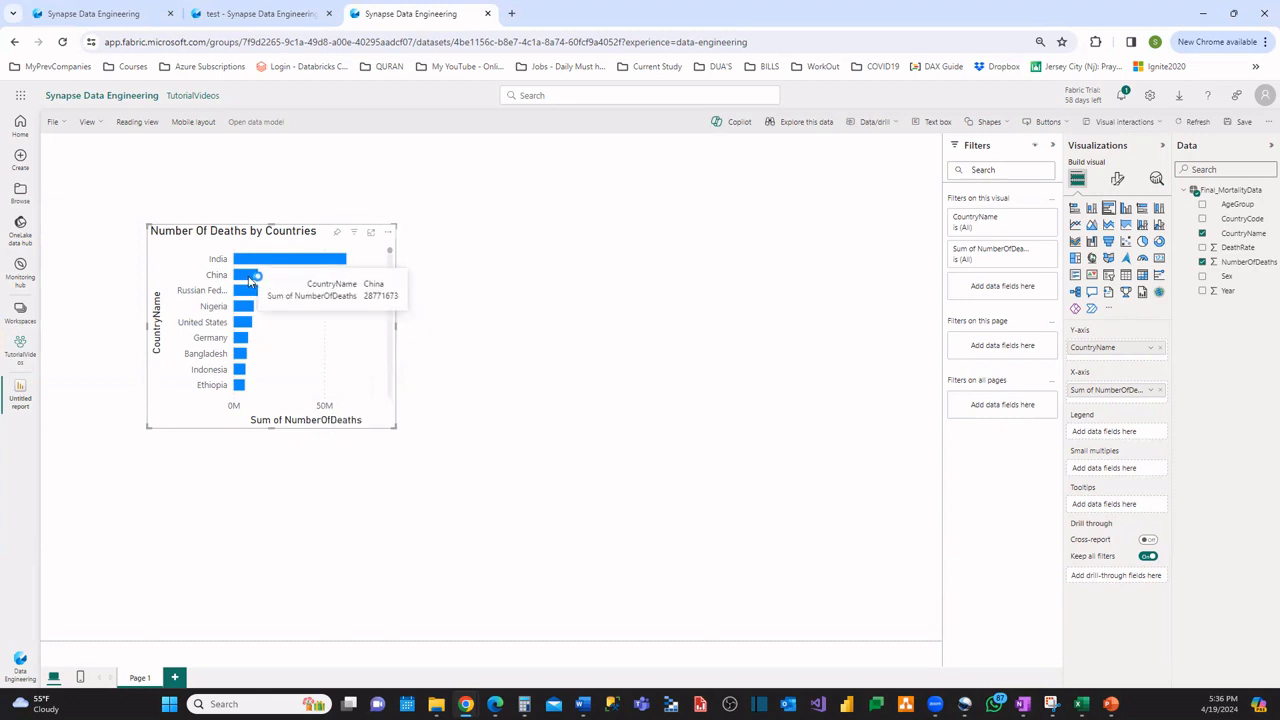
pyautogui.click(486, 340)
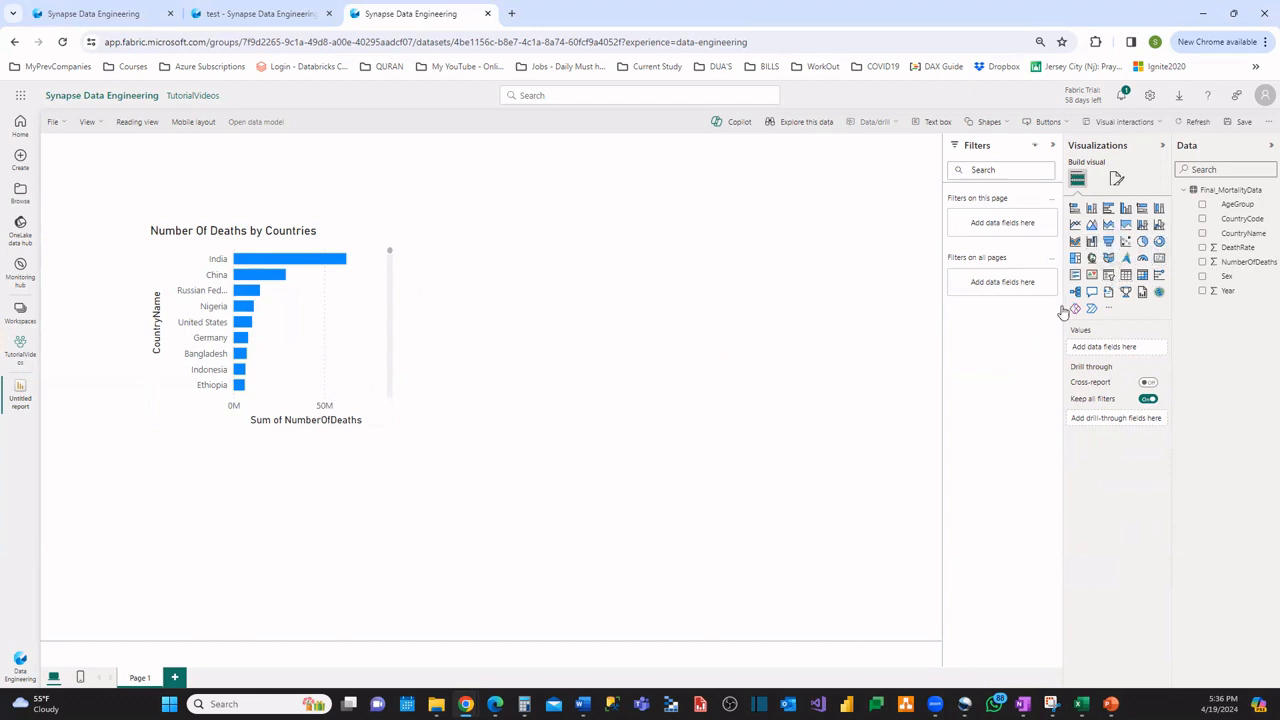
# Add a slightly enlarged table visual beside the bar chart, showing AgeGroup and the sum of NumberOfDeaths
pyautogui.click(1123, 276)
pyautogui.moveTo(265, 507); pyautogui.dragTo(535, 297)
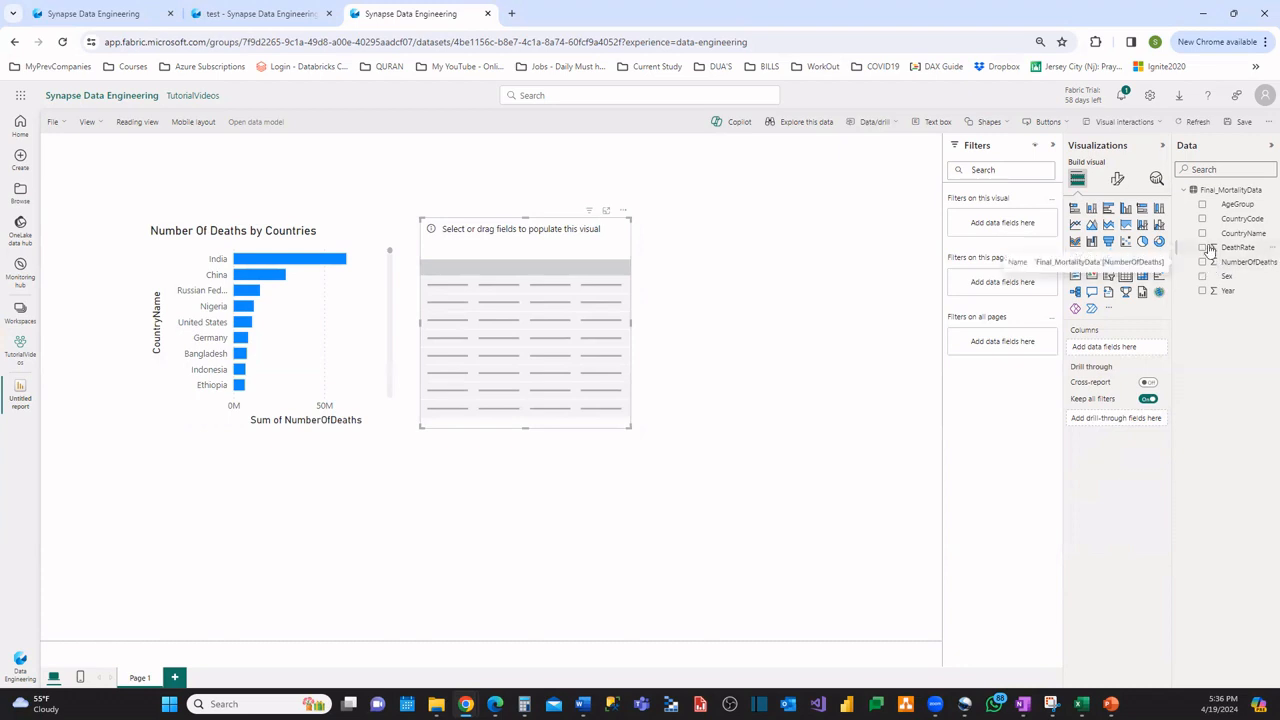
pyautogui.click(1202, 205)
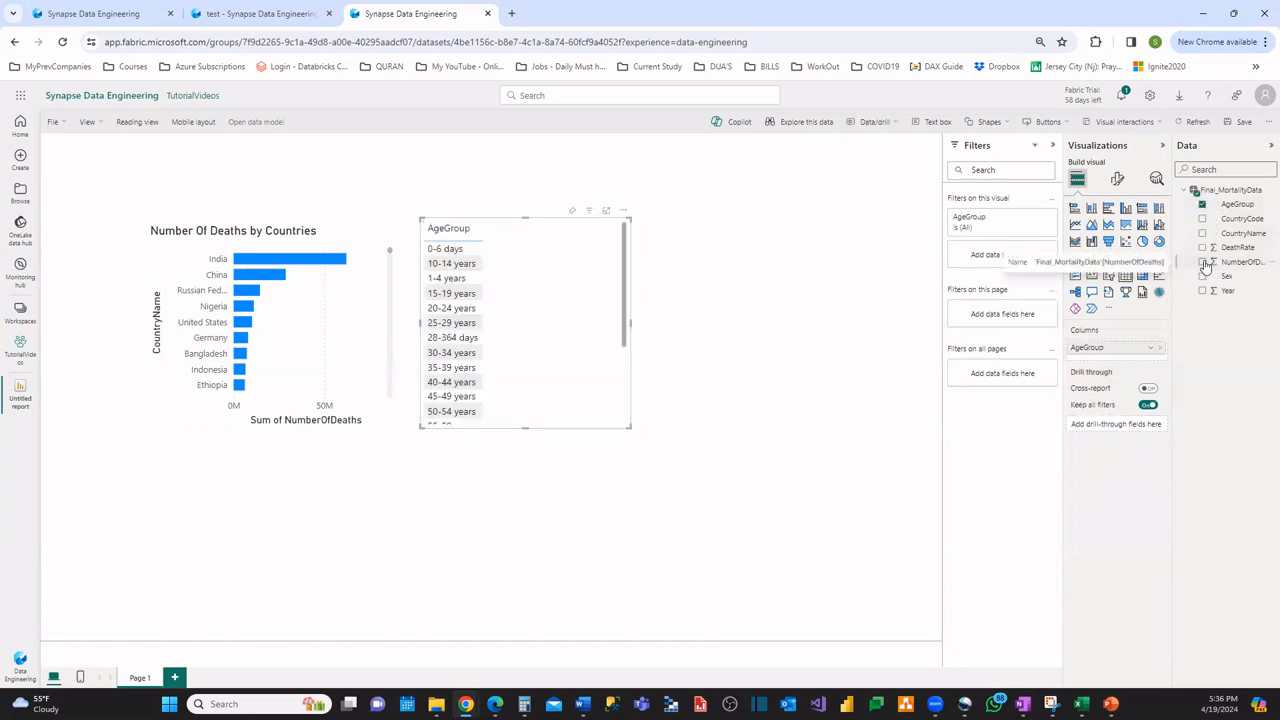
pyautogui.click(1203, 262)
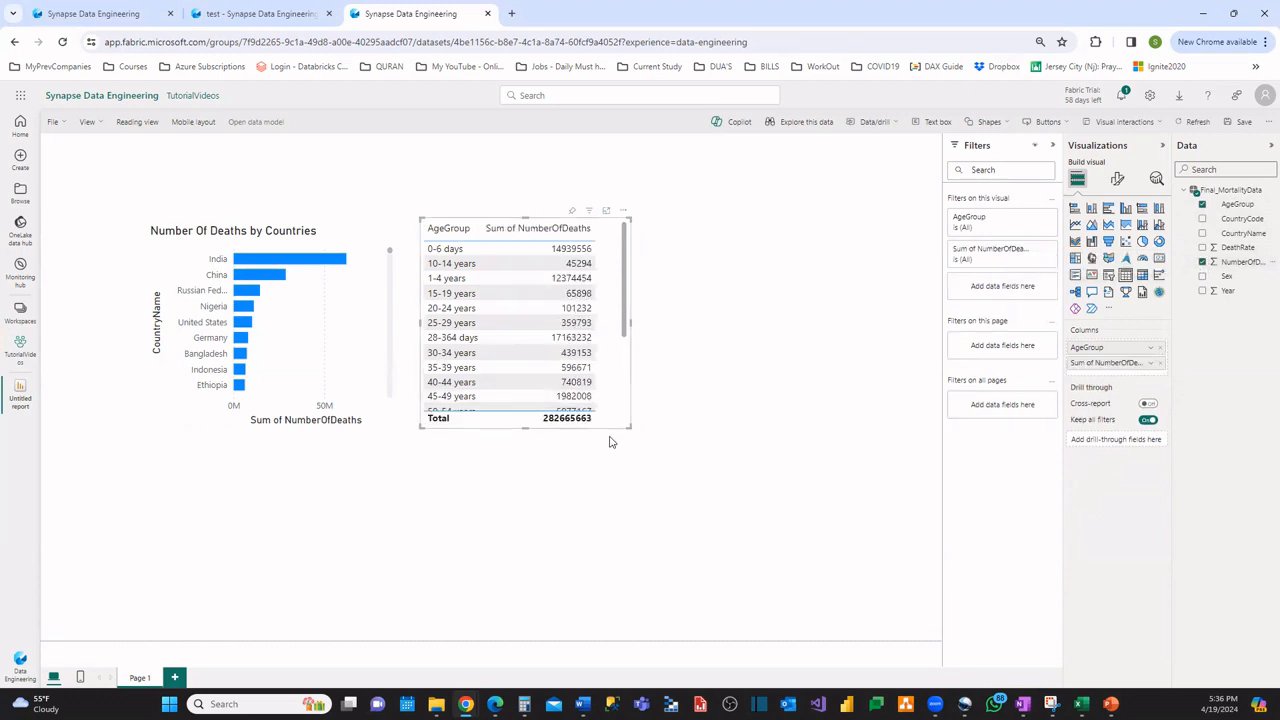
pyautogui.moveTo(626, 426); pyautogui.dragTo(637, 436)
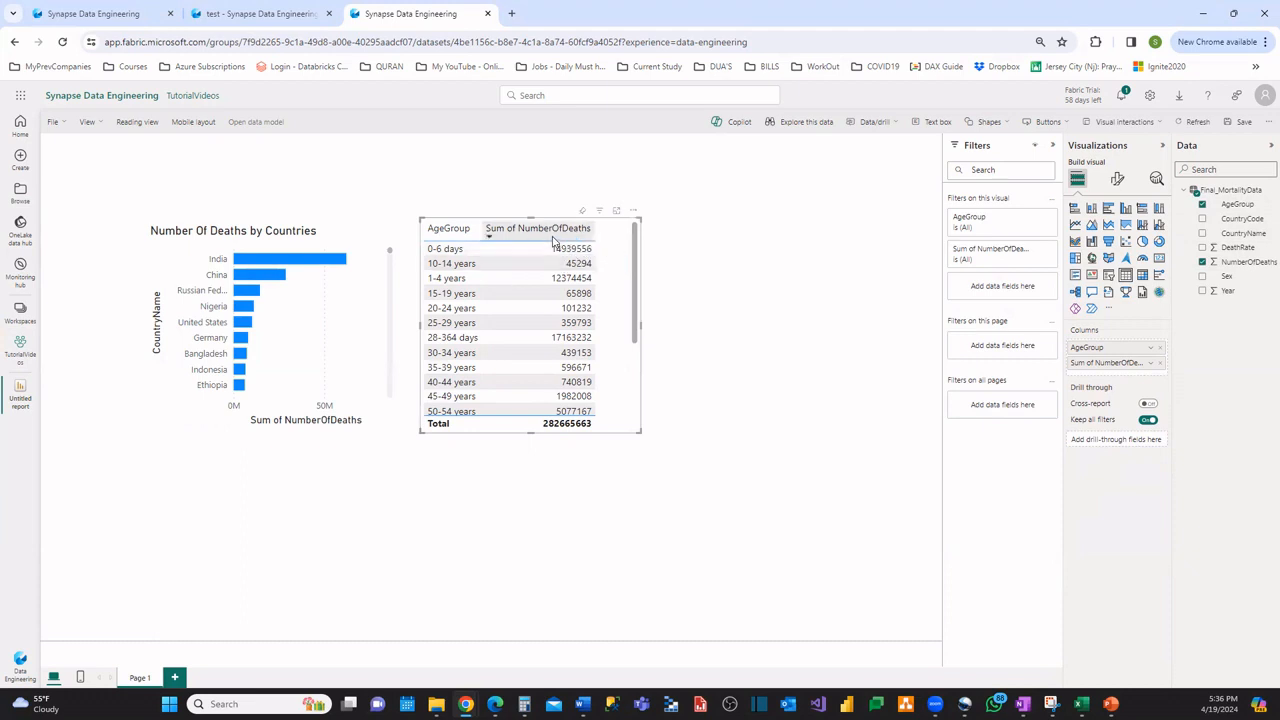
# Sort the age group table by Sum of NumberOfDeaths in descending order
pyautogui.click(633, 212)
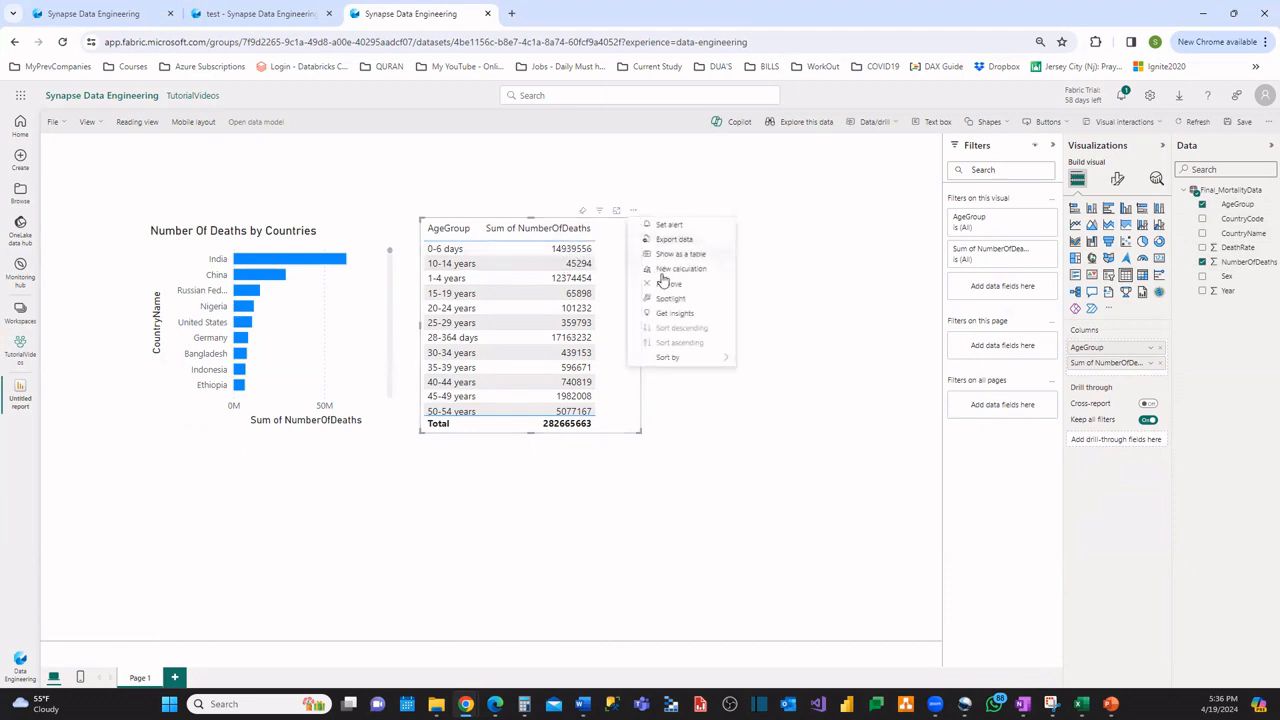
pyautogui.click(557, 230)
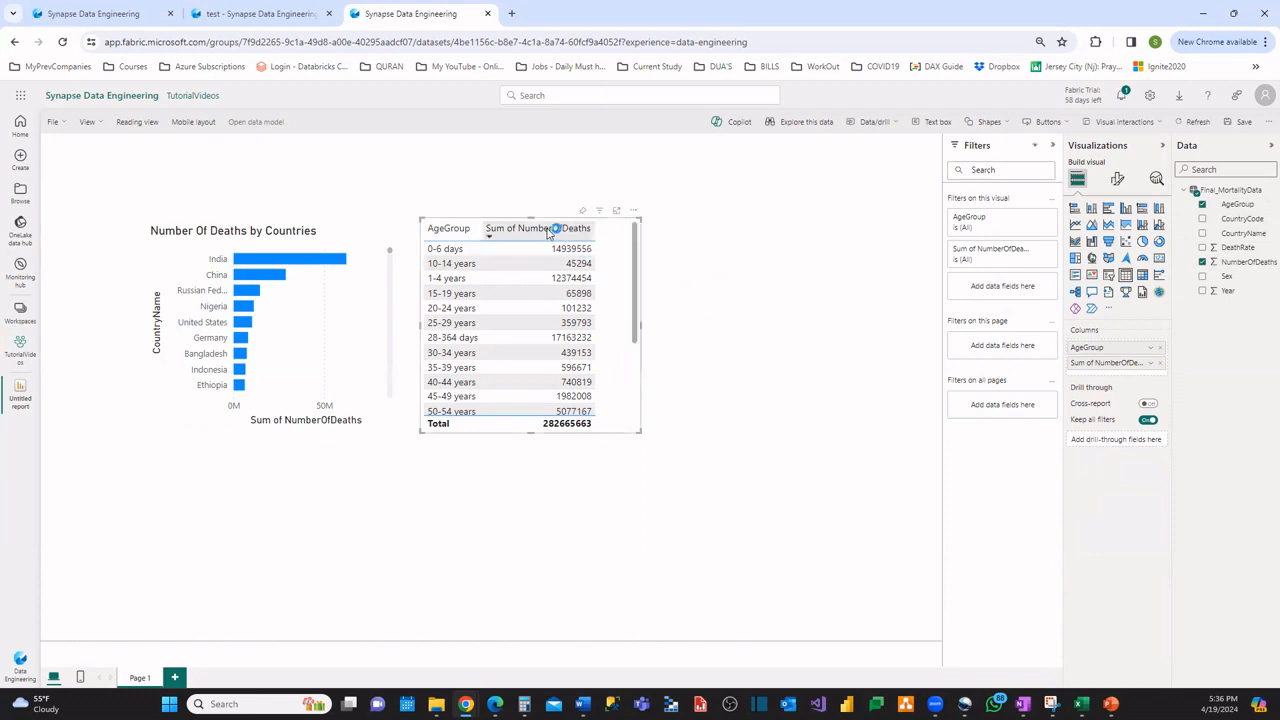
pyautogui.click(634, 214)
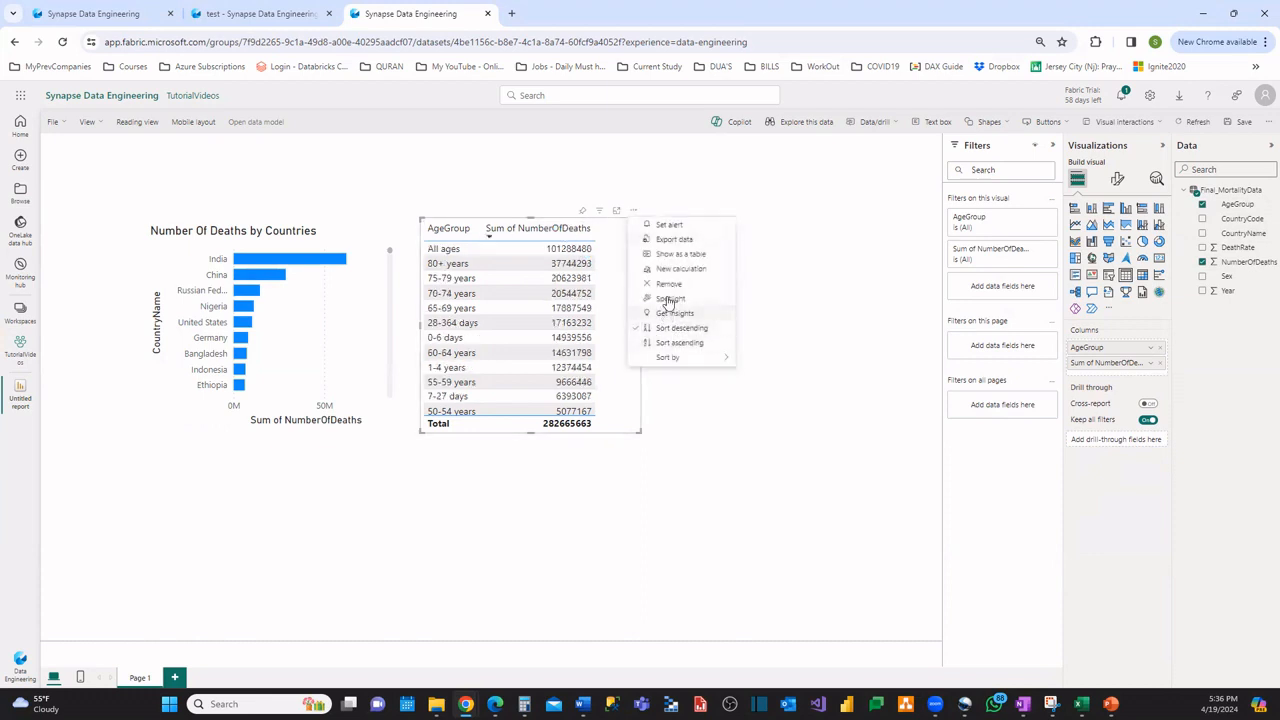
pyautogui.click(711, 399)
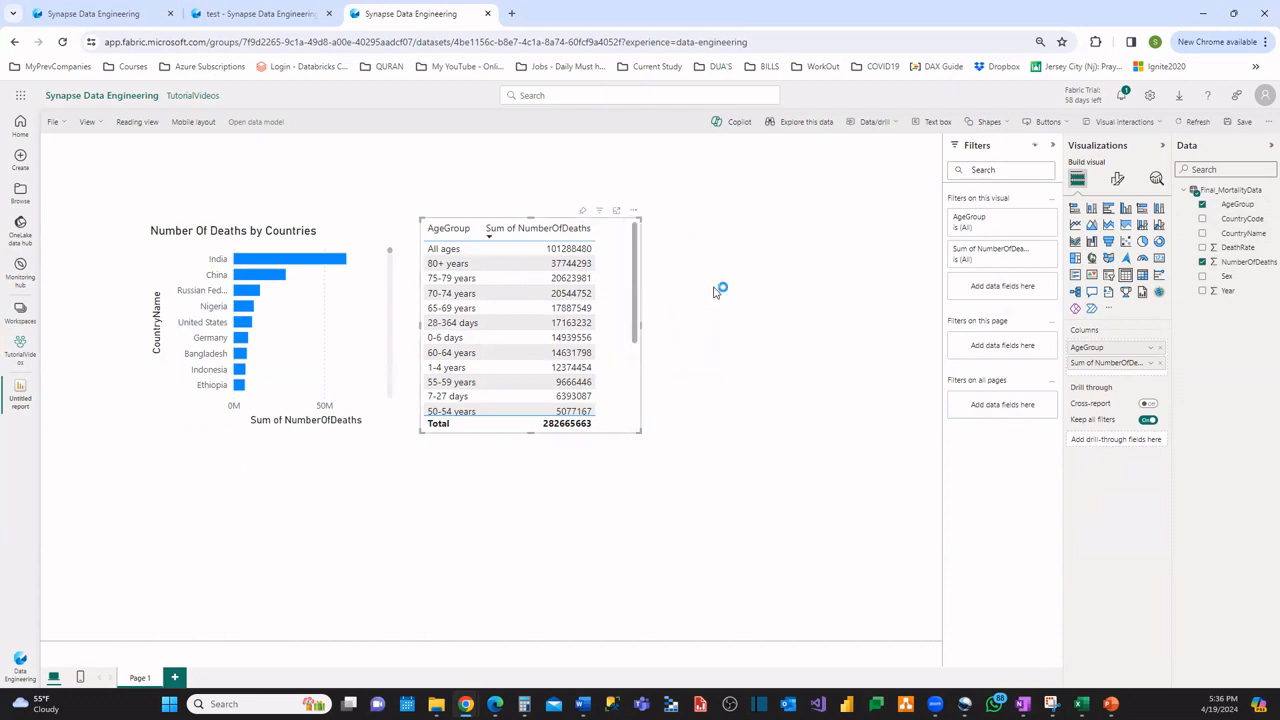
# Turn on the age group table's title and set its text to "Number of Deaths by Age Grp:"
pyautogui.click(1117, 181)
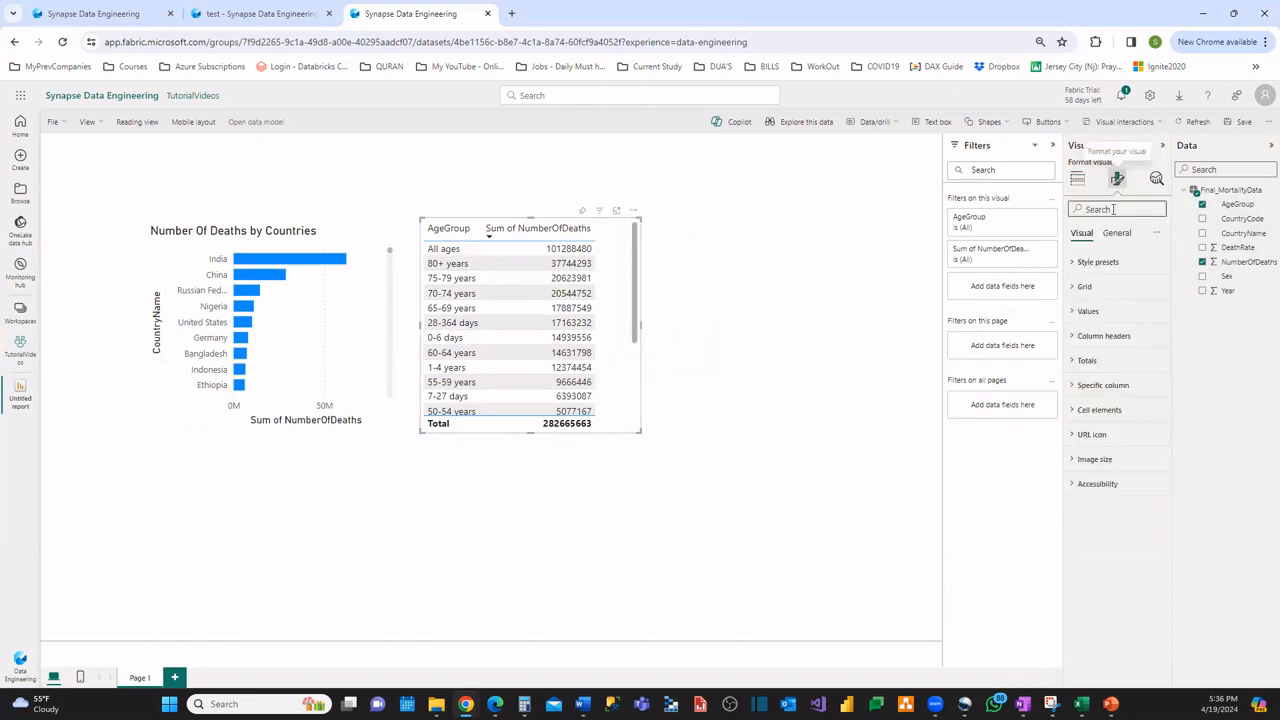
pyautogui.click(1114, 235)
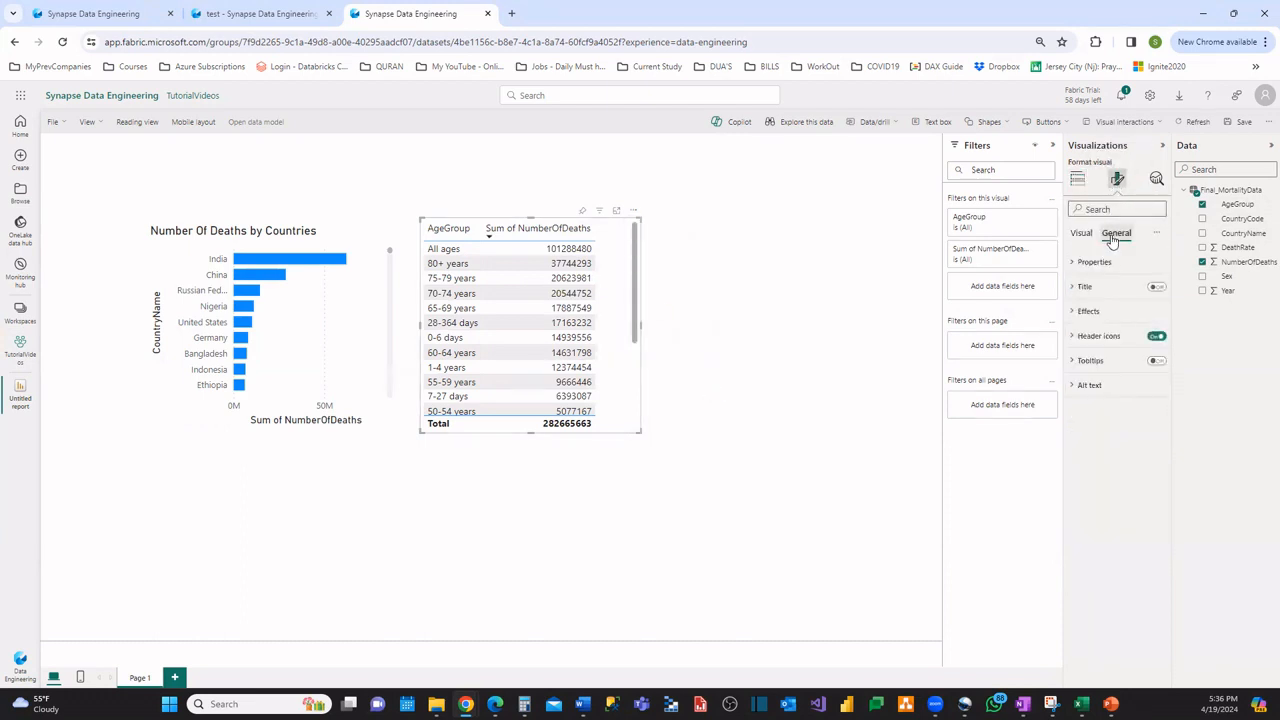
pyautogui.click(1071, 289)
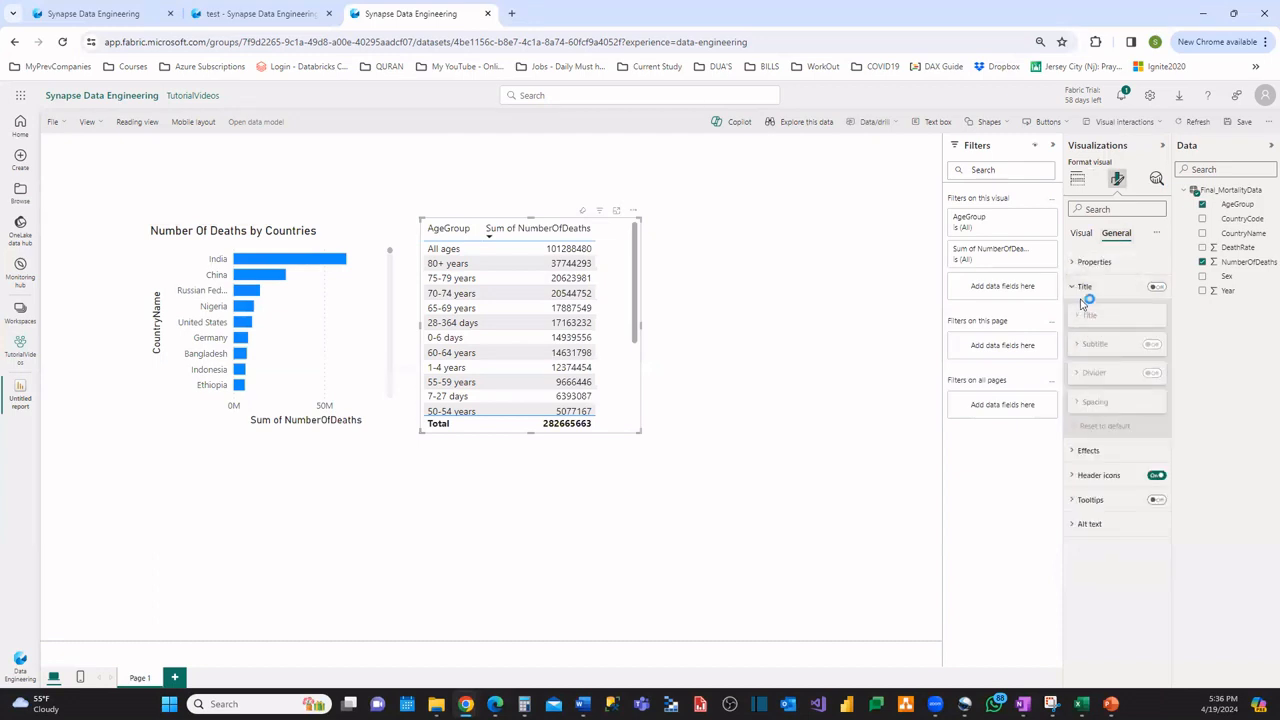
pyautogui.click(1157, 288)
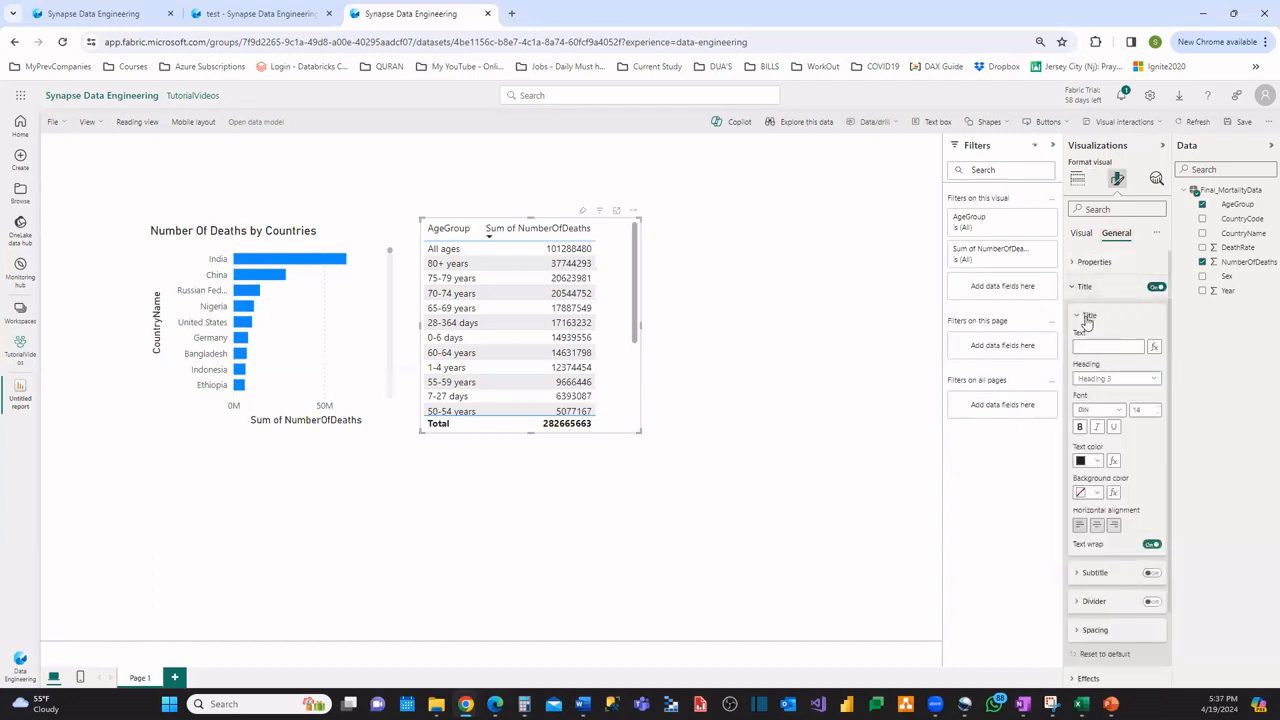
pyautogui.click(1089, 345)
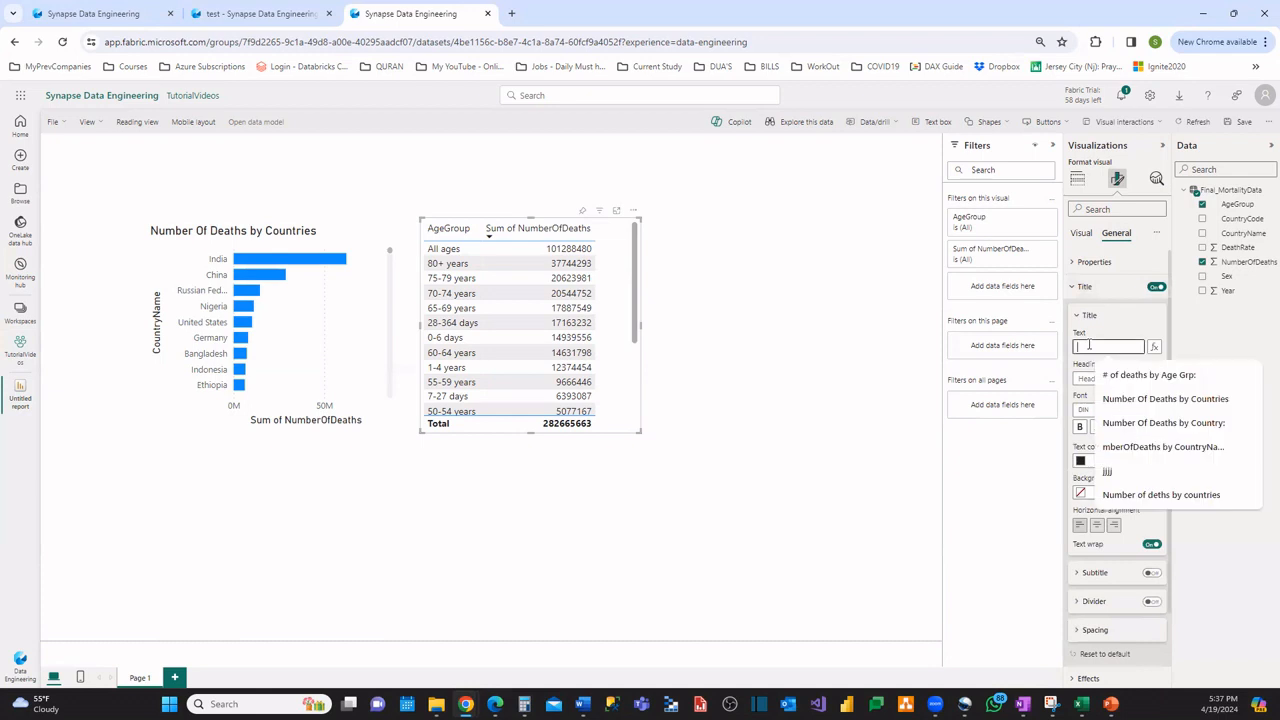
pyautogui.click(1132, 376)
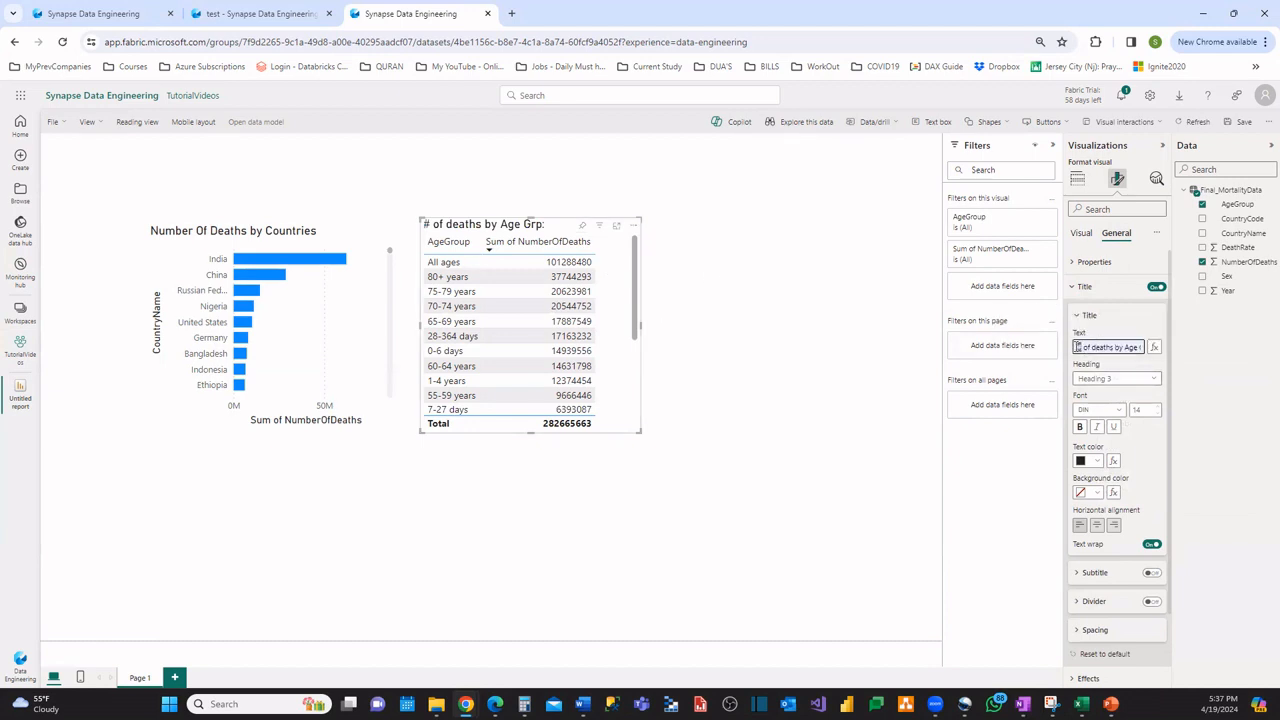
pyautogui.doubleClick(1077, 347)
pyautogui.write('Number')
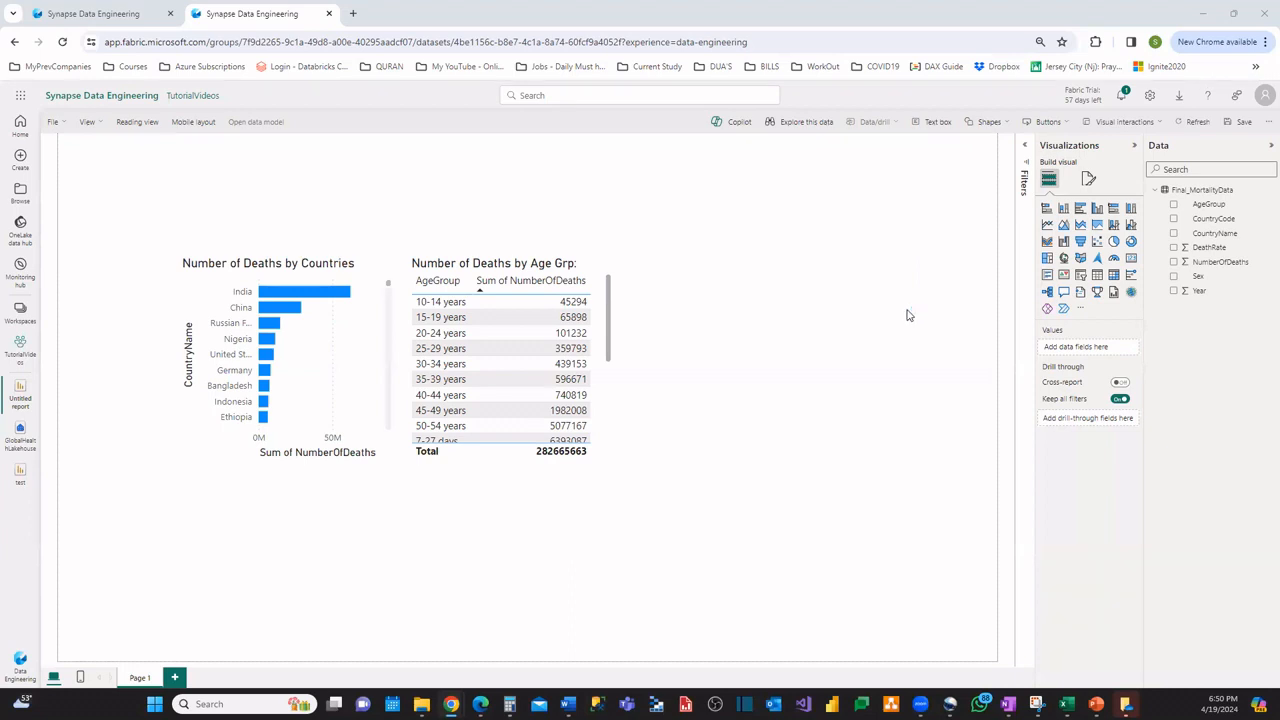
# Add an enlarged pie chart beside the age group table, showing the sum of NumberOfDeaths by Sex
pyautogui.click(1114, 241)
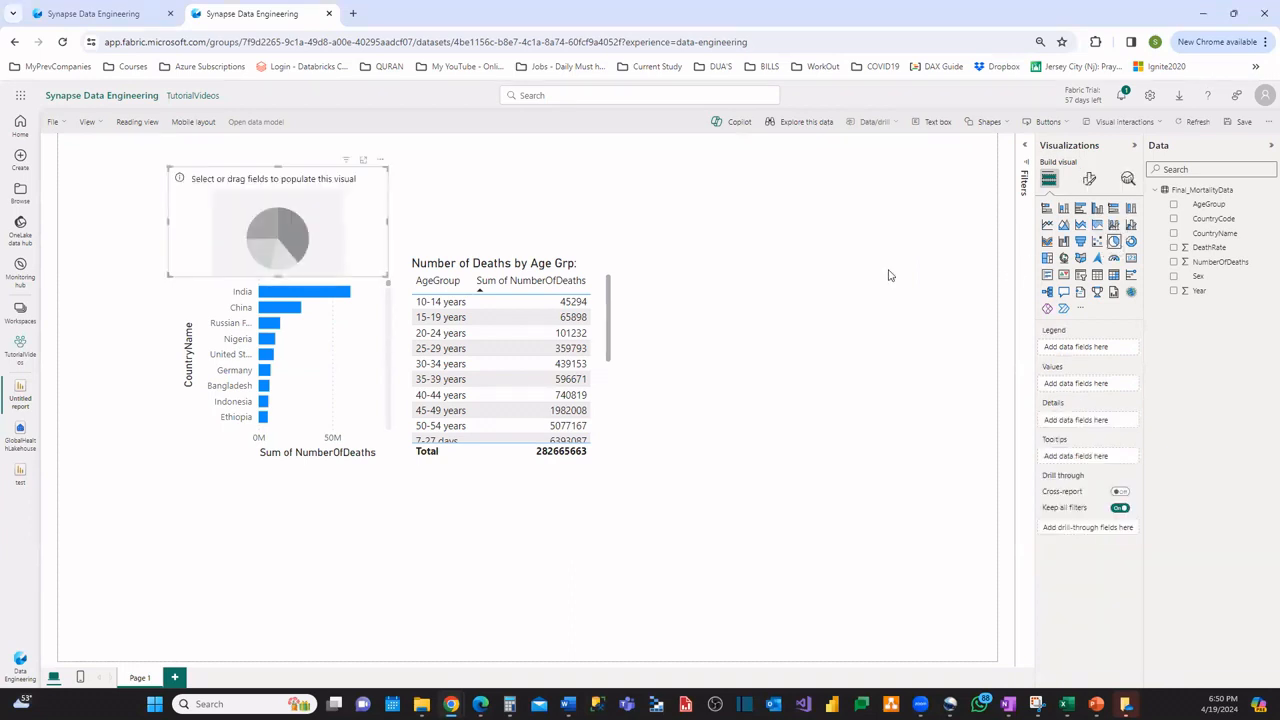
pyautogui.moveTo(324, 229); pyautogui.dragTo(871, 455)
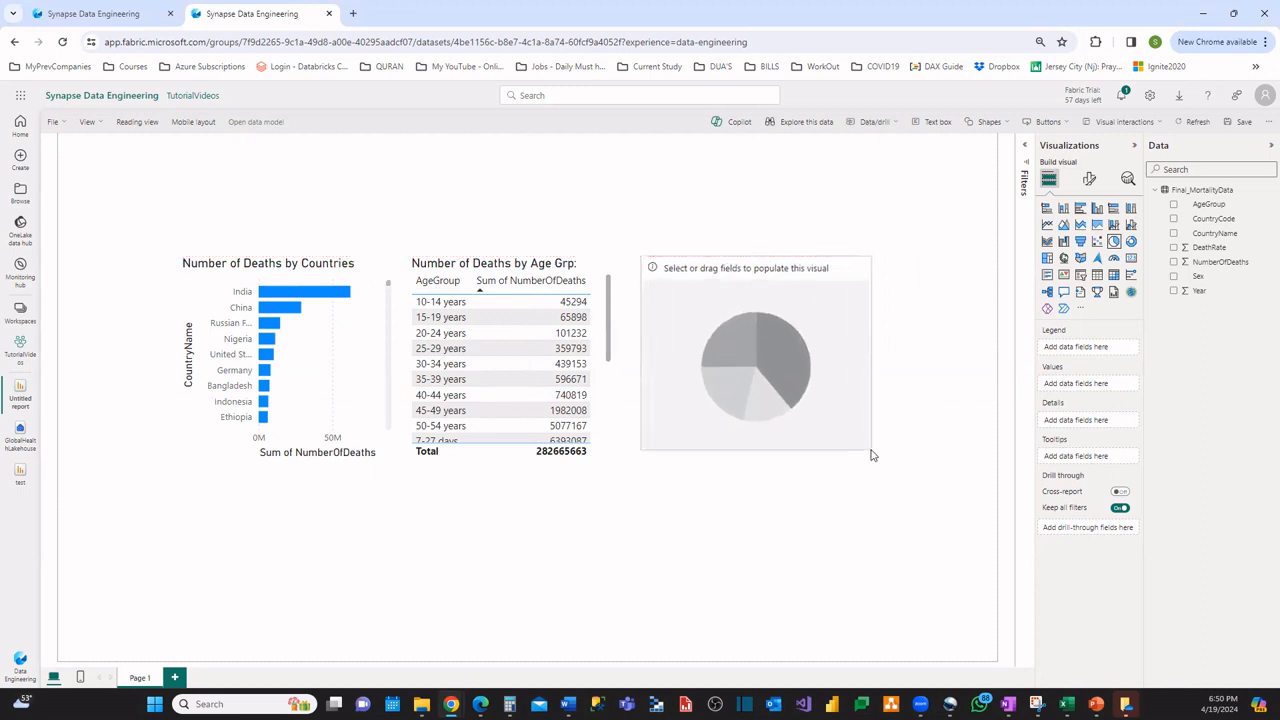
pyautogui.click(1174, 263)
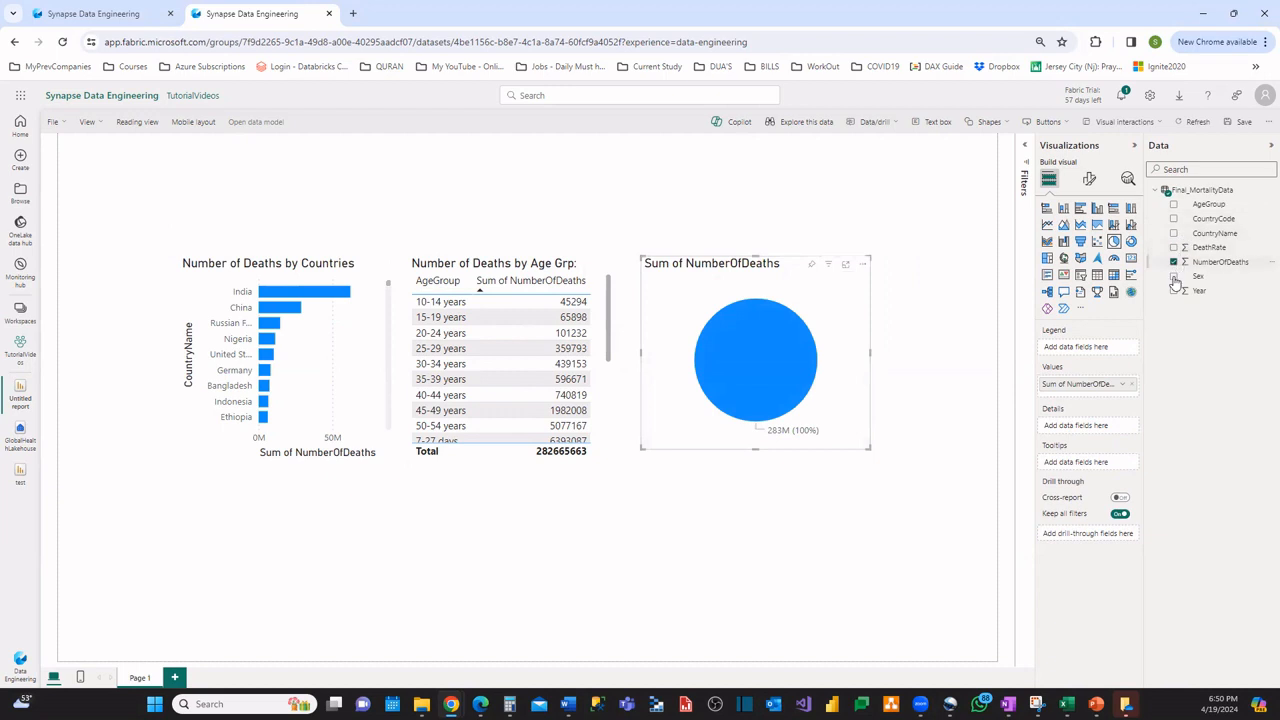
pyautogui.click(1174, 276)
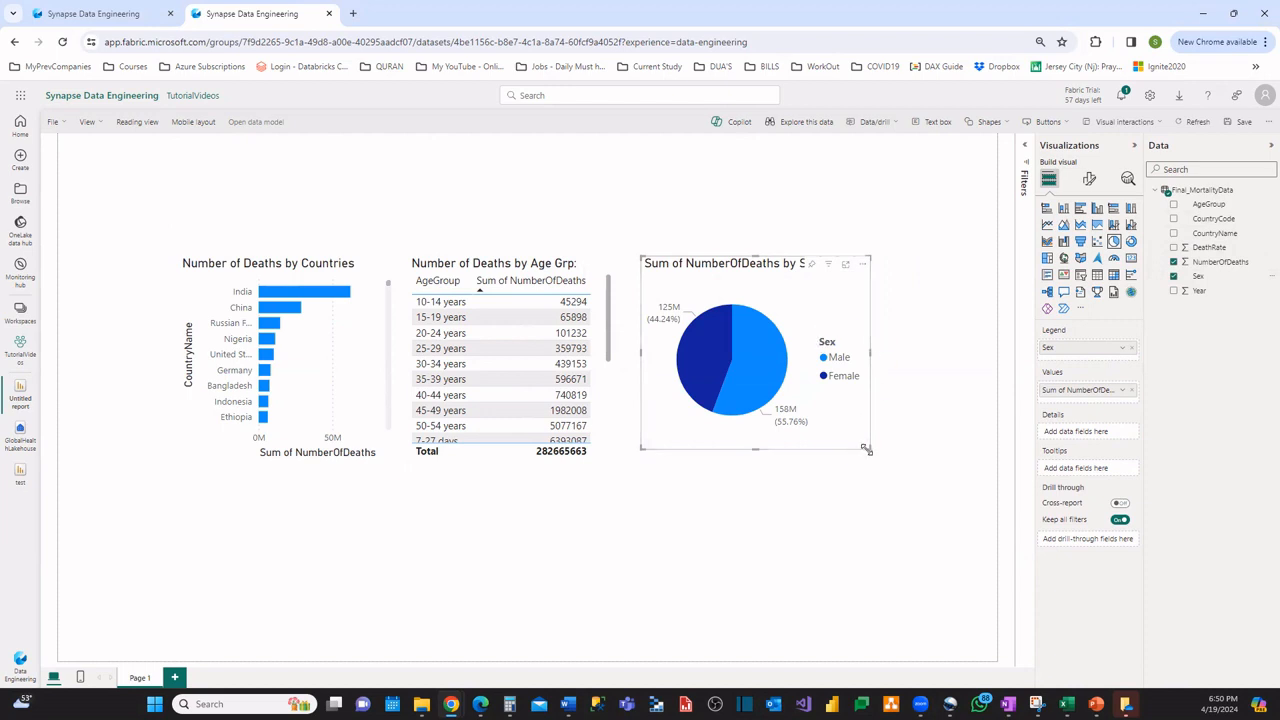
pyautogui.moveTo(866, 451); pyautogui.dragTo(859, 455)
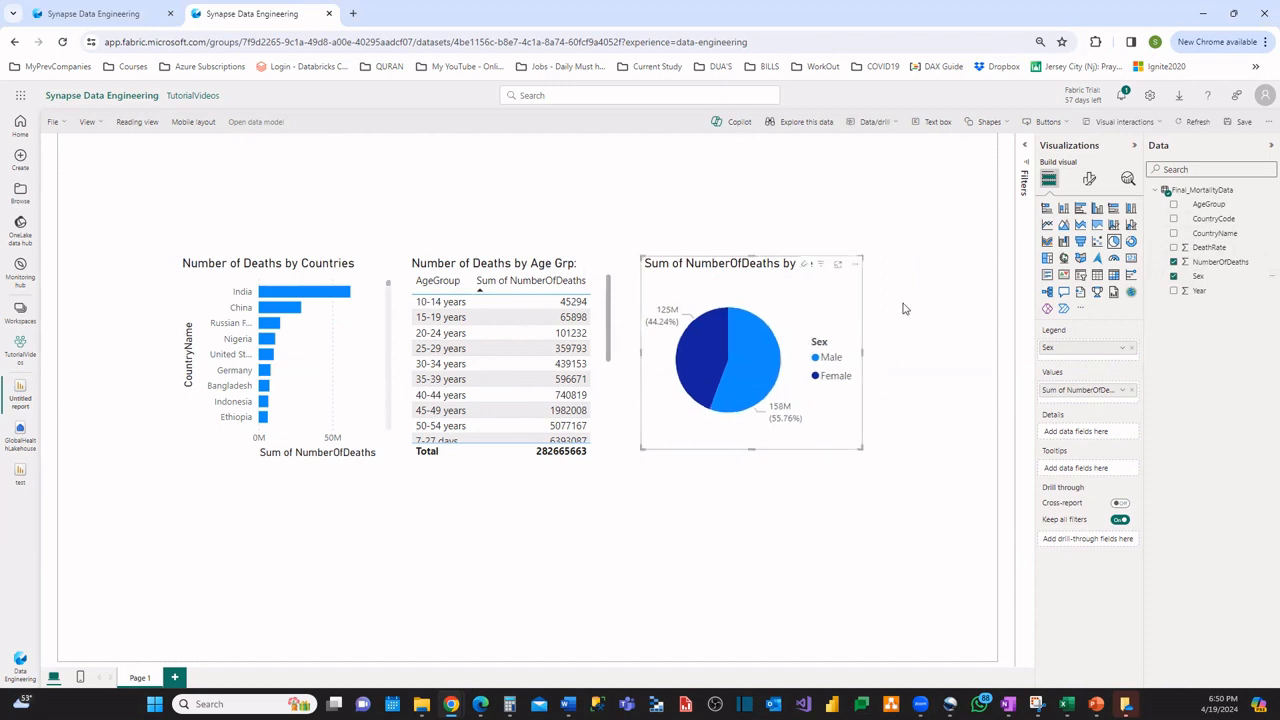
# Change the pie chart's title text to "Number Of Death by Gender"
pyautogui.click(1089, 178)
pyautogui.click(1088, 233)
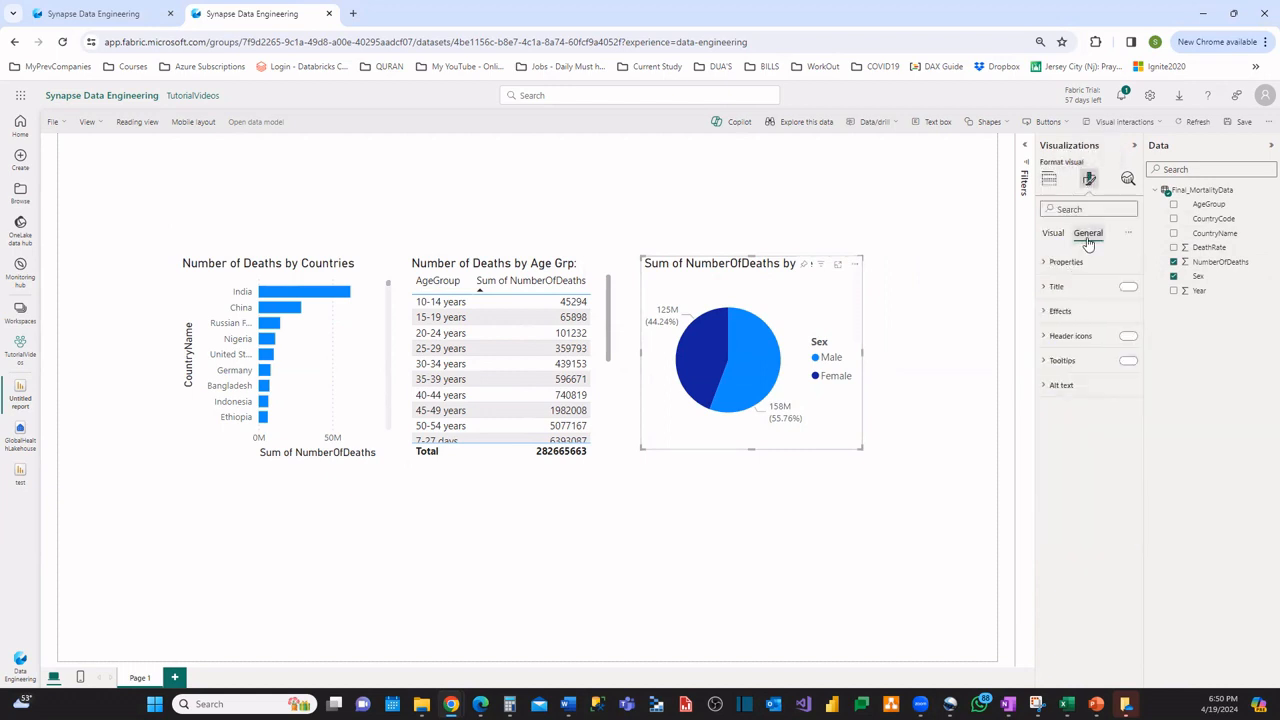
pyautogui.click(1048, 287)
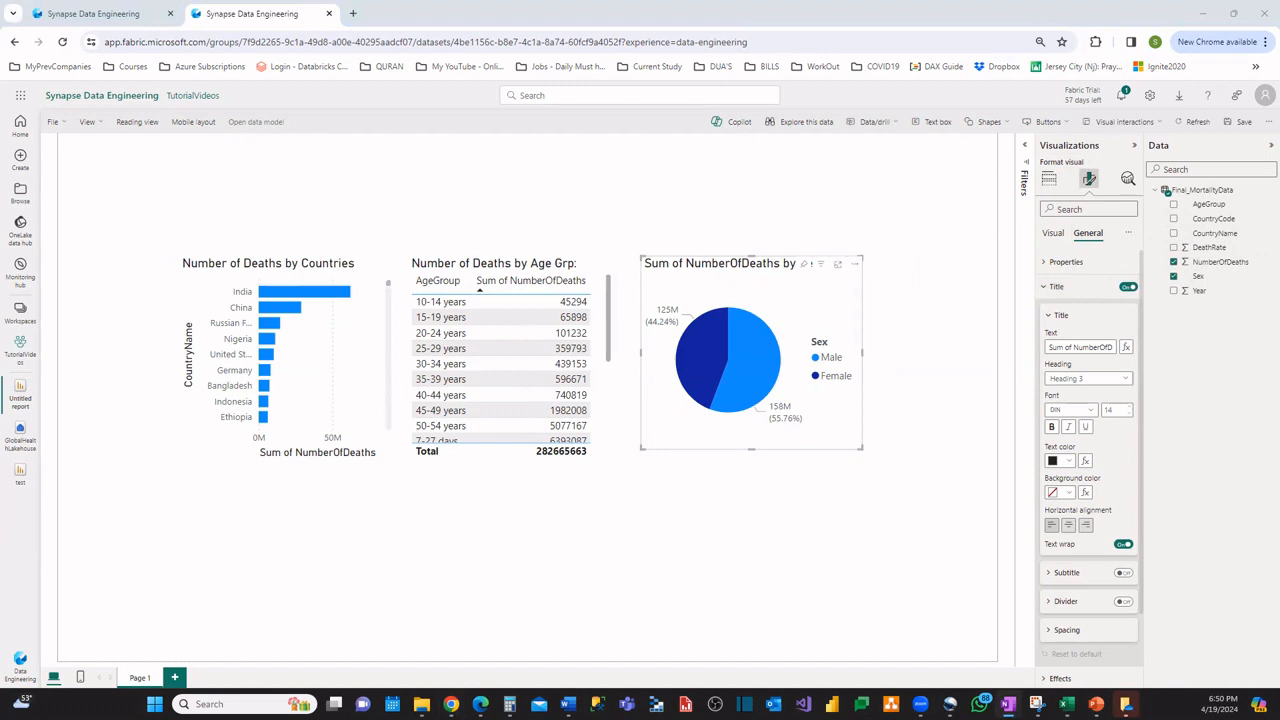
pyautogui.click(1082, 347)
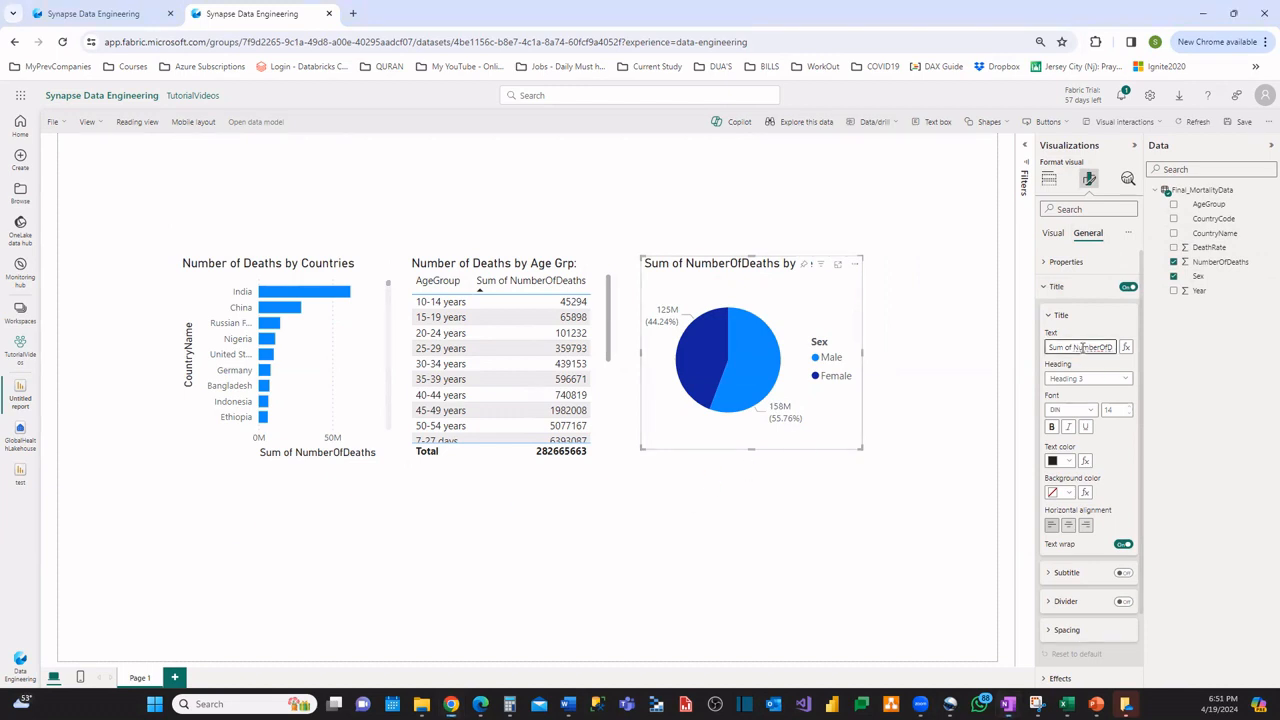
pyautogui.hotkey('ctrl', 'a')
pyautogui.write('Of Death By Gender')
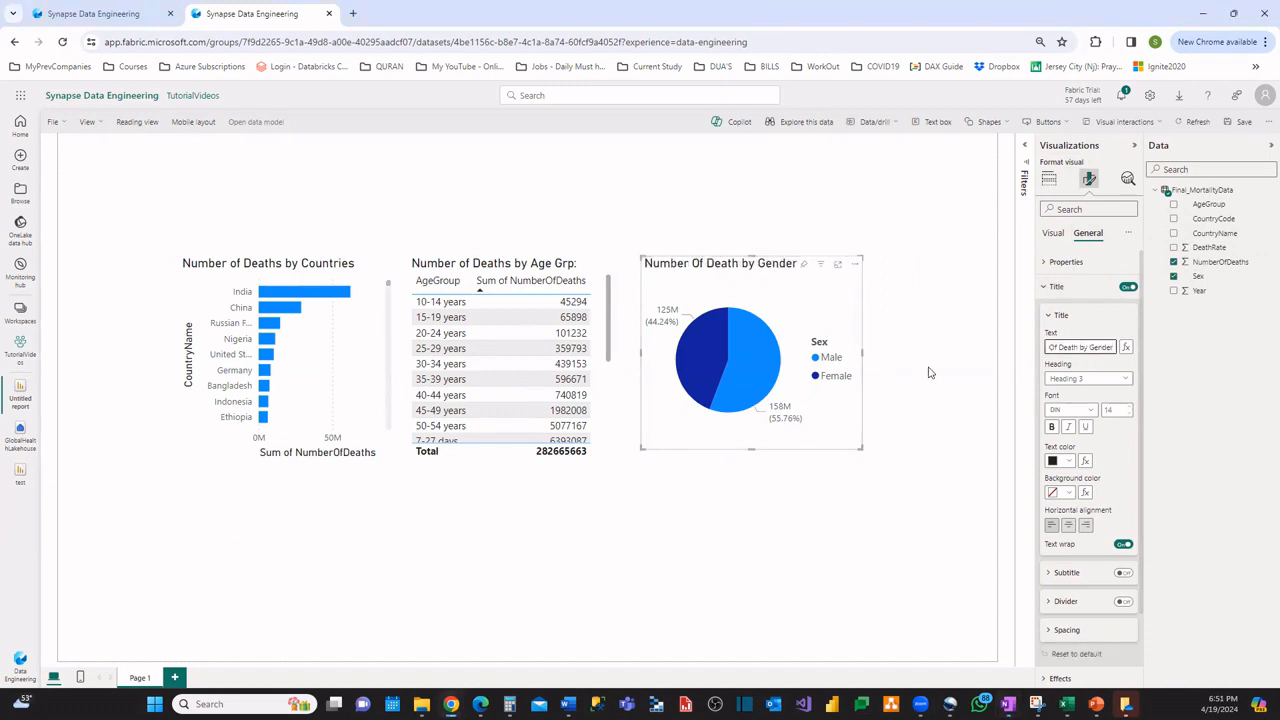
pyautogui.click(930, 372)
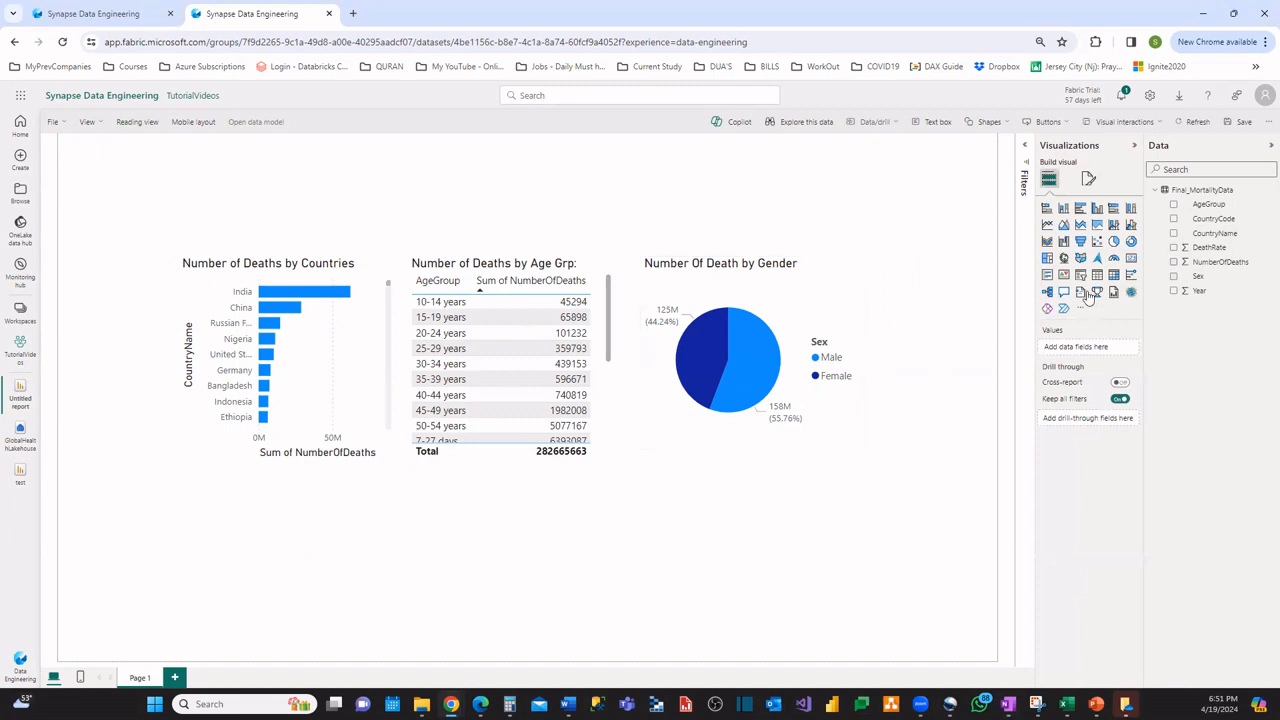
# Add a wide line chart below the other visuals, with Year on the X-axis and the sum of NumberOfDeaths on the Y-axis
pyautogui.click(1047, 224)
pyautogui.moveTo(279, 205); pyautogui.dragTo(288, 534)
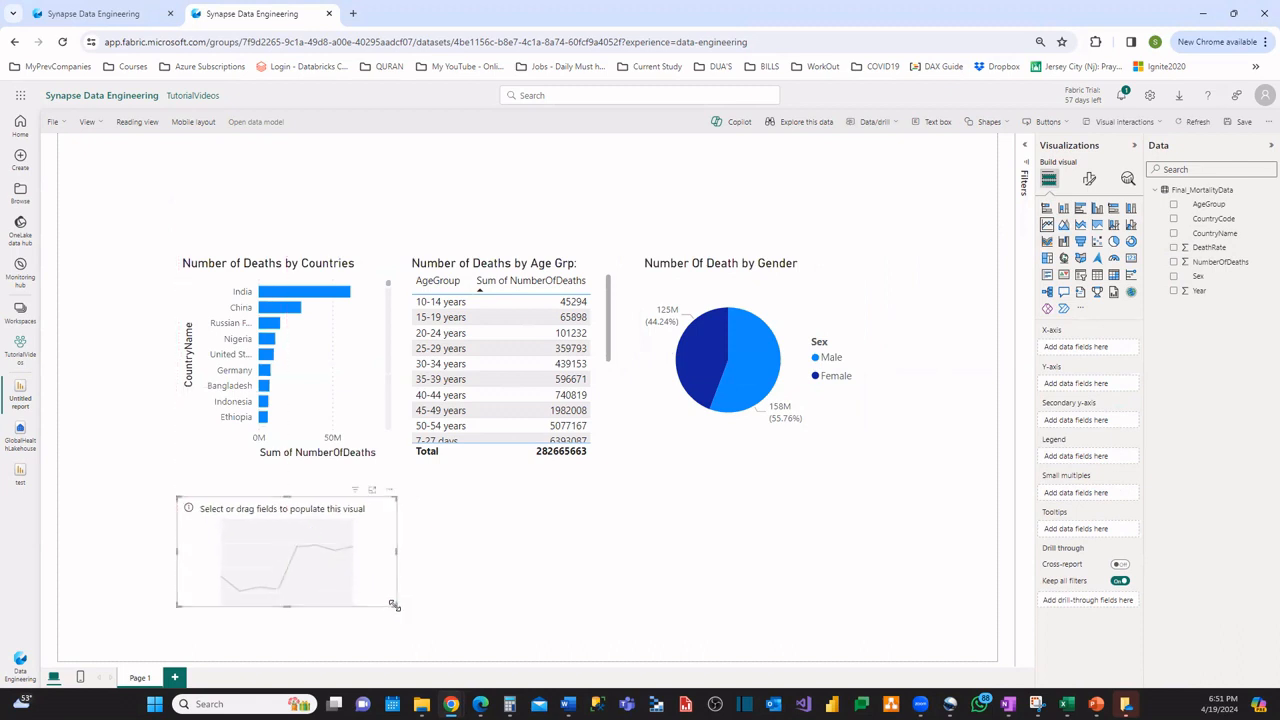
pyautogui.moveTo(397, 607); pyautogui.dragTo(827, 638)
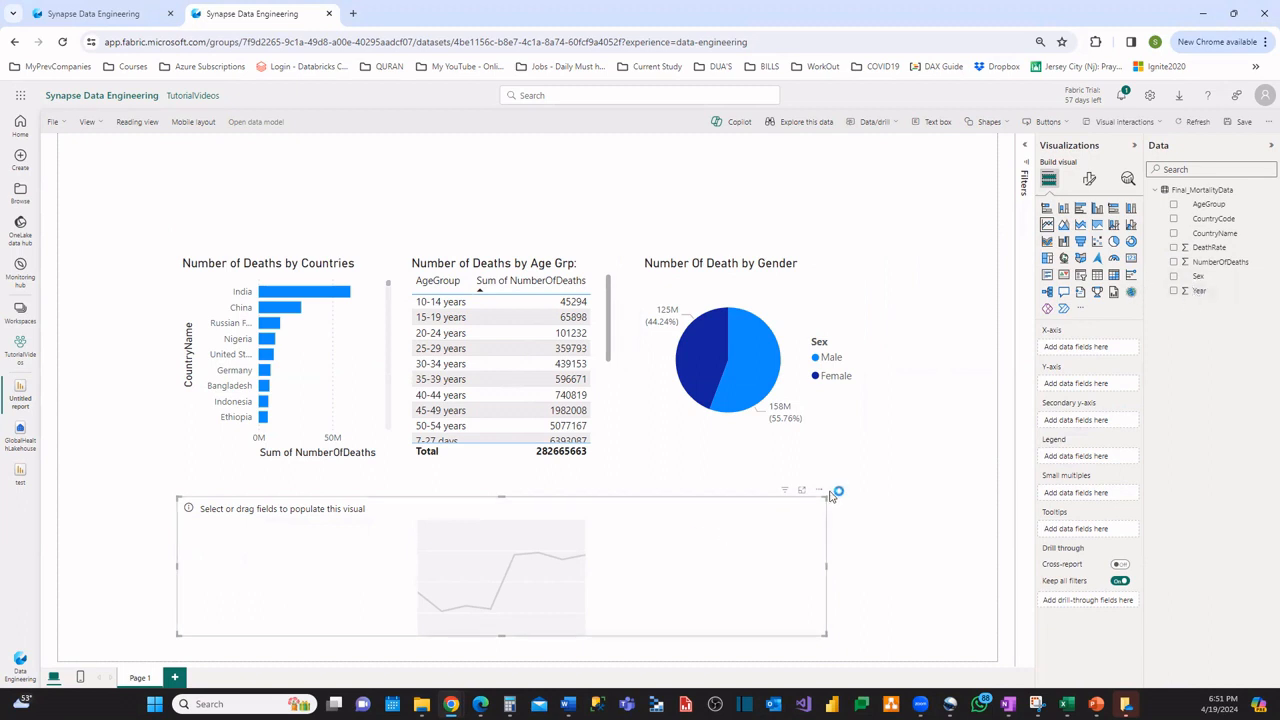
pyautogui.click(1174, 262)
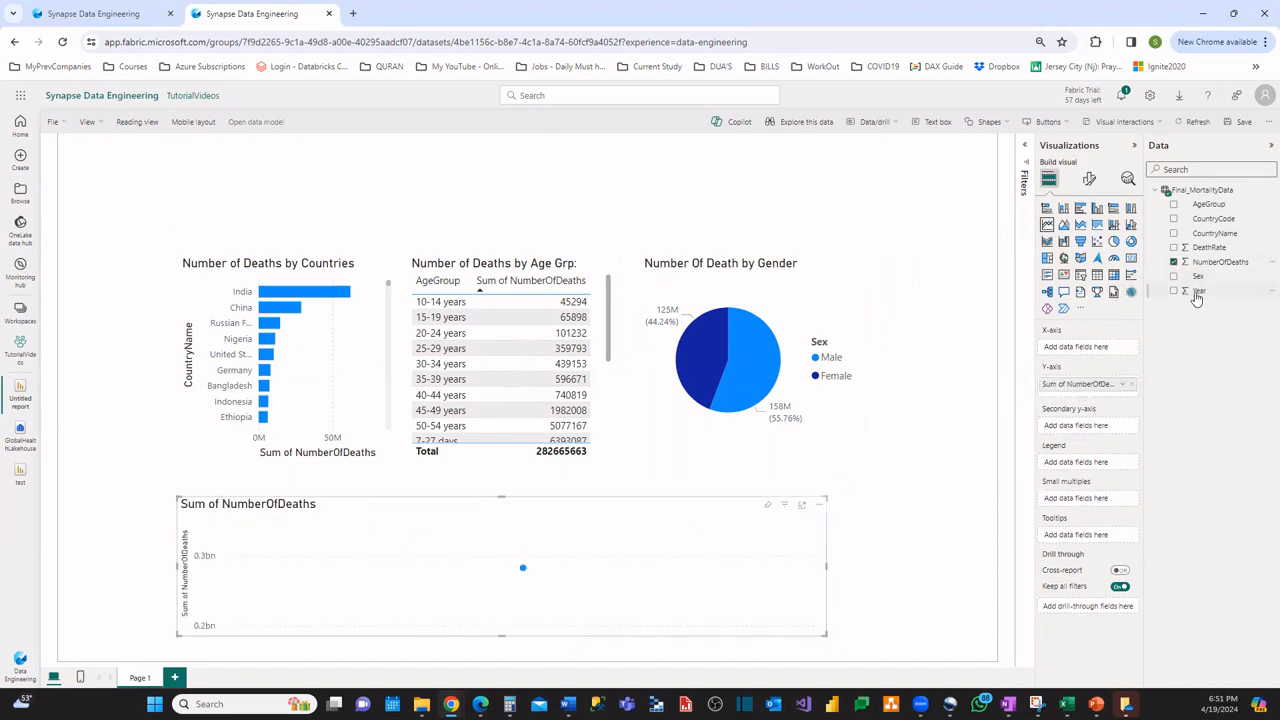
pyautogui.moveTo(1195, 291); pyautogui.dragTo(1088, 350)
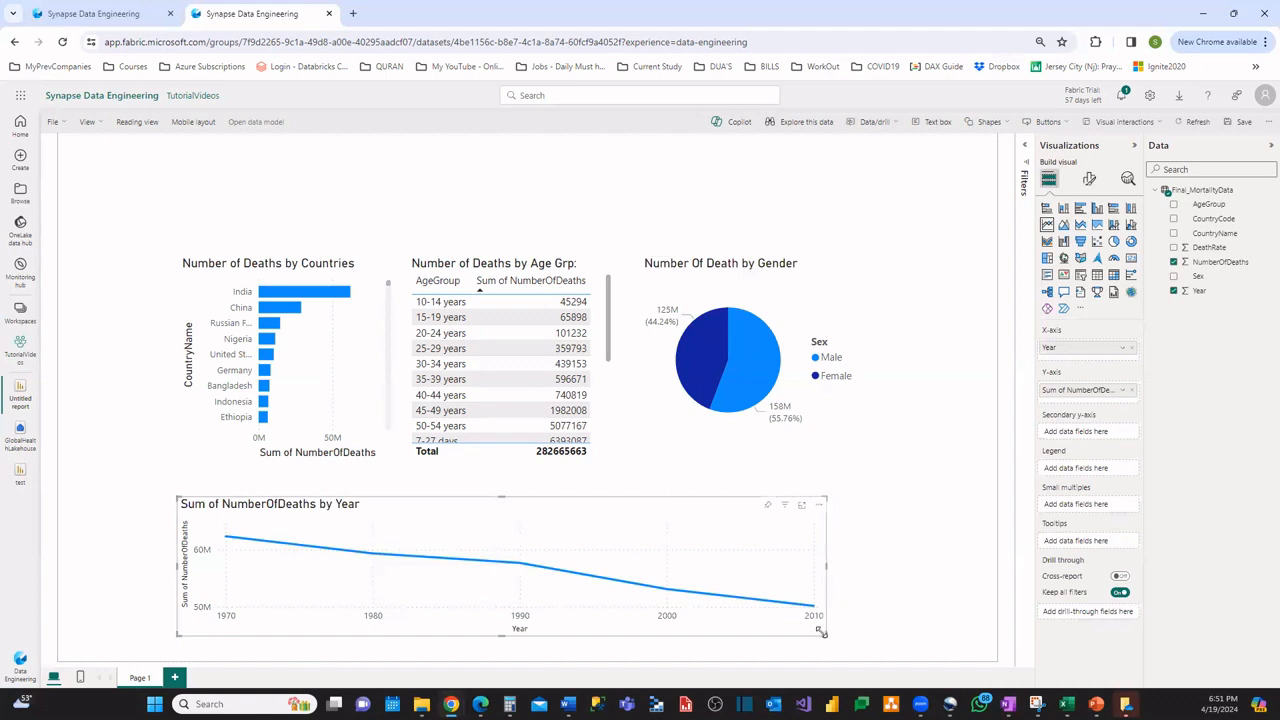
pyautogui.moveTo(822, 634); pyautogui.dragTo(887, 645)
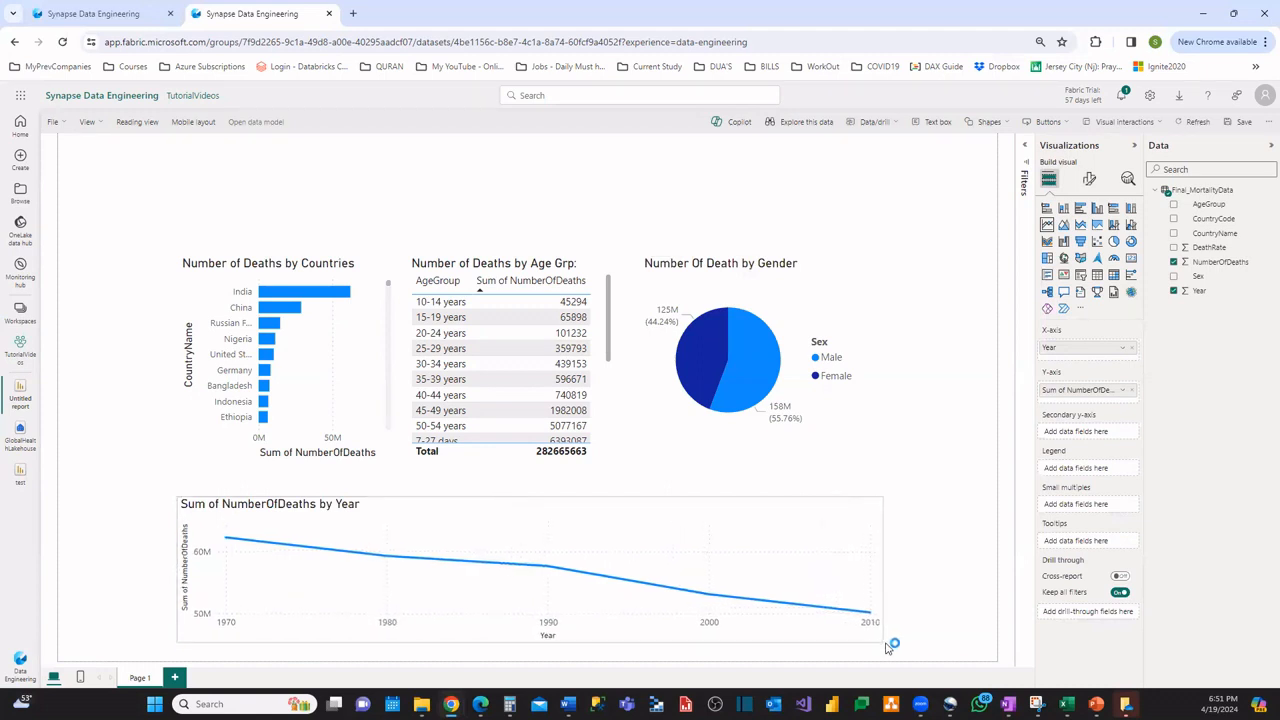
pyautogui.click(738, 487)
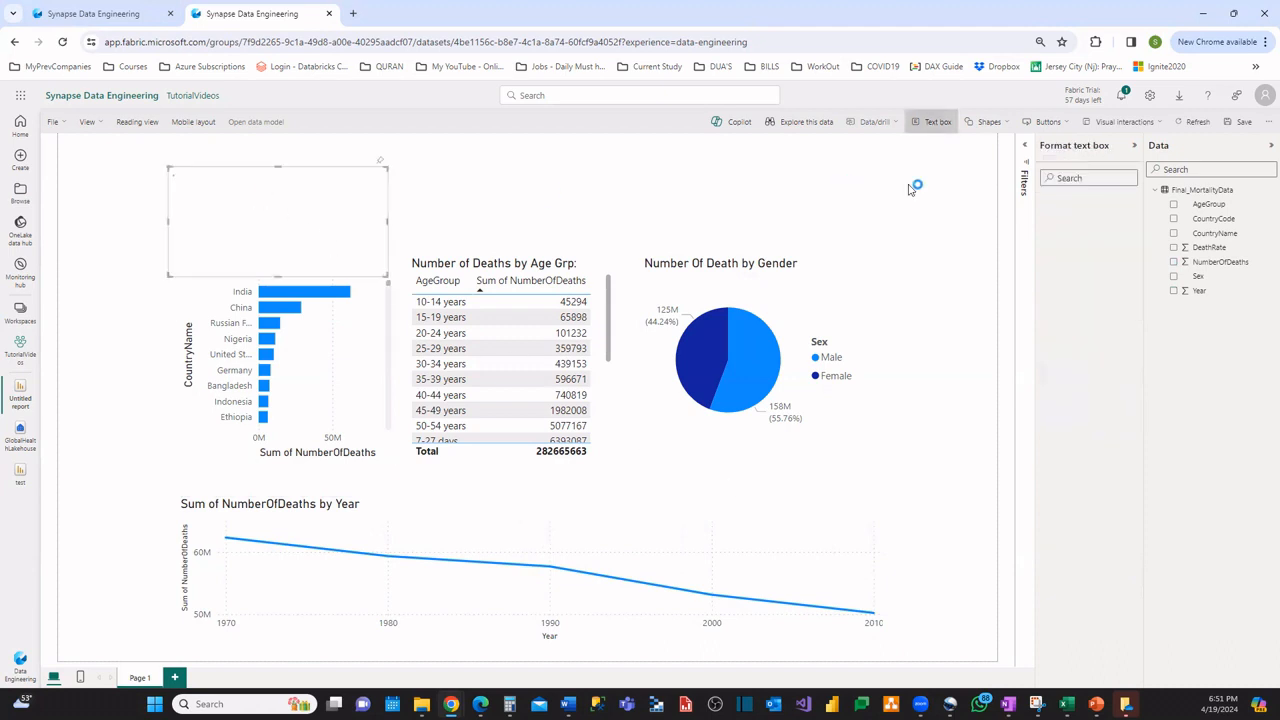
# Insert a compact text box above the bar chart reading "Global Mortality Report" in font size 18
pyautogui.moveTo(383, 273); pyautogui.dragTo(357, 234)
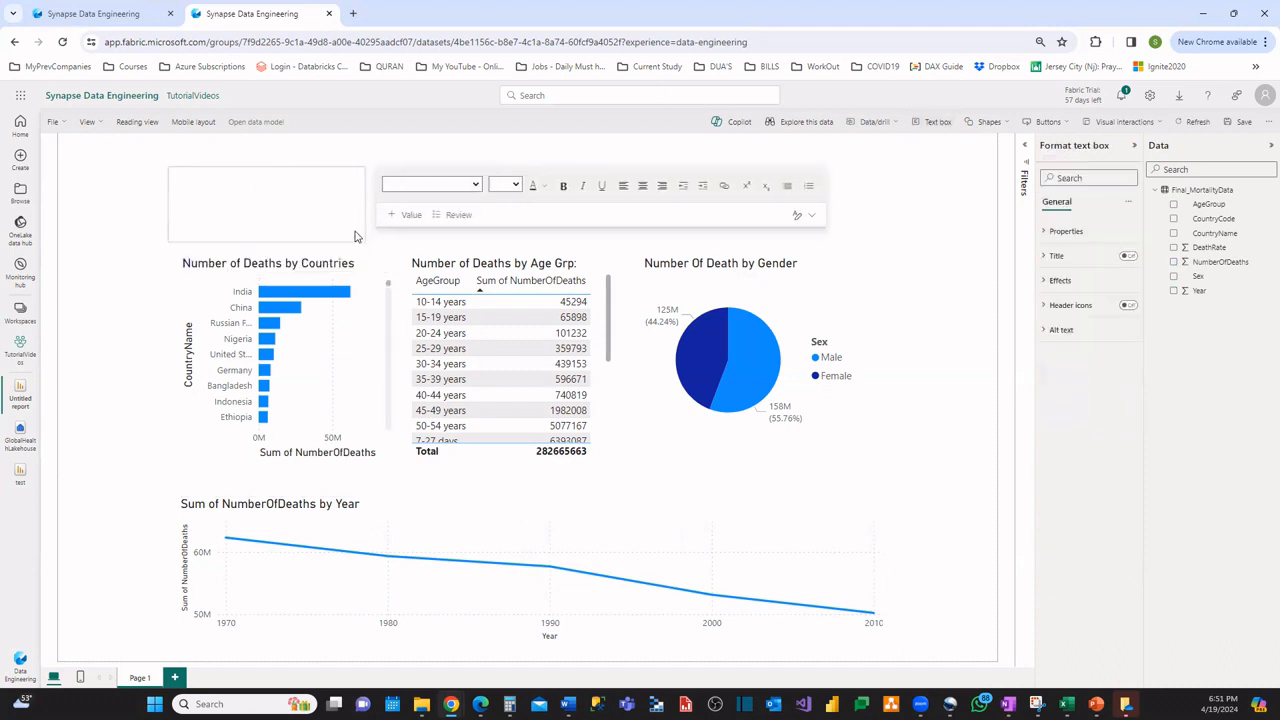
pyautogui.click(238, 192)
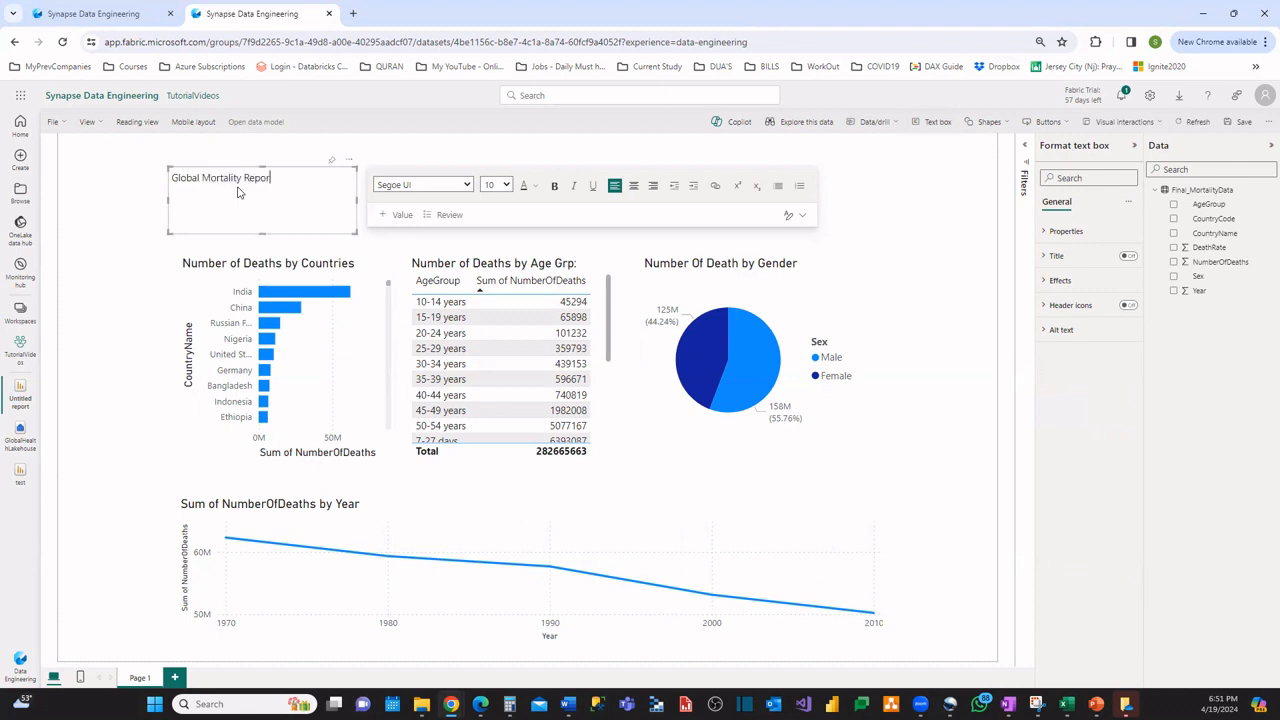
pyautogui.moveTo(287, 178); pyautogui.dragTo(170, 178)
pyautogui.click(507, 185)
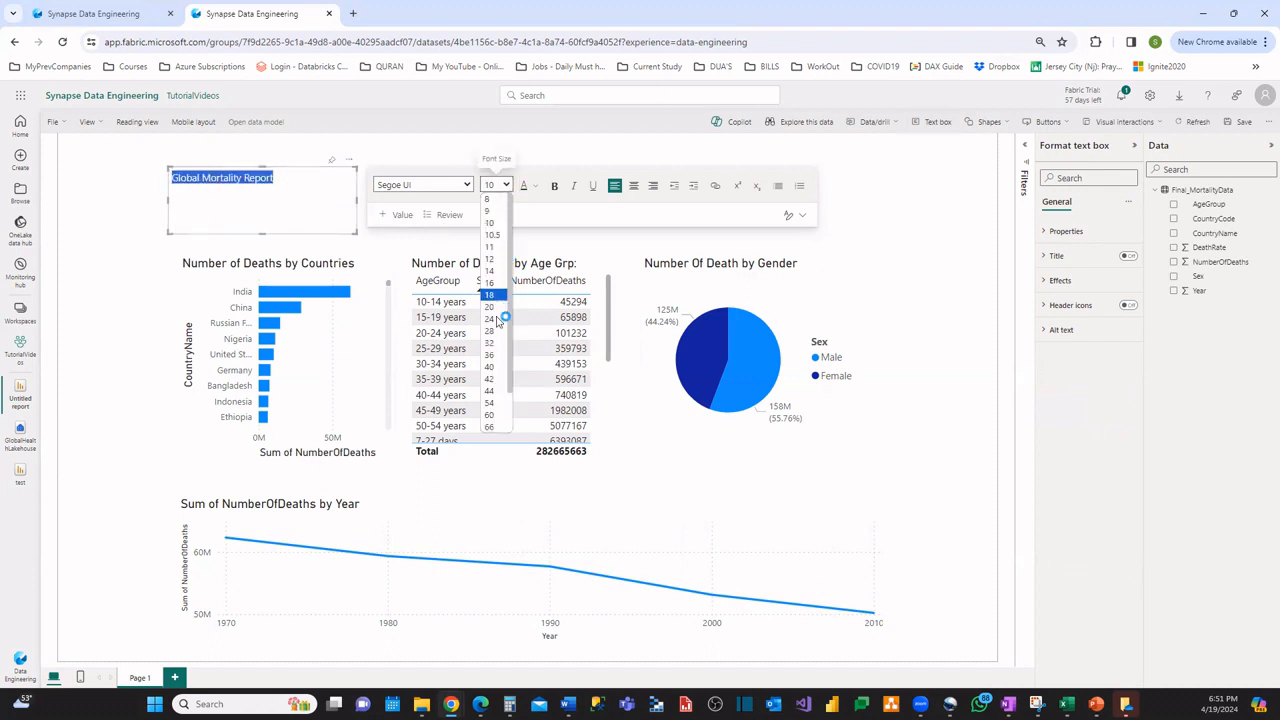
pyautogui.click(495, 310)
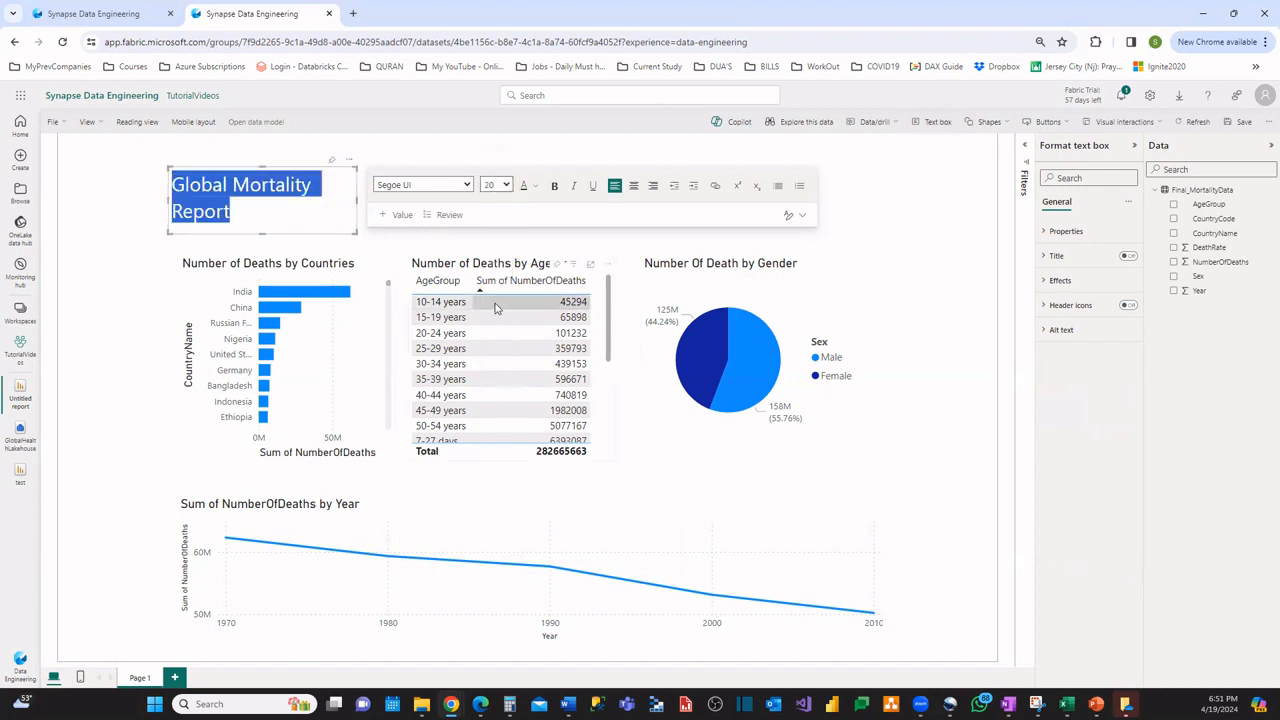
pyautogui.click(505, 185)
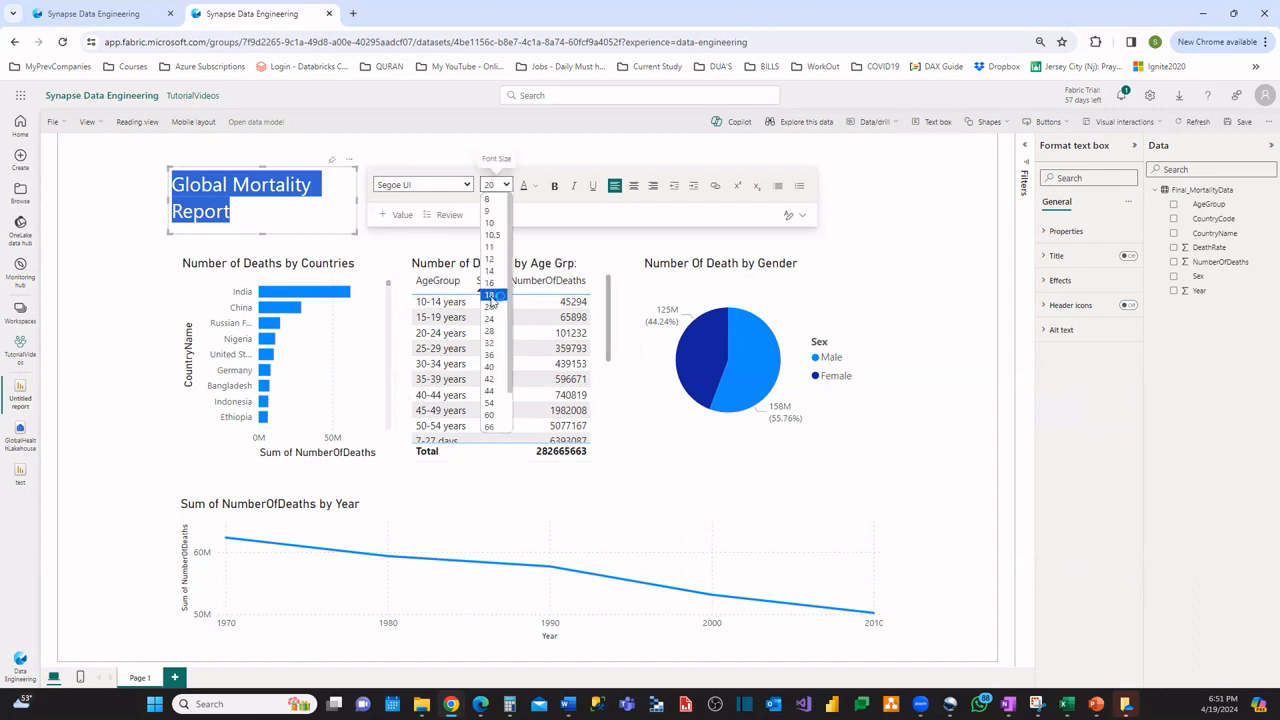
pyautogui.click(490, 294)
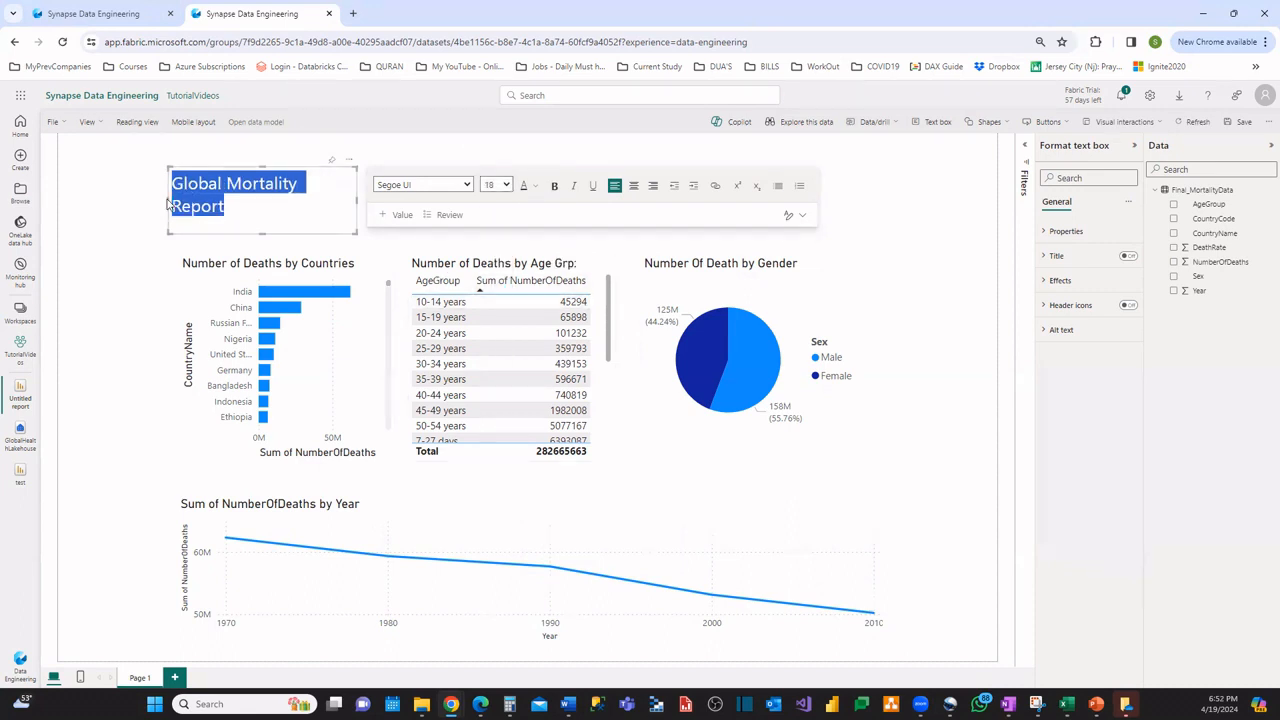
# Widen the heading text box so its text fits on one line, and make the text bold and underlined
pyautogui.moveTo(165, 199); pyautogui.dragTo(127, 199)
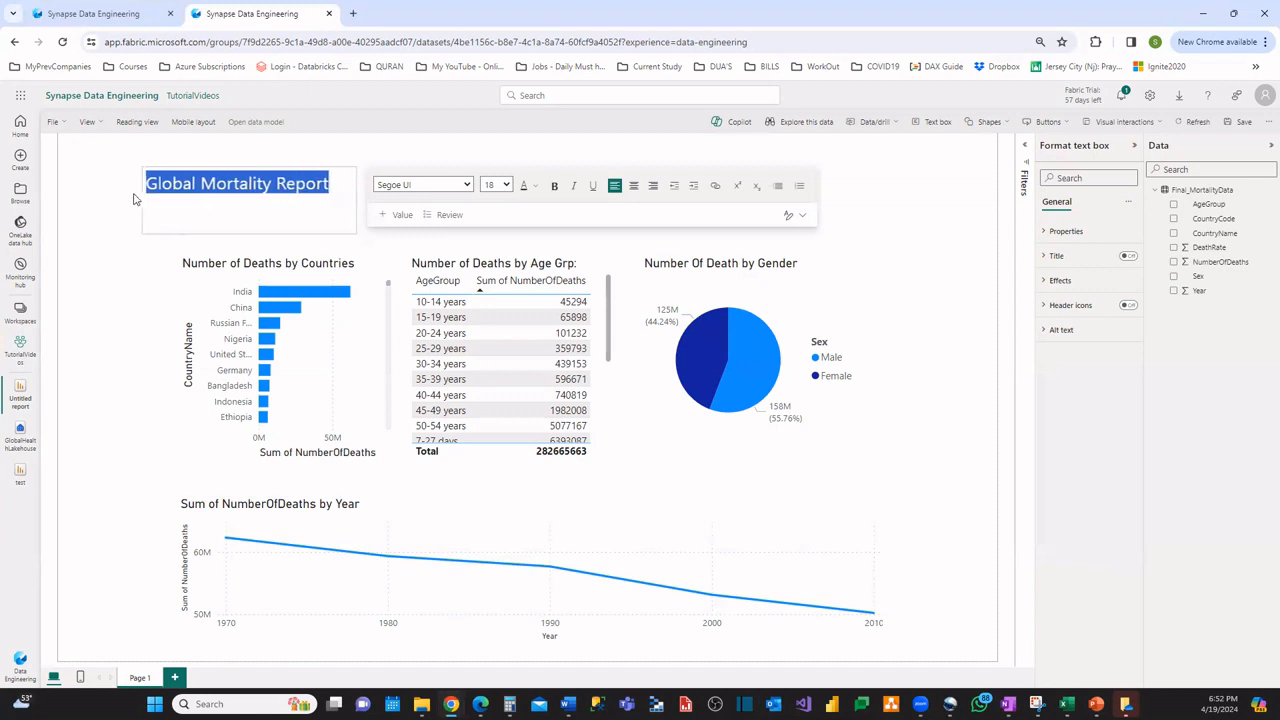
pyautogui.click(218, 190)
pyautogui.moveTo(322, 186); pyautogui.dragTo(127, 187)
pyautogui.tripleClick(212, 188)
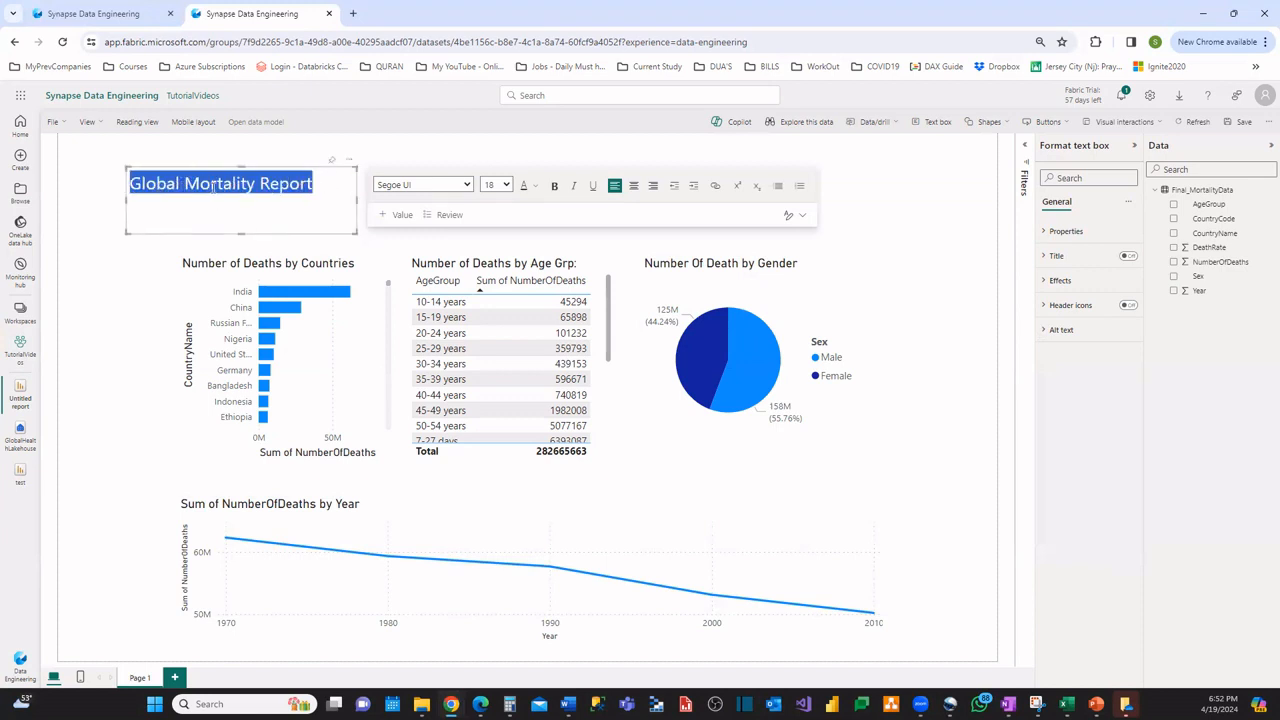
pyautogui.click(555, 188)
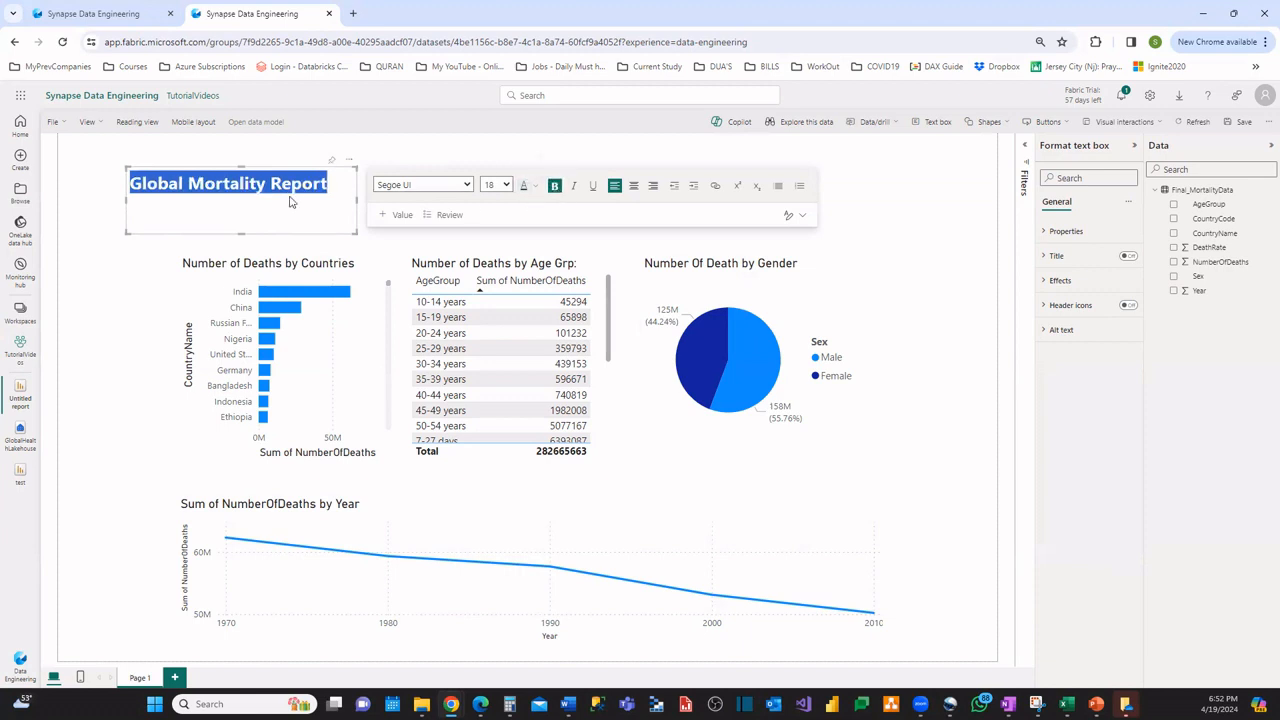
pyautogui.click(593, 186)
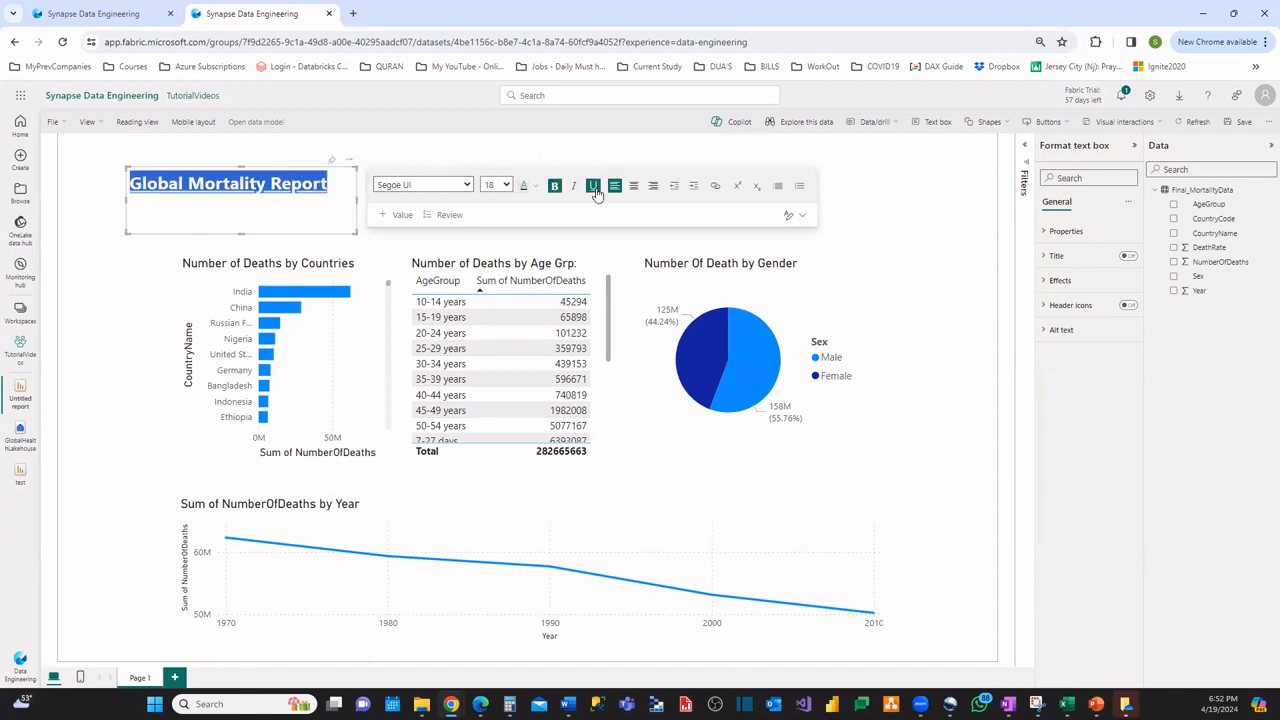
pyautogui.click(331, 209)
pyautogui.click(332, 211)
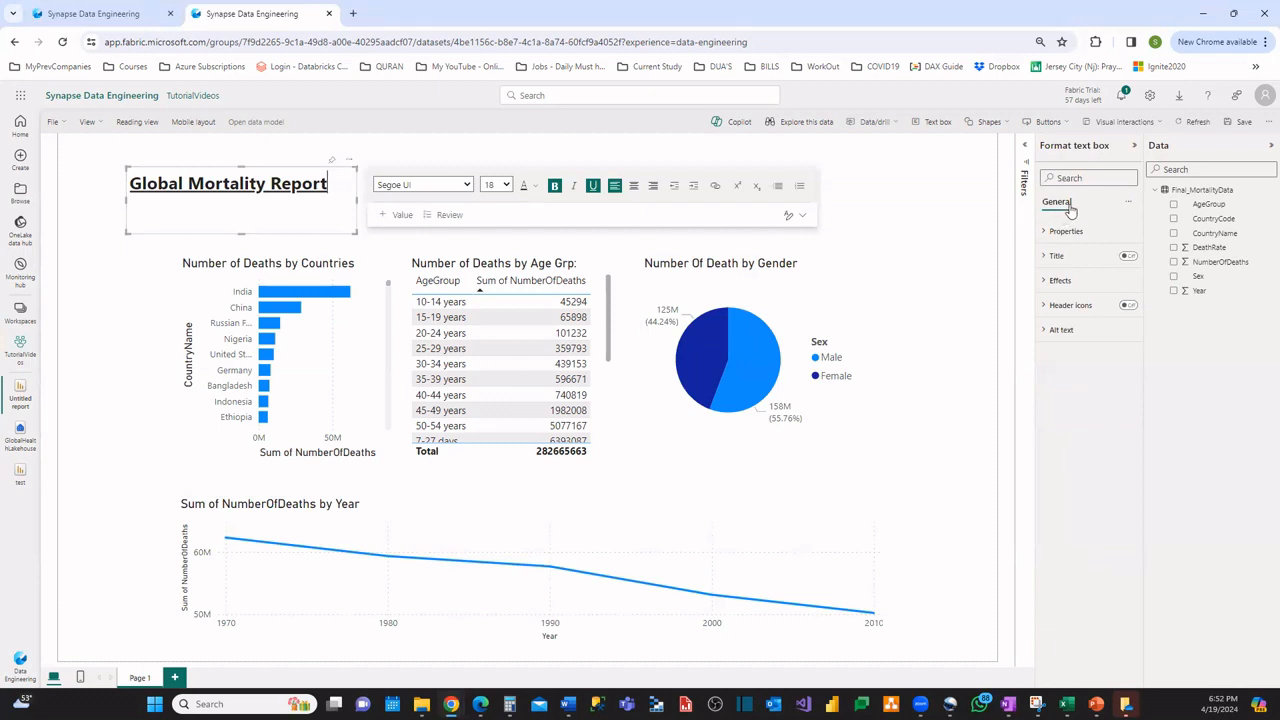
pyautogui.click(1046, 231)
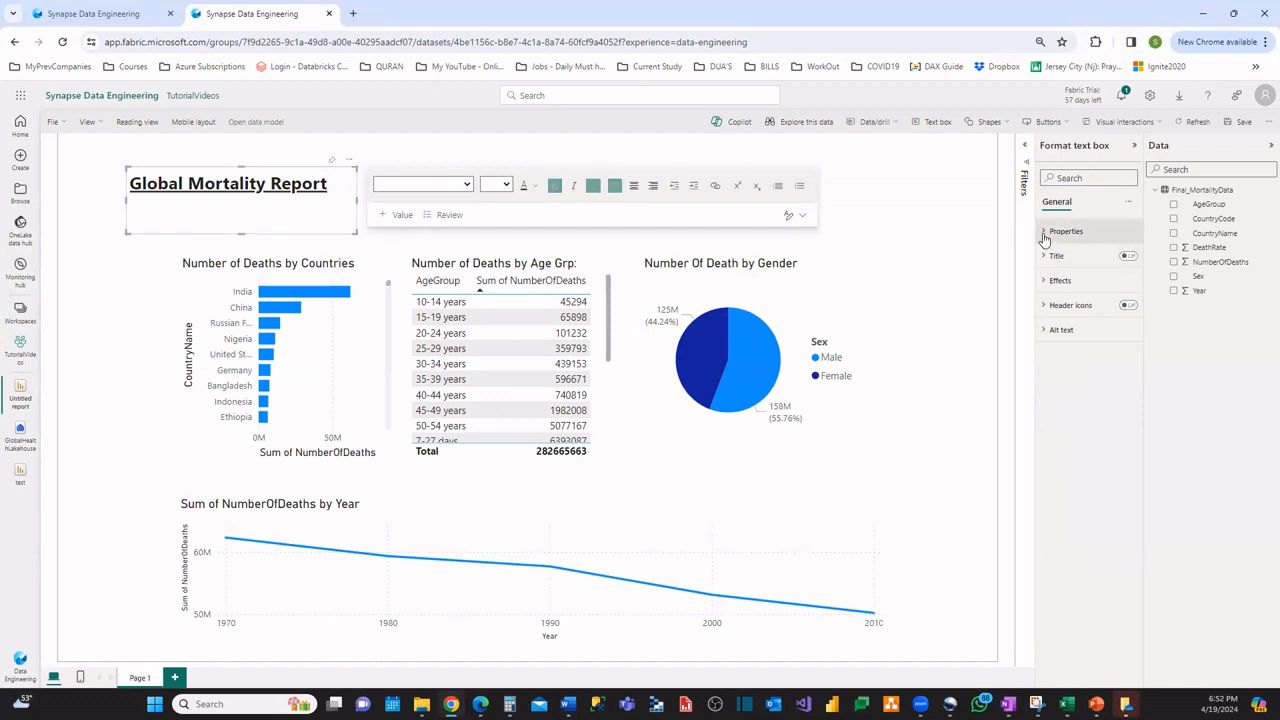
pyautogui.click(1050, 260)
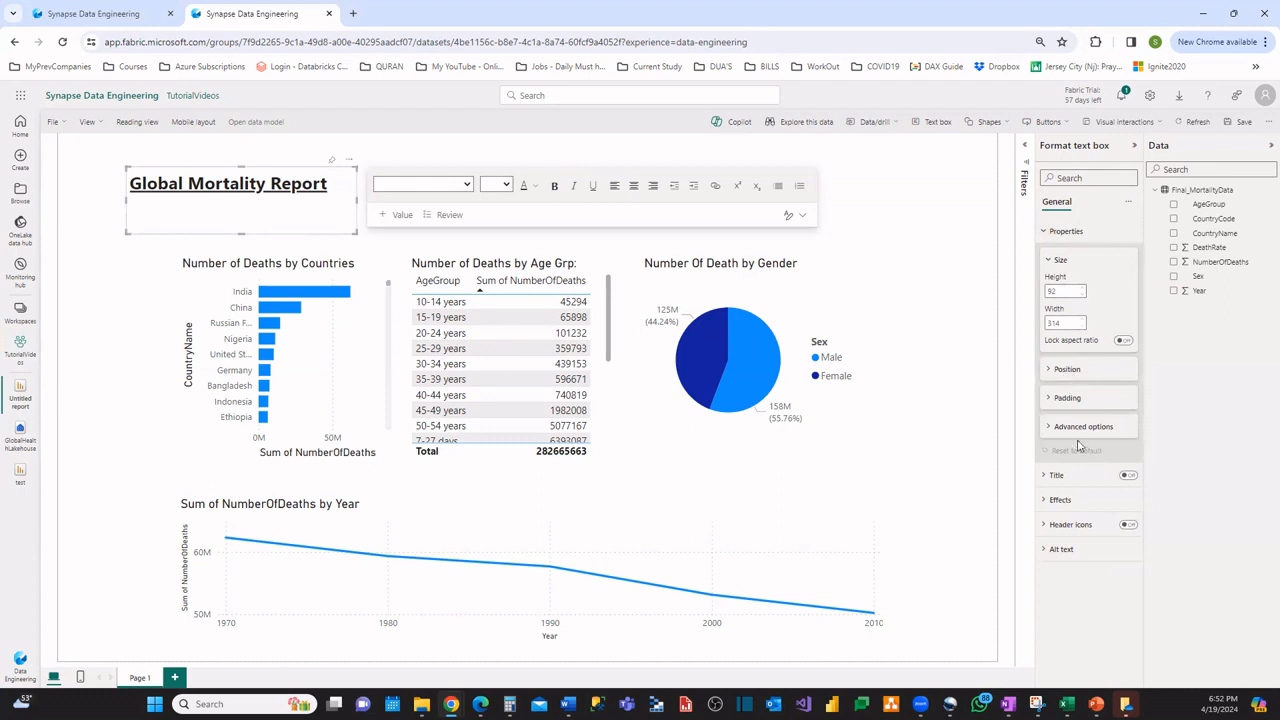
pyautogui.click(1047, 232)
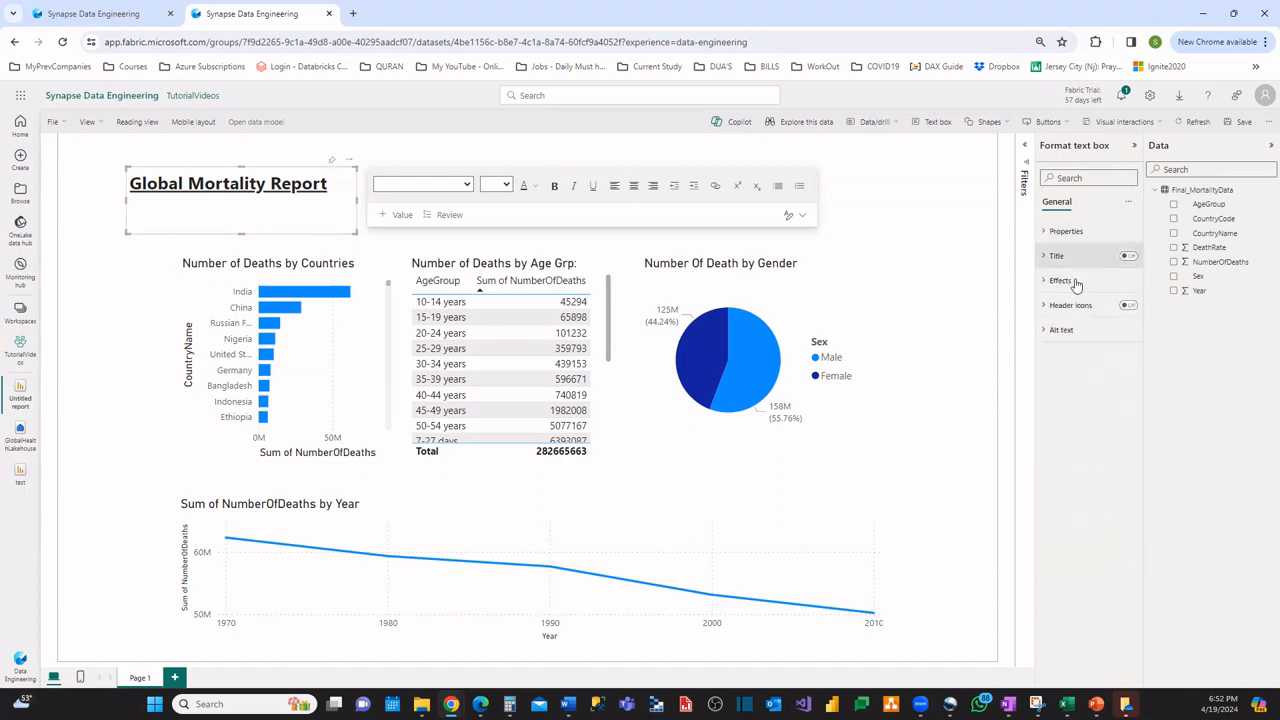
# Set the heading text box's background to the light yellow theme color #f0e199 (Theme color 7, 60% lighter)
pyautogui.click(1050, 281)
pyautogui.click(1067, 340)
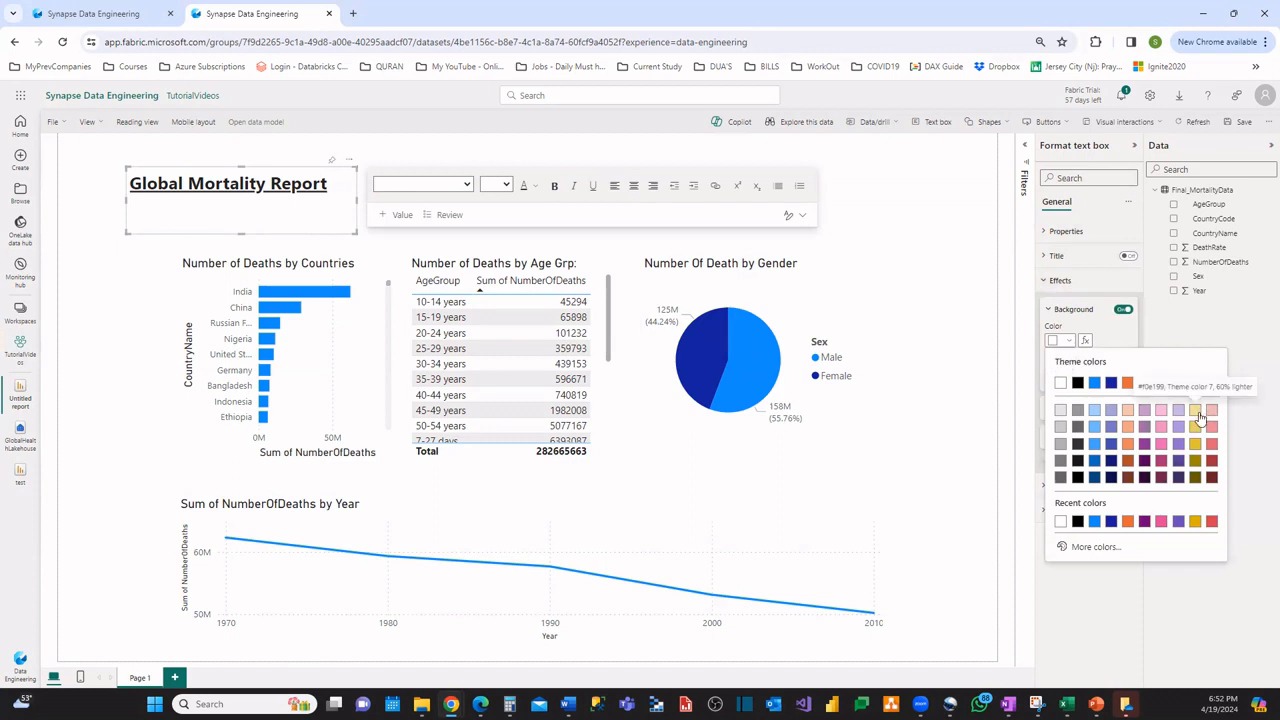
pyautogui.click(1196, 411)
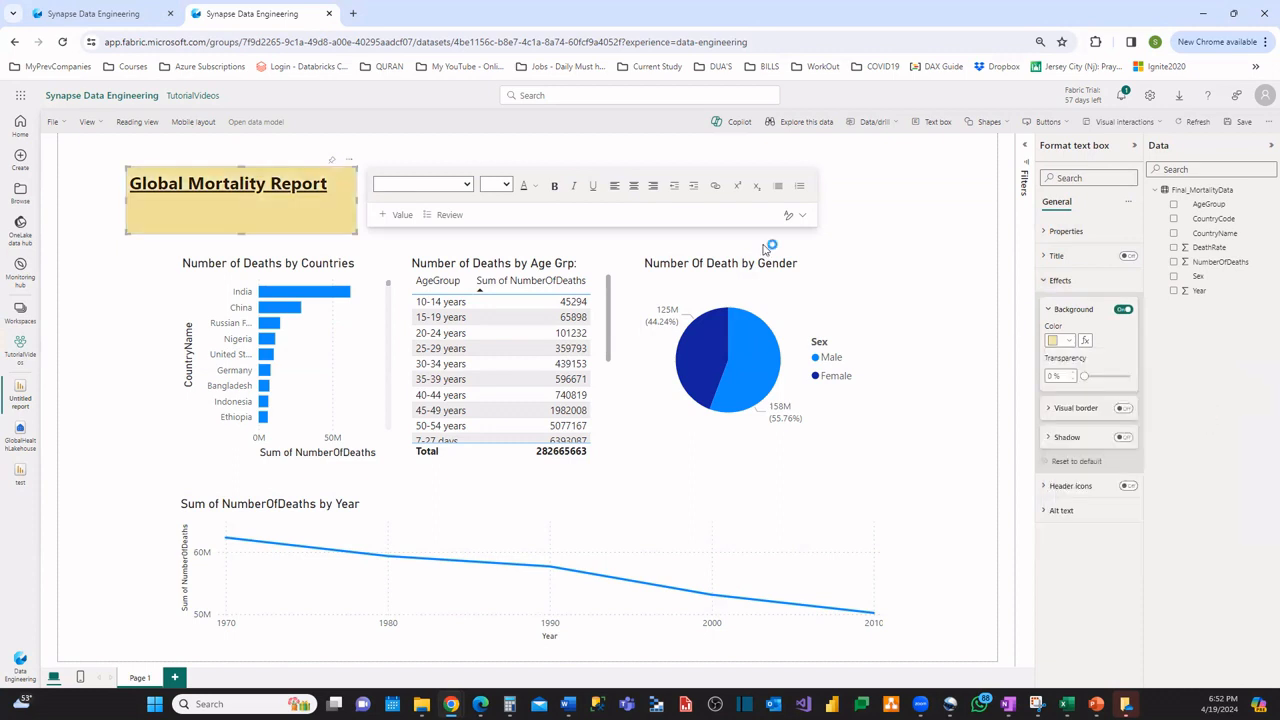
# Reduce the height of the "Global Mortality Report" text box to fit its text more closely and turn on its shadow
pyautogui.moveTo(357, 234); pyautogui.dragTo(342, 216)
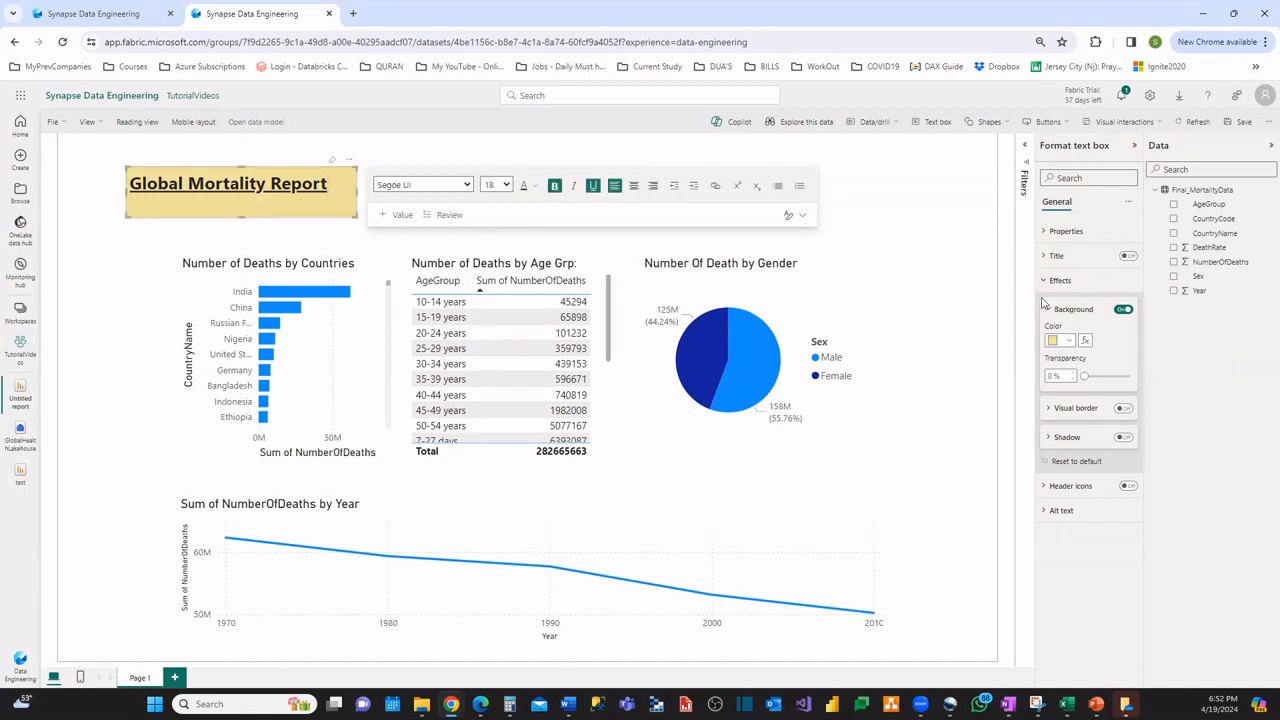
pyautogui.click(1124, 437)
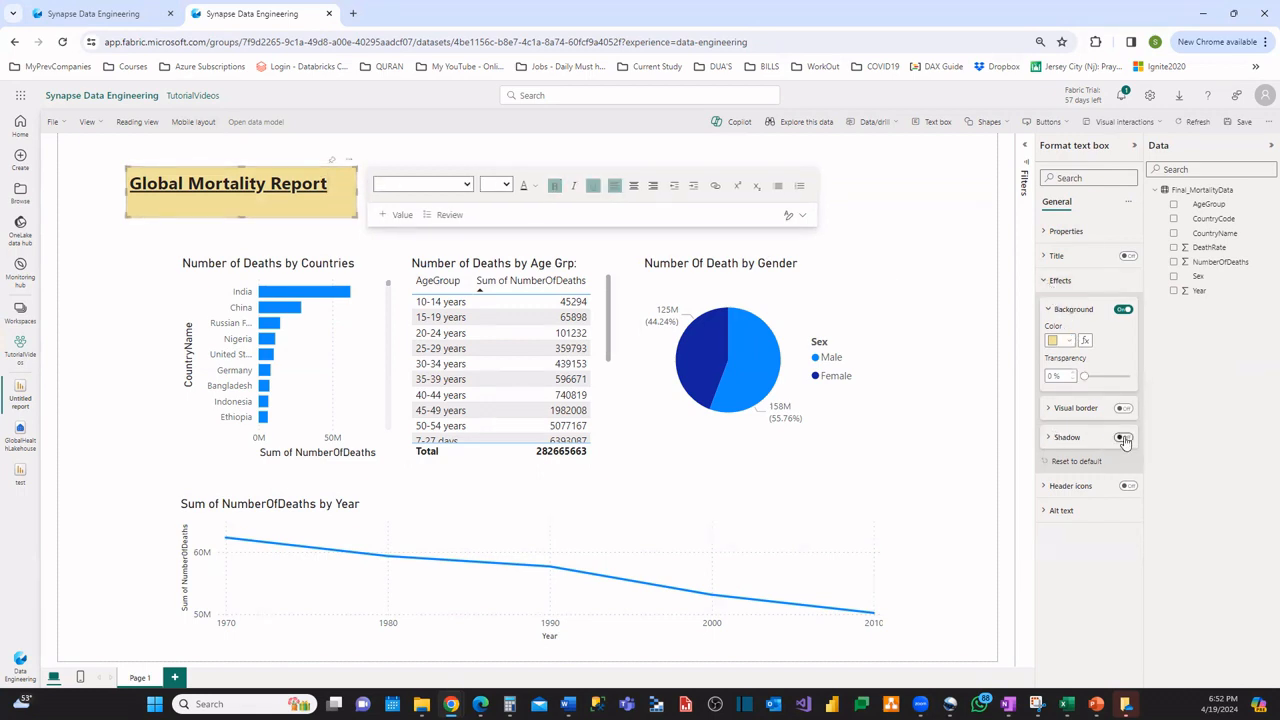
pyautogui.click(947, 258)
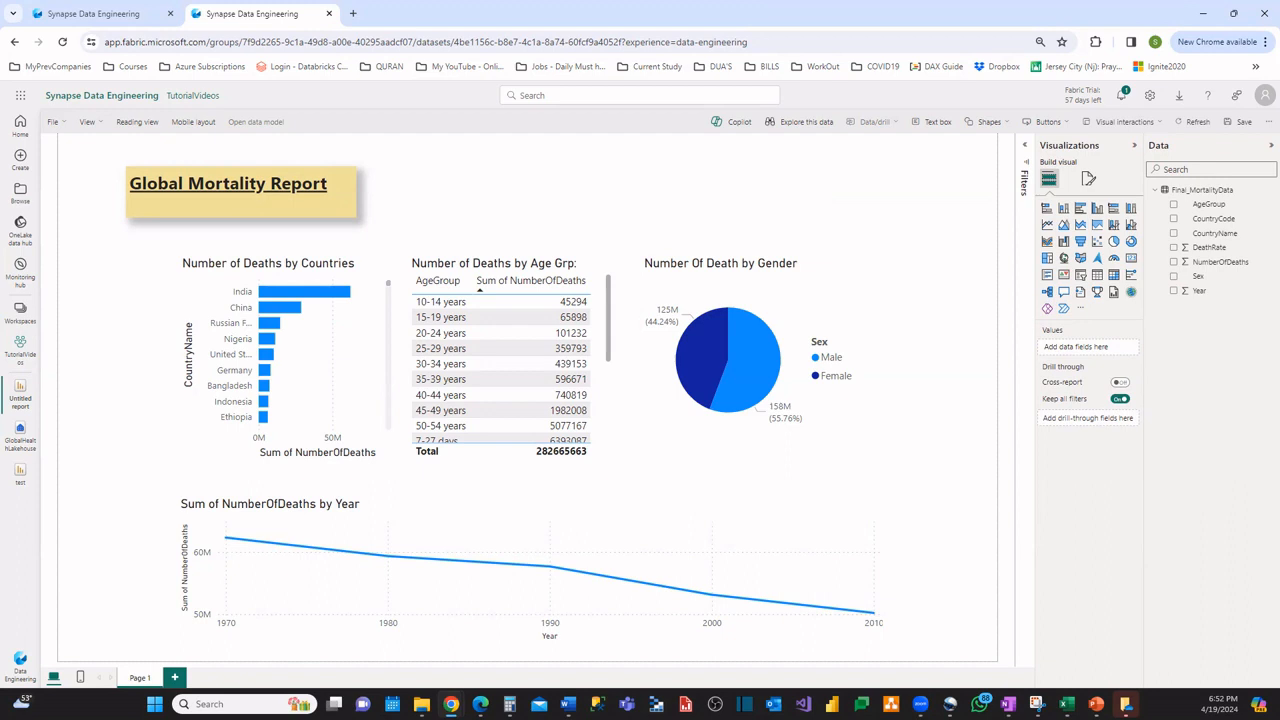
pyautogui.hotkey('alt', 'Tab')
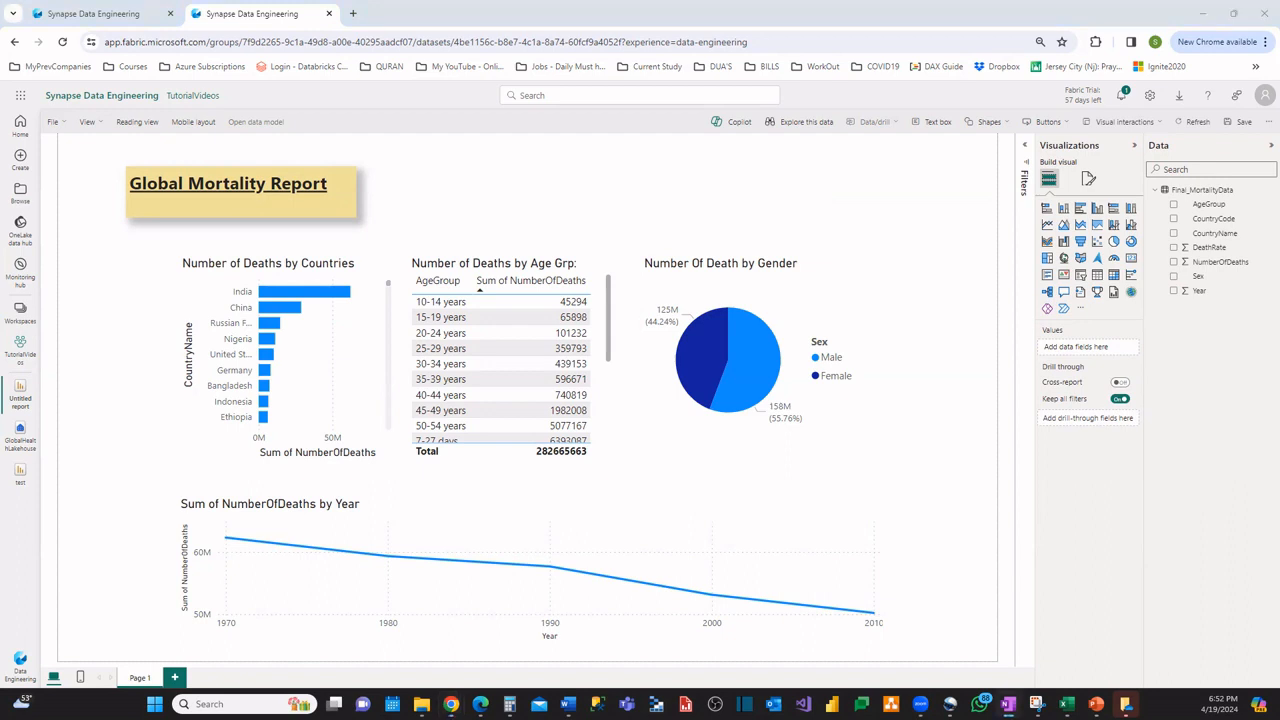